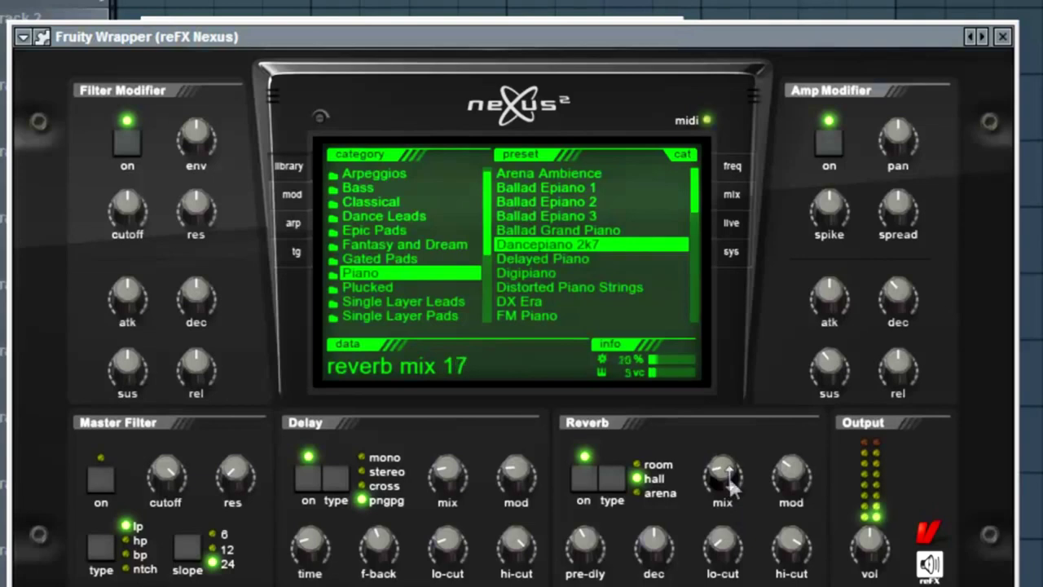
Step: Adjust the Dancepiano 2k7 preset's reverb pre-delay and set its reverb mix to 27
left_click_drag(711, 473, 710, 484)
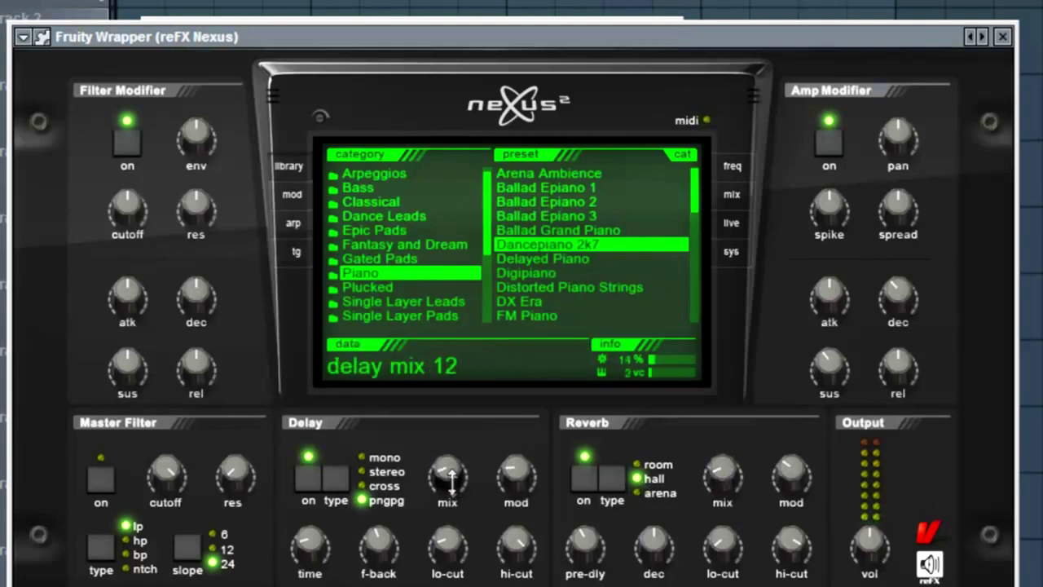
left_click_drag(725, 487, 726, 476)
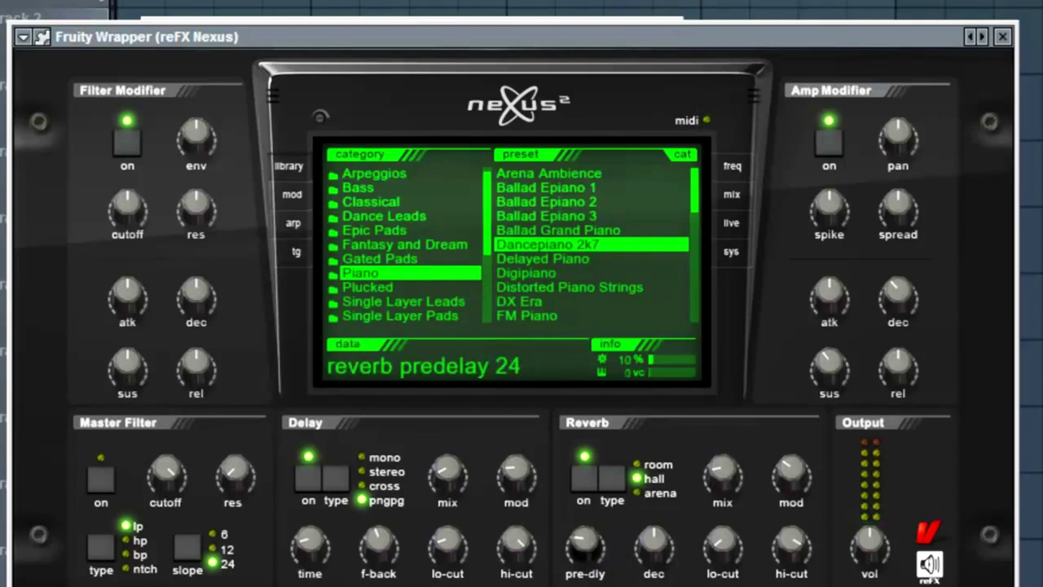
mouse_move(591, 549)
left_mouse_down()
mouse_move(603, 521)
mouse_move(590, 551)
left_mouse_up()
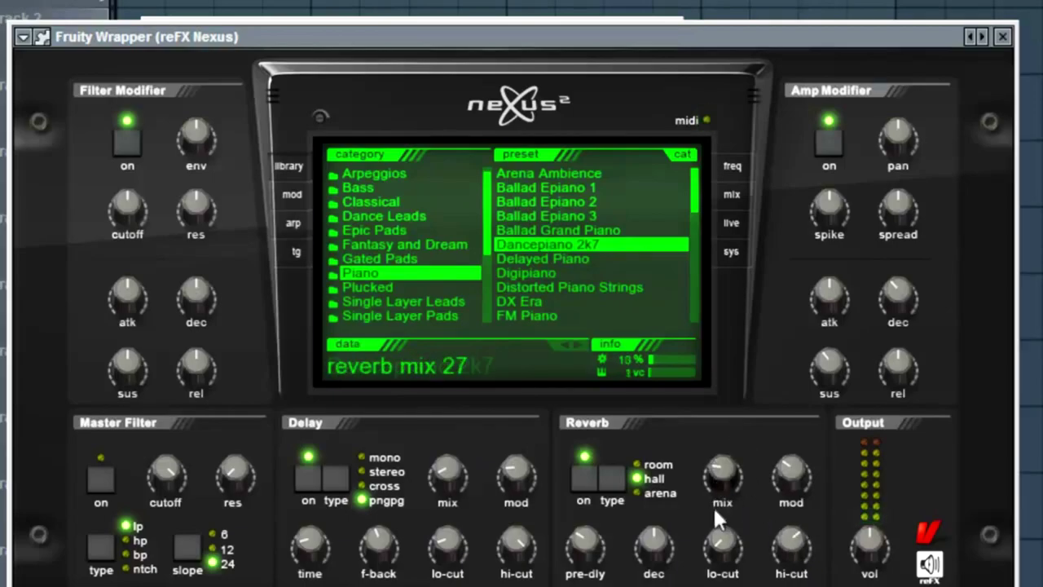
left_click_drag(713, 506, 710, 506)
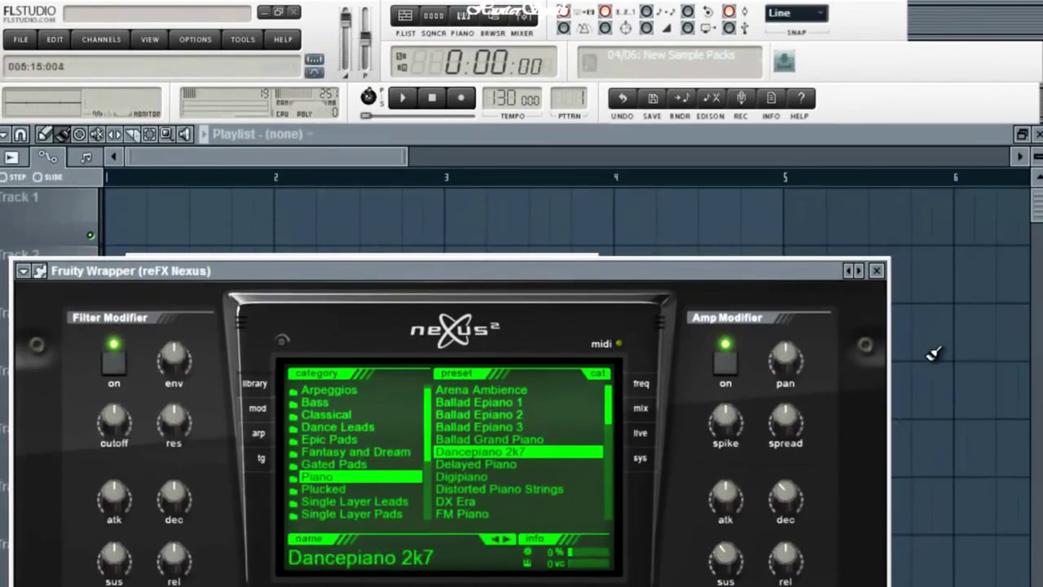
Step: Close the Nexus plugin window, open the reFX Nexus channel's piano roll and hide the note names on its keys
left_click(878, 271)
left_click_drag(400, 274, 529, 228)
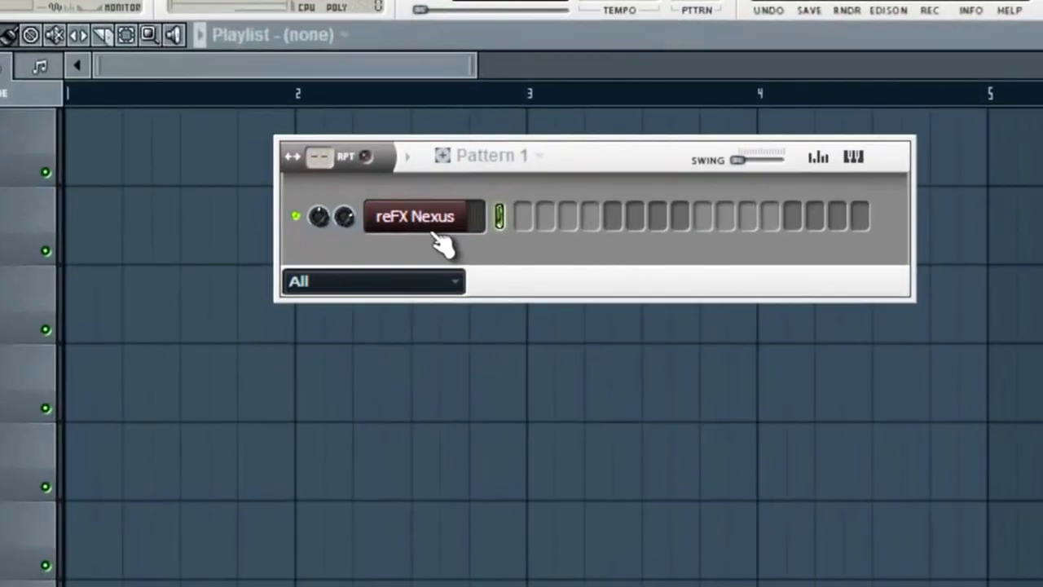
right_click(428, 228)
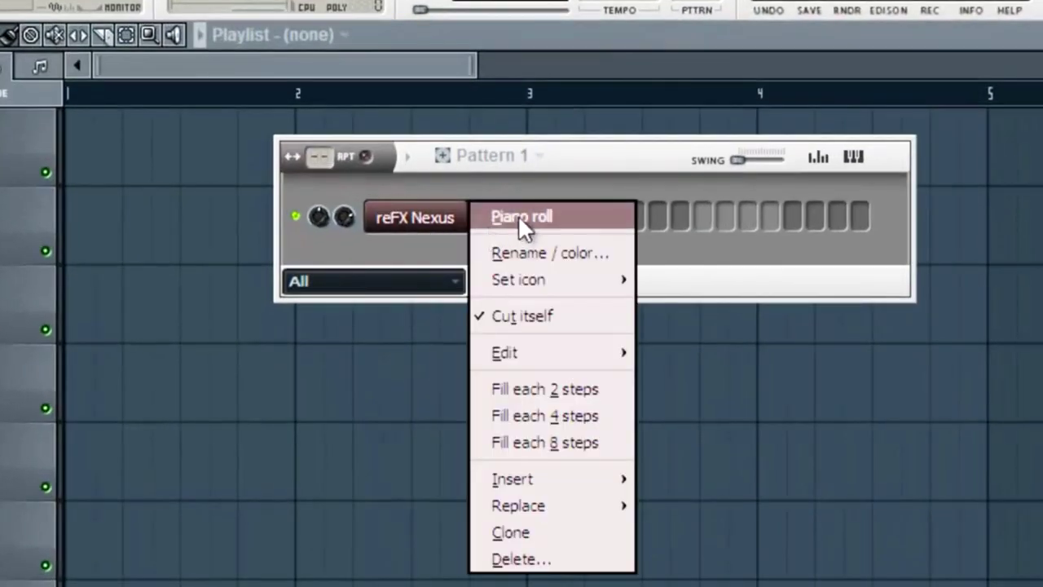
left_click(520, 219)
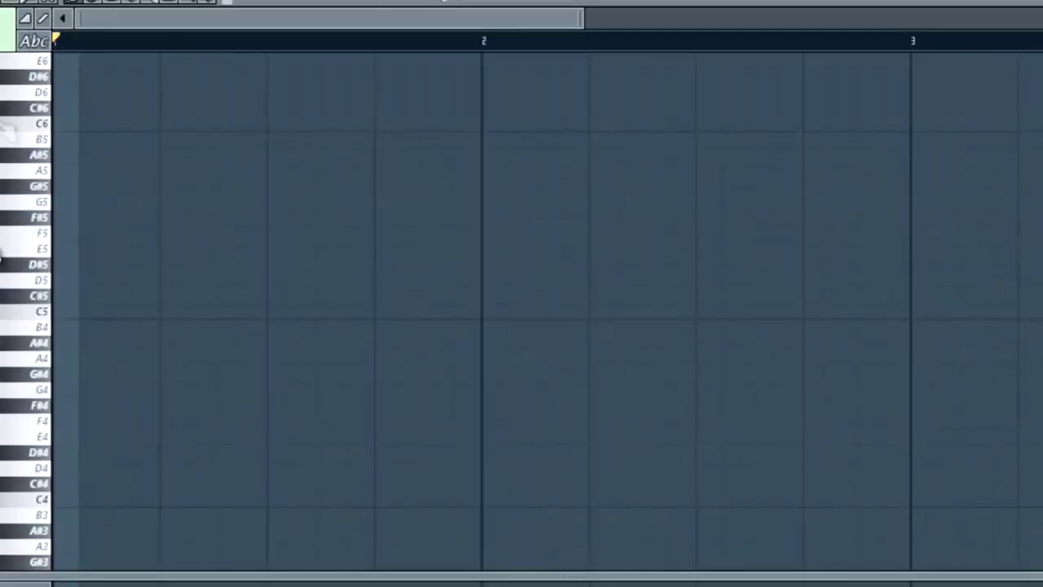
left_click(41, 49)
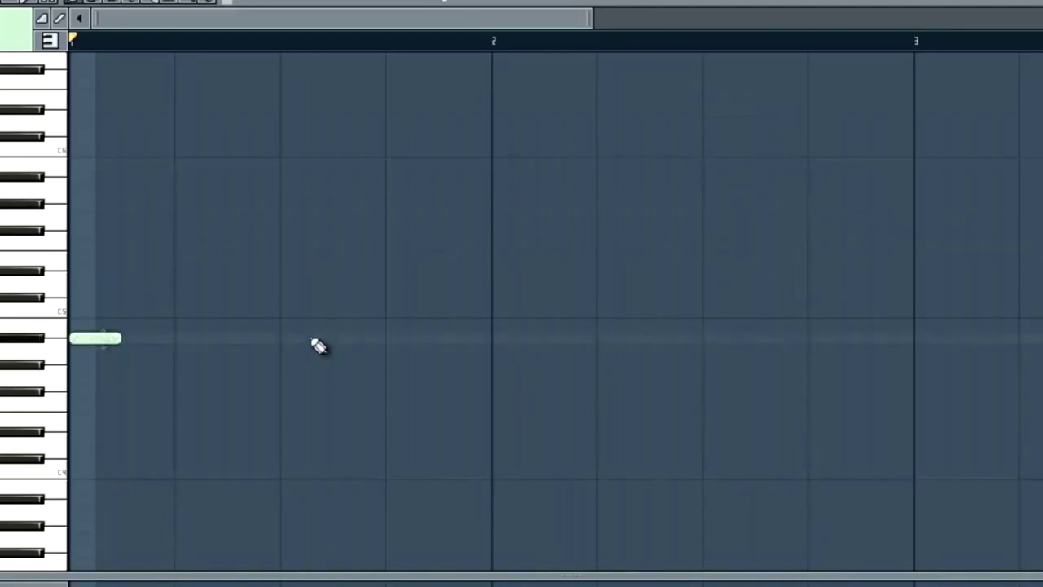
Step: Place short notes C#5, F5 and G#5 at the starts of bars 2, 3 and 4
left_click(502, 299)
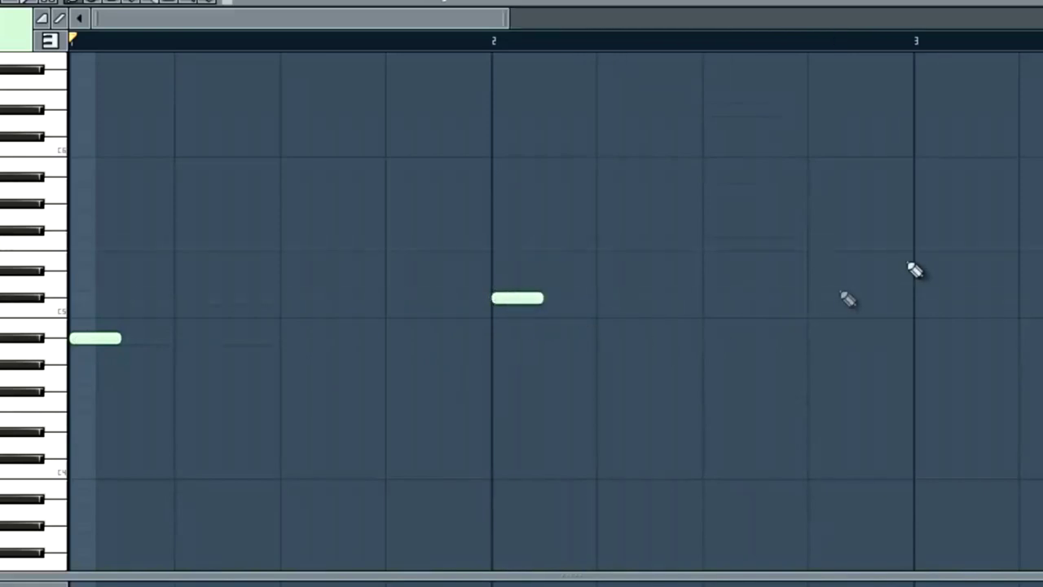
left_click(919, 243)
left_click_drag(1018, 300, 607, 348)
left_click(937, 251)
scroll(1018, 277, "down", 4)
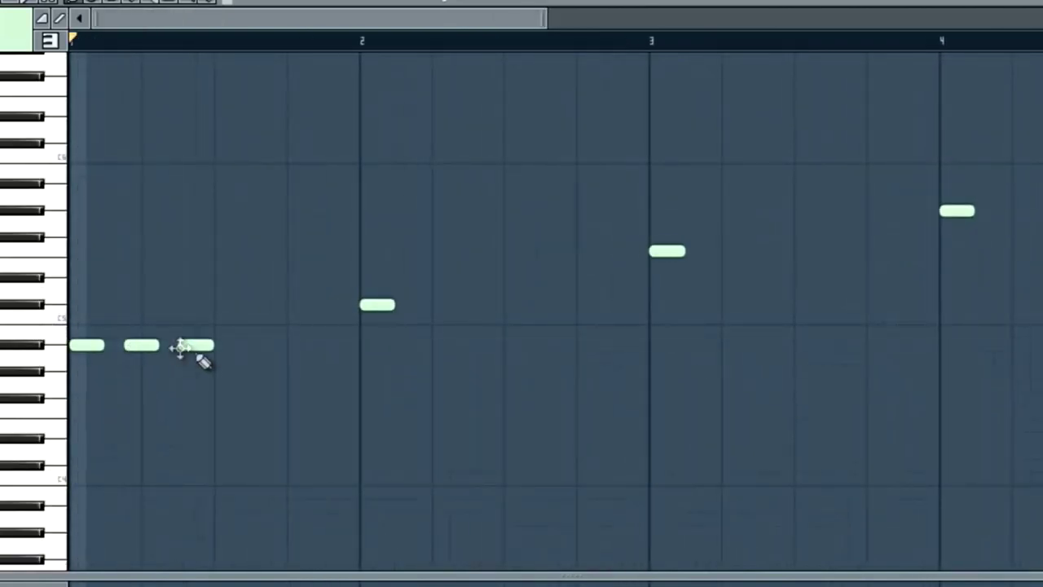
Step: Fill each of the four bars with a six-note rhythm on that bar's starting pitch and play the pattern
left_click_drag(382, 327, 921, 215)
left_click(142, 333)
right_click(137, 332)
left_click(678, 307)
key("space")
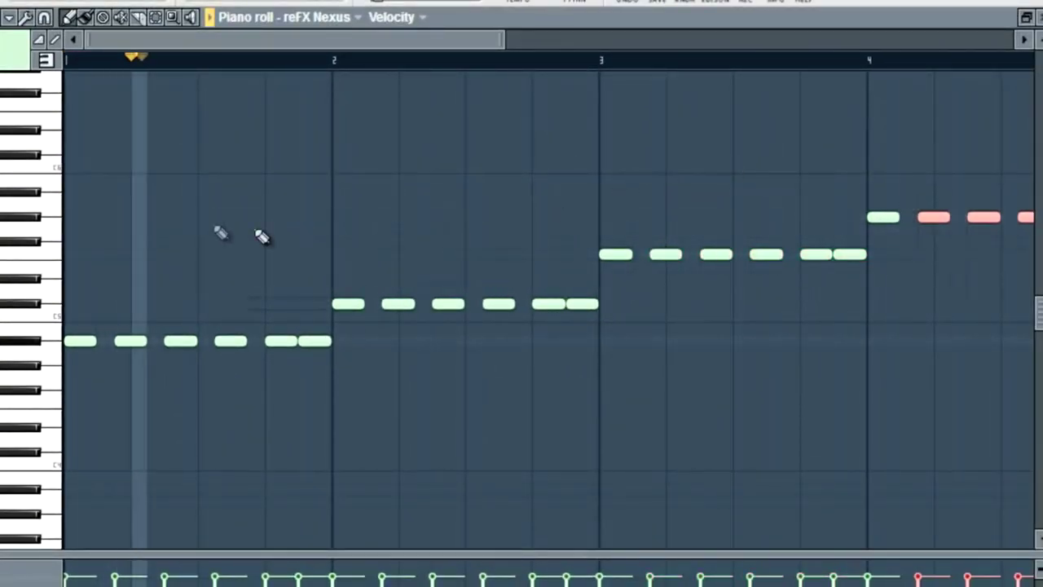
scroll(221, 233, "down", 2)
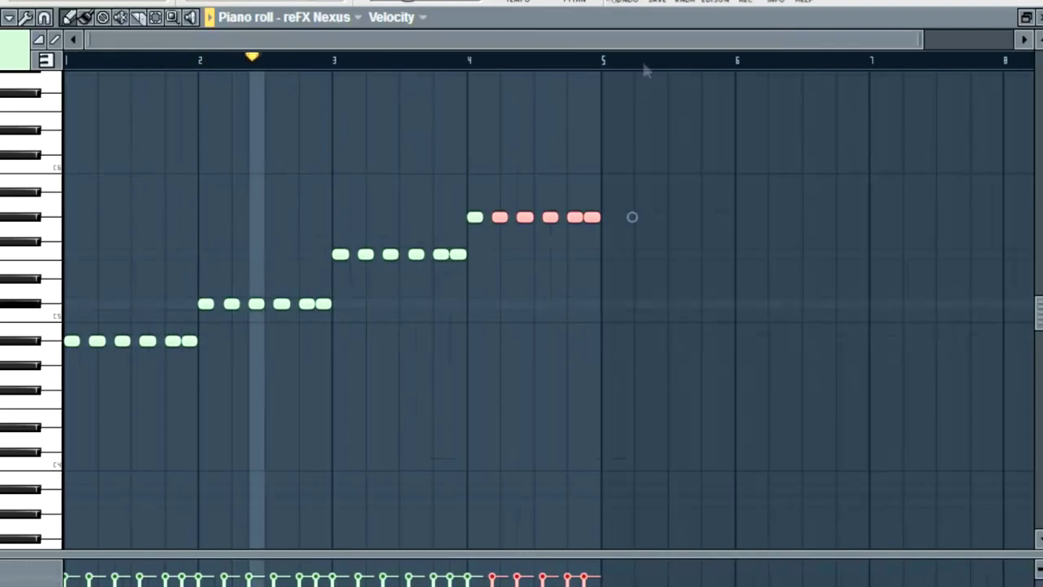
left_click(633, 217, "ctrl")
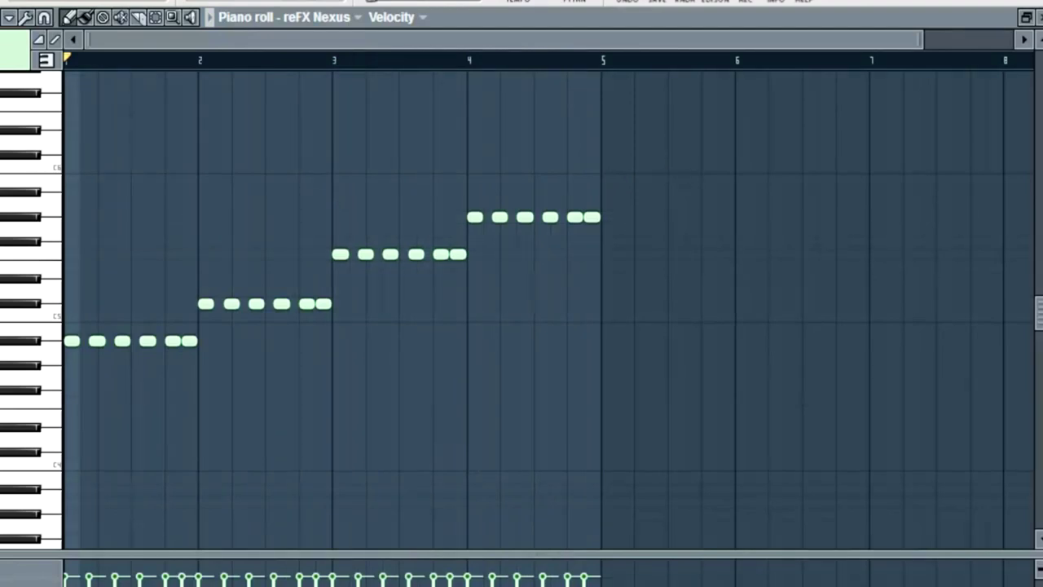
Step: Add an upper G#5 note on the last step of bar 1, matching the other bar-end notes, and play the pattern
scroll(309, 435, "up", 4)
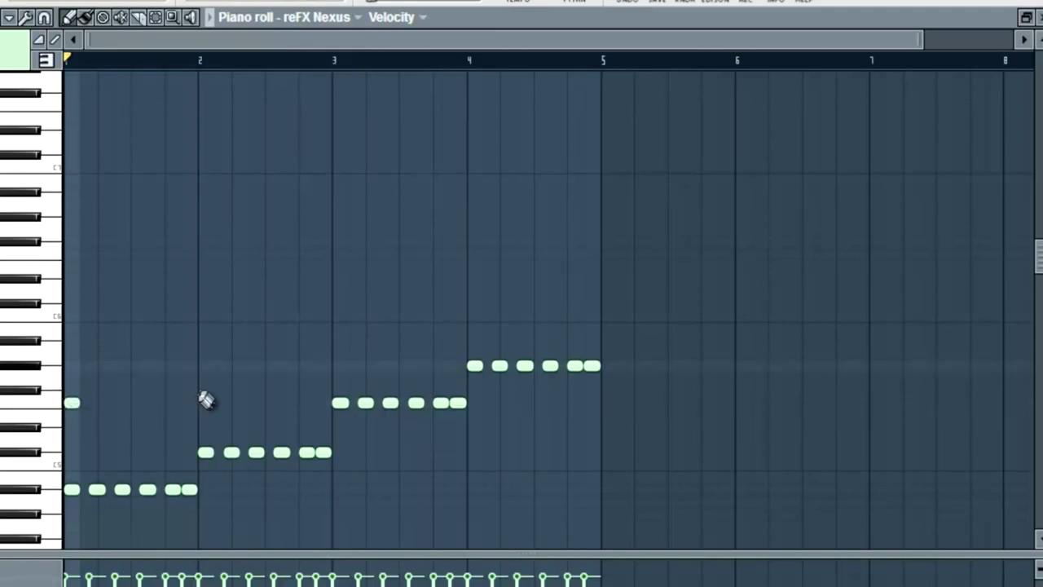
left_click(207, 365)
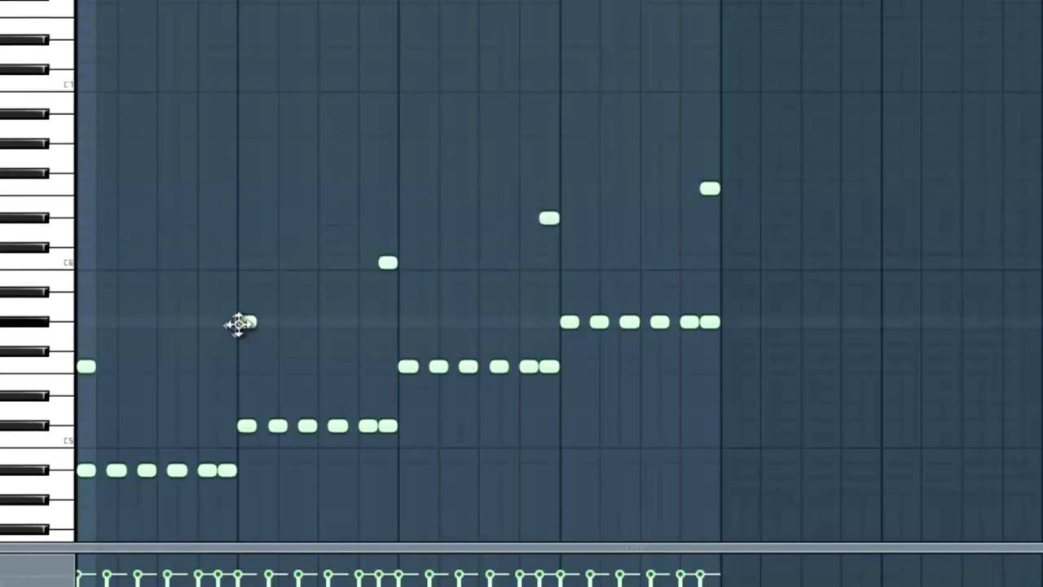
left_click_drag(239, 324, 222, 323)
key("space")
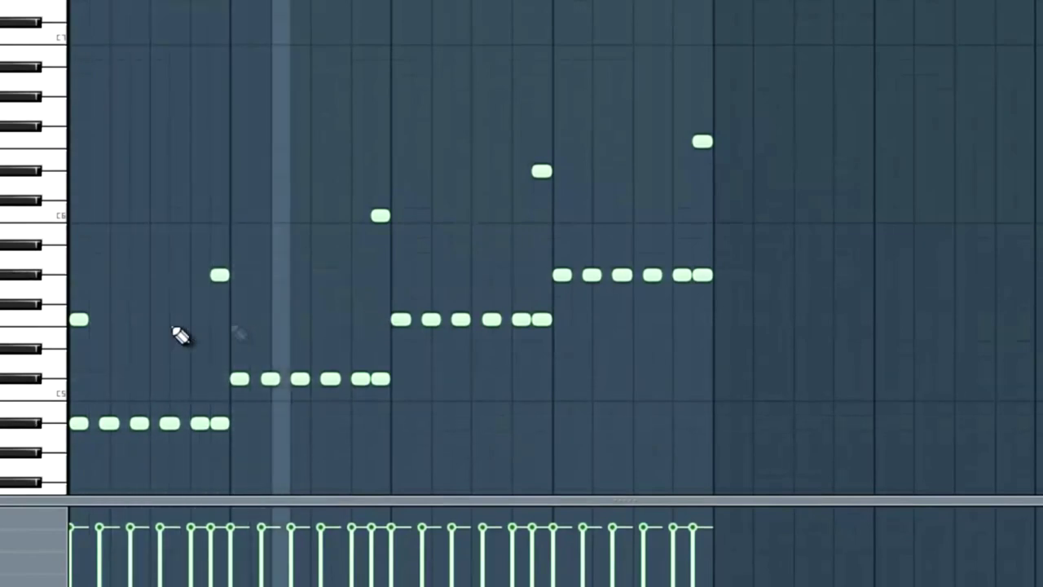
Step: Fill the upper line across bars 1 to 4 with repeated notes in the lower line's rhythm and play it
left_click_drag(187, 440, 98, 362)
right_click(186, 362)
left_click_drag(185, 361, 481, 234)
left_click(717, 261, "ctrl")
key("space")
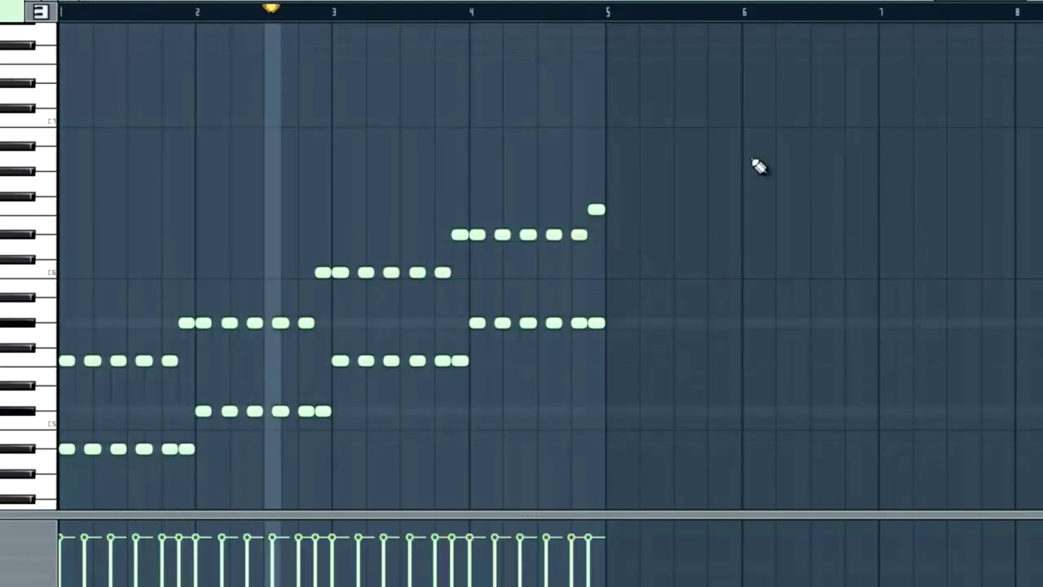
Step: Move the whole lower line of notes down one octave, so it starts on A#3, and listen to the result
scroll(802, 283, "down", 4)
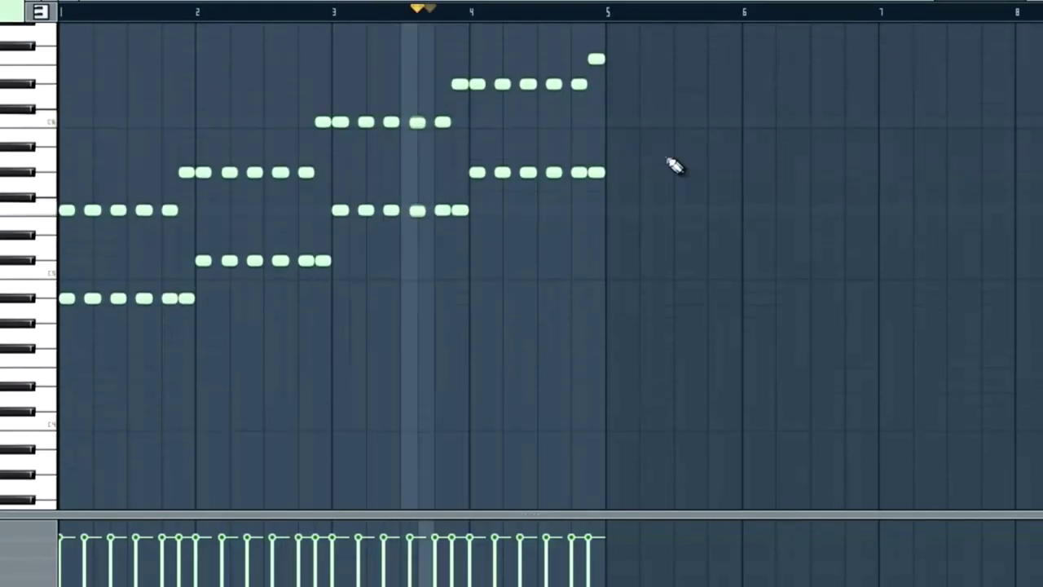
scroll(698, 170, "up", 1)
scroll(703, 175, "up", 2)
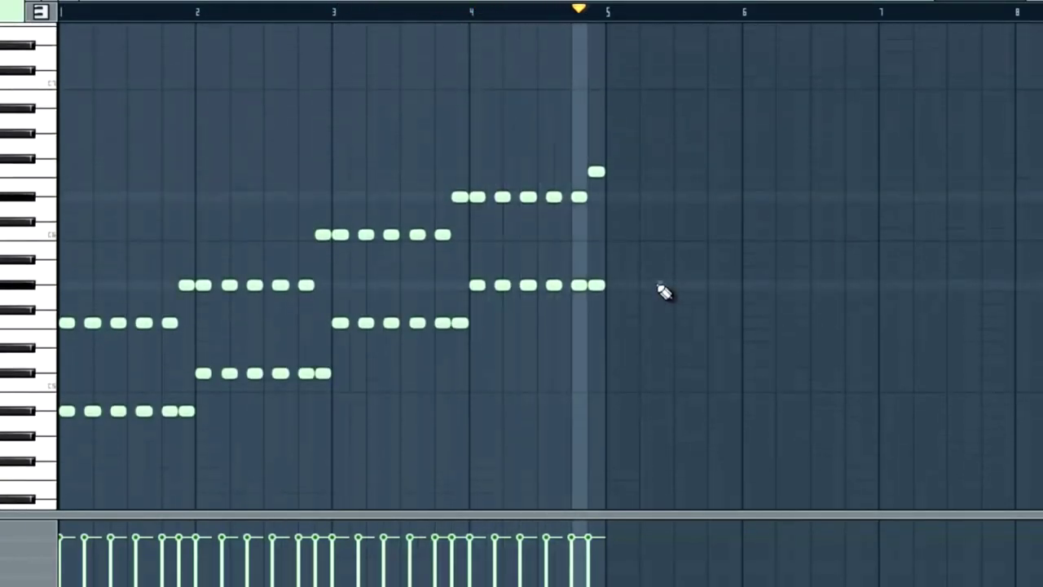
scroll(652, 269, "down", 1)
left_click_drag(628, 232, 57, 413)
scroll(76, 391, "down", 3)
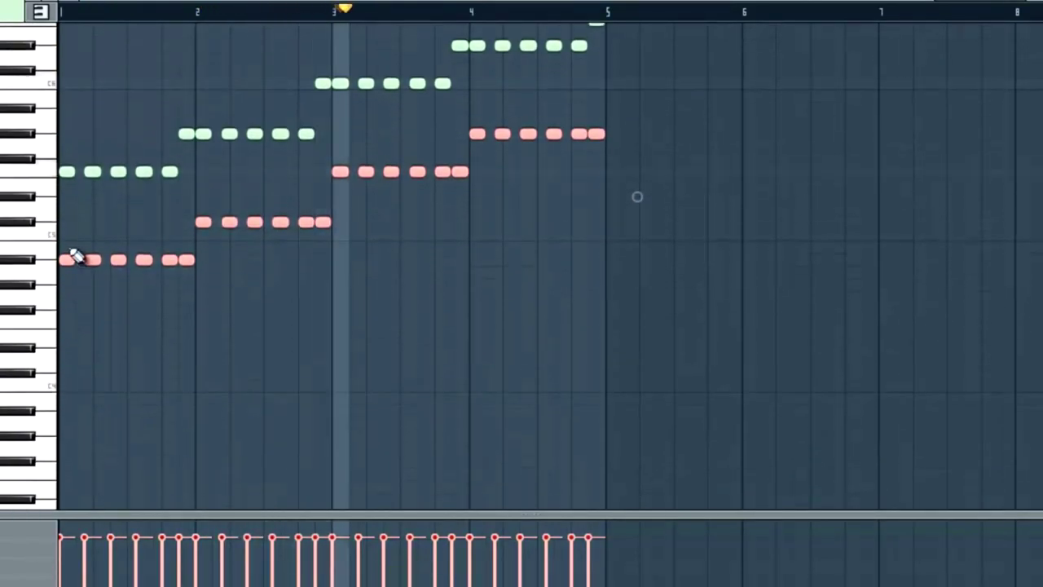
left_click_drag(62, 256, 38, 410)
left_click(842, 219, "ctrl")
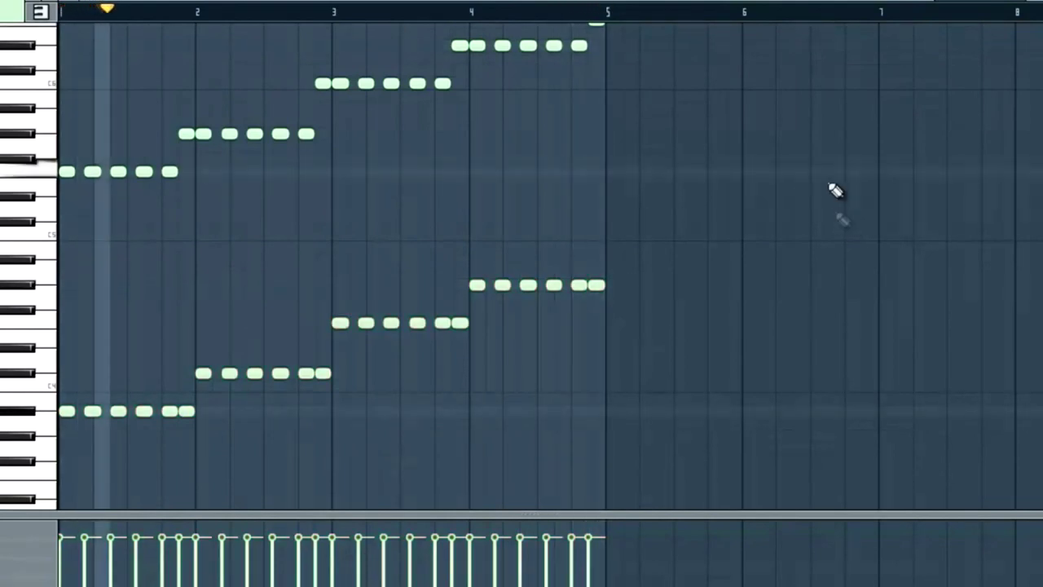
scroll(676, 236, "up", 3)
key("space")
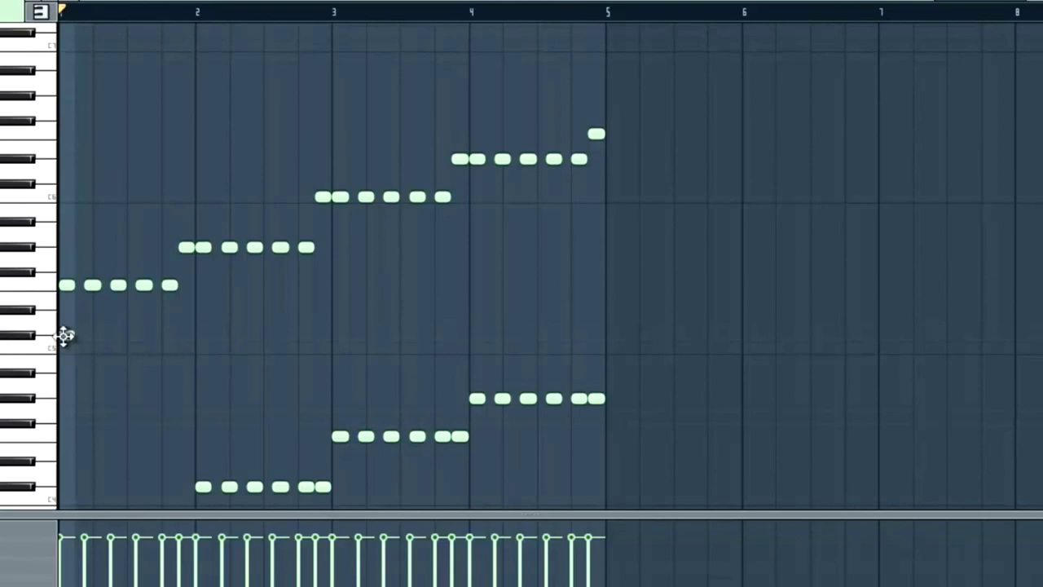
Step: Build a middle line of six C#5 notes in bar 1, following the bass rhythm
left_click_drag(189, 278, 91, 348)
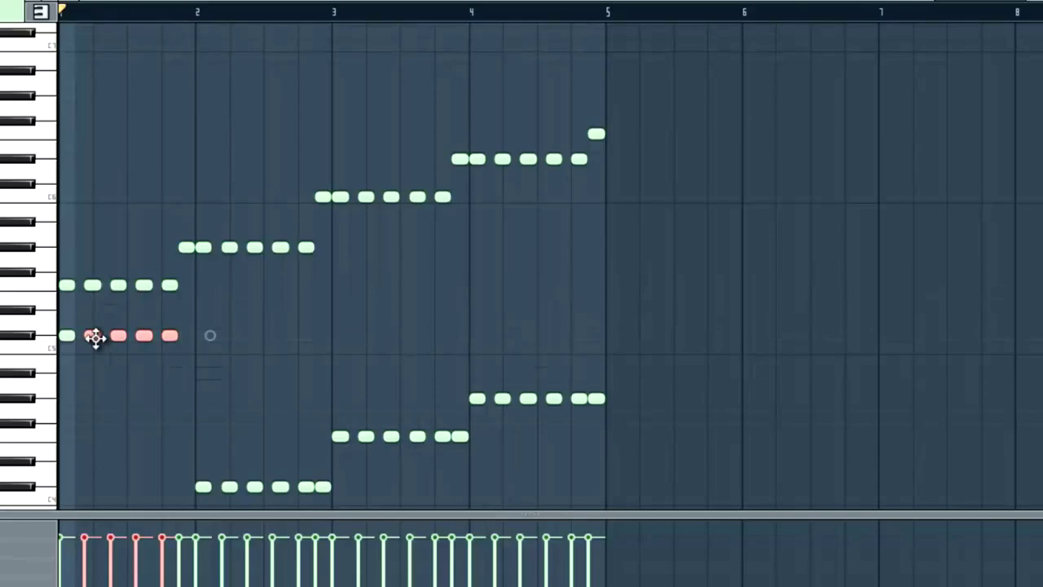
left_click(205, 357, "ctrl")
scroll(179, 344, "up", 5)
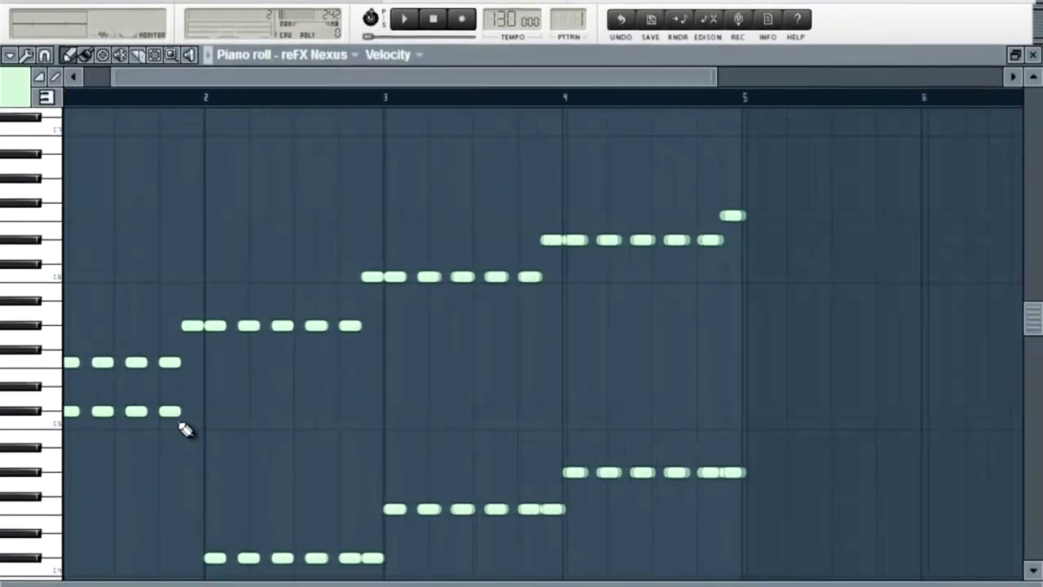
scroll(175, 418, "up", 2)
left_click_drag(167, 412, 185, 410)
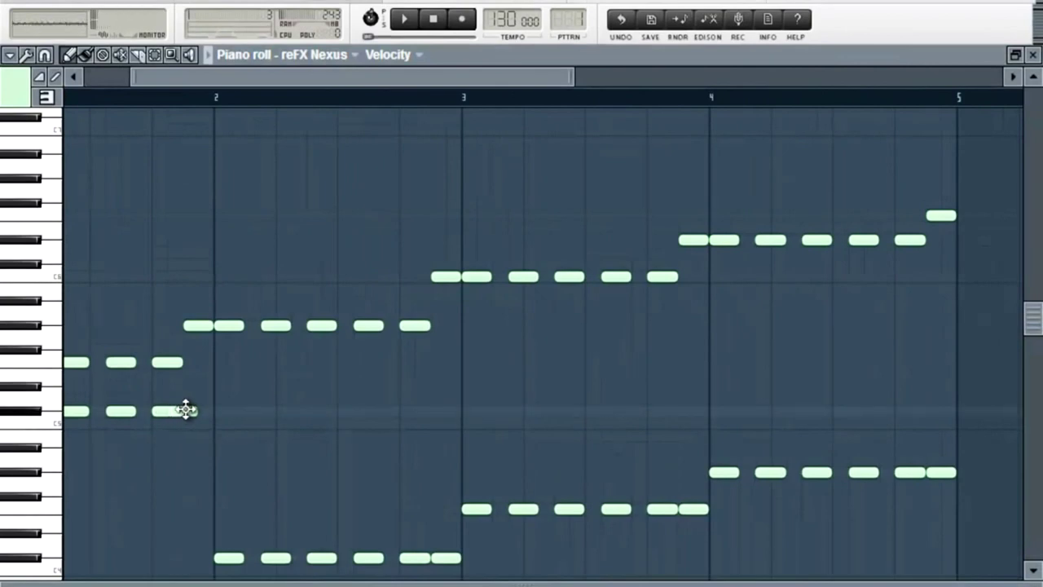
Step: Copy the middle line of bar 1 to F5, G#5 and C6 in bars 2, 3 and 4, and play the chords
scroll(332, 433, "down", 3)
left_click_drag(246, 397, 23, 440)
mouse_move(75, 412)
left_mouse_down()
mouse_move(446, 317)
mouse_move(600, 256)
mouse_move(624, 287)
left_mouse_up()
key("space")
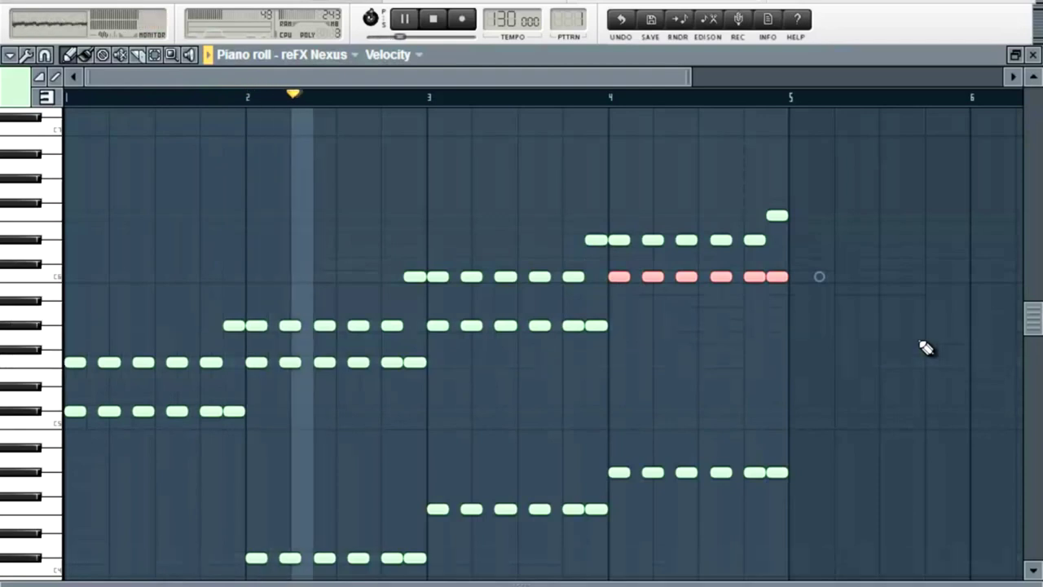
left_click(843, 353, "ctrl")
key("ctrl")
scroll(841, 350, "down", 1)
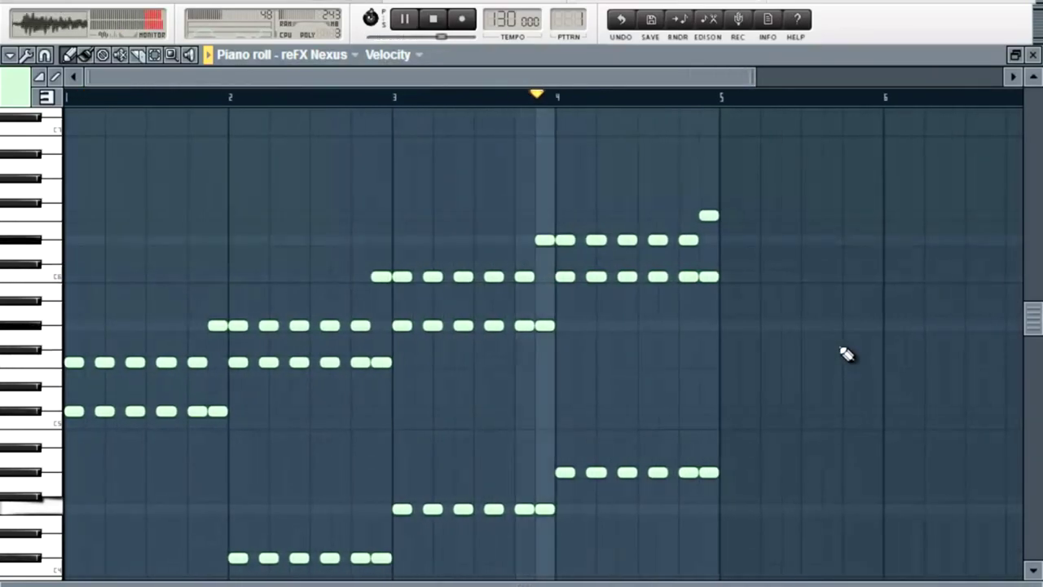
scroll(840, 348, "down", 1)
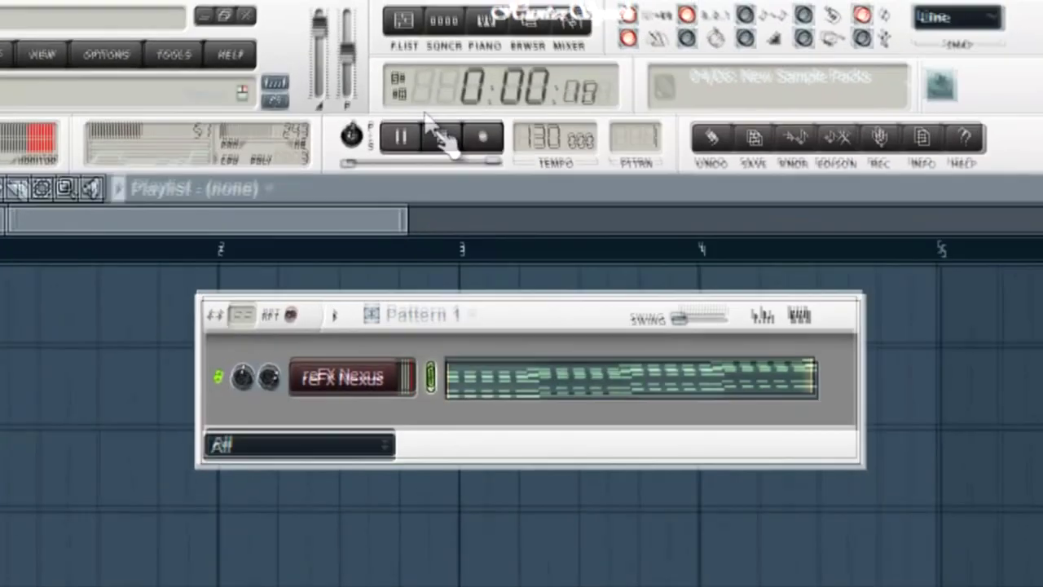
left_click(461, 150)
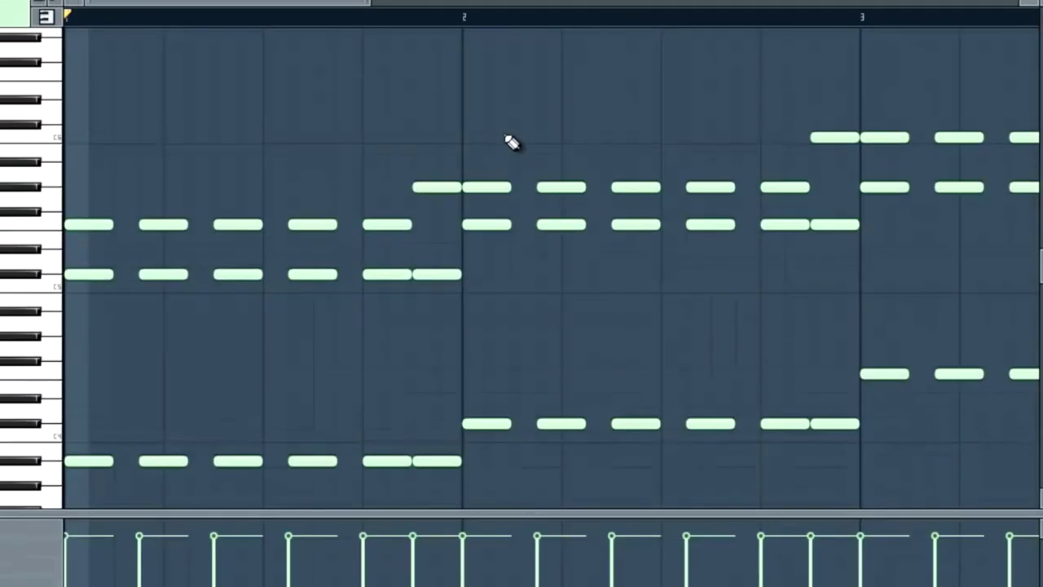
Step: Insert a second Nexus channel and open its piano roll
scroll(436, 334, "up", 3)
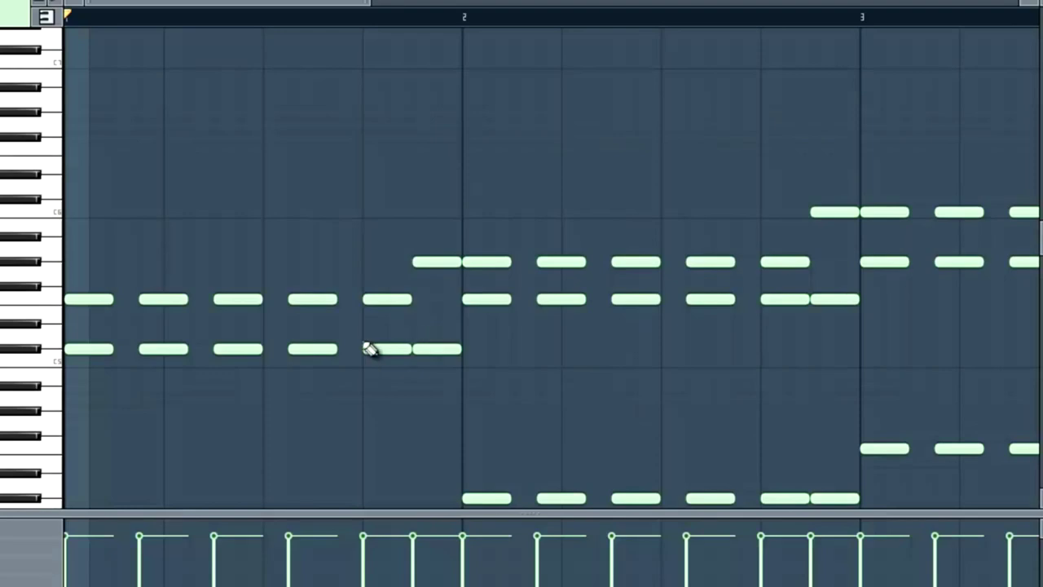
scroll(369, 349, "down", 2)
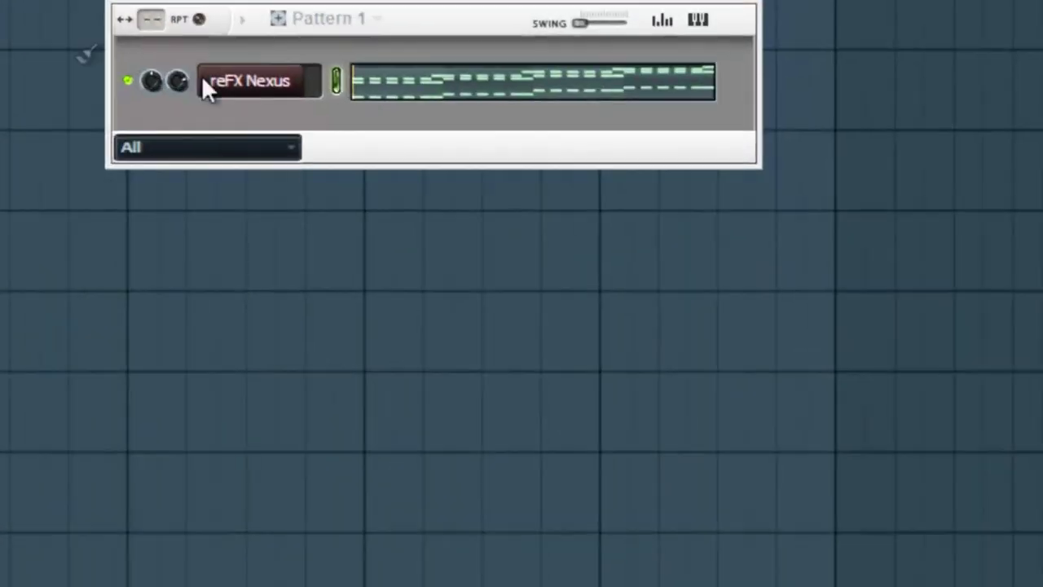
right_click(300, 73)
mouse_move(462, 346)
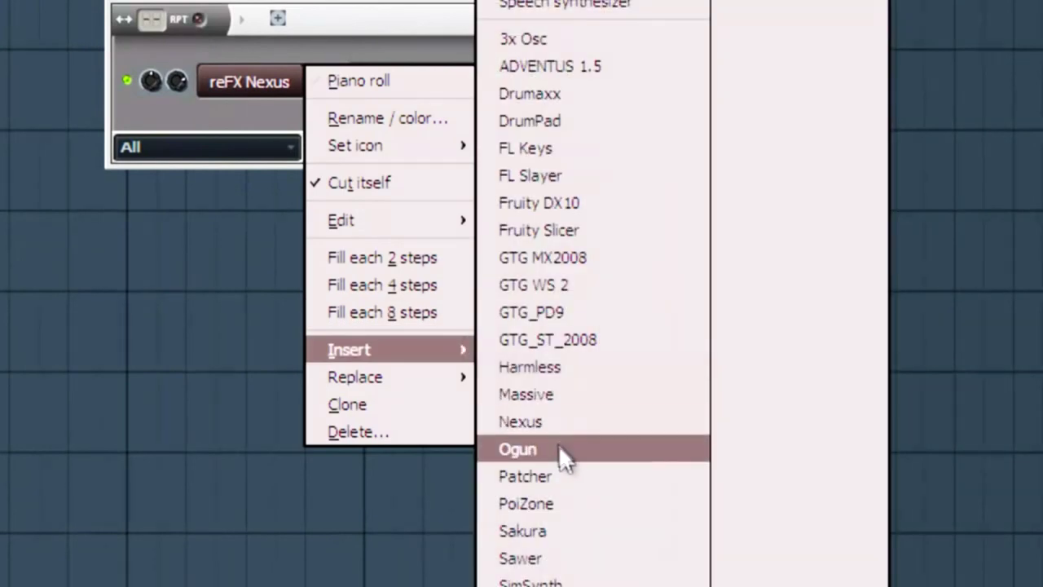
left_click(607, 424)
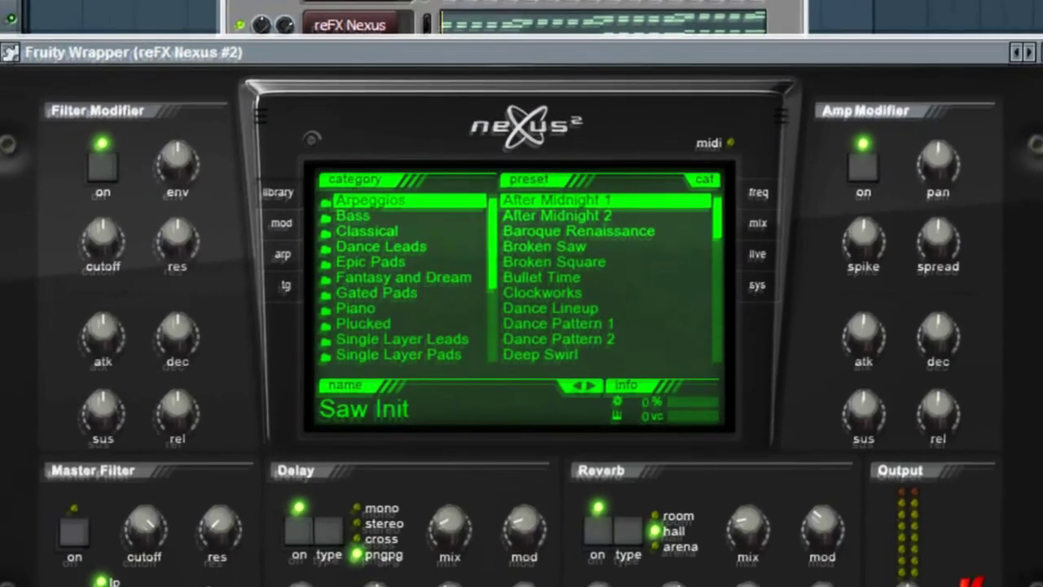
right_click(339, 4)
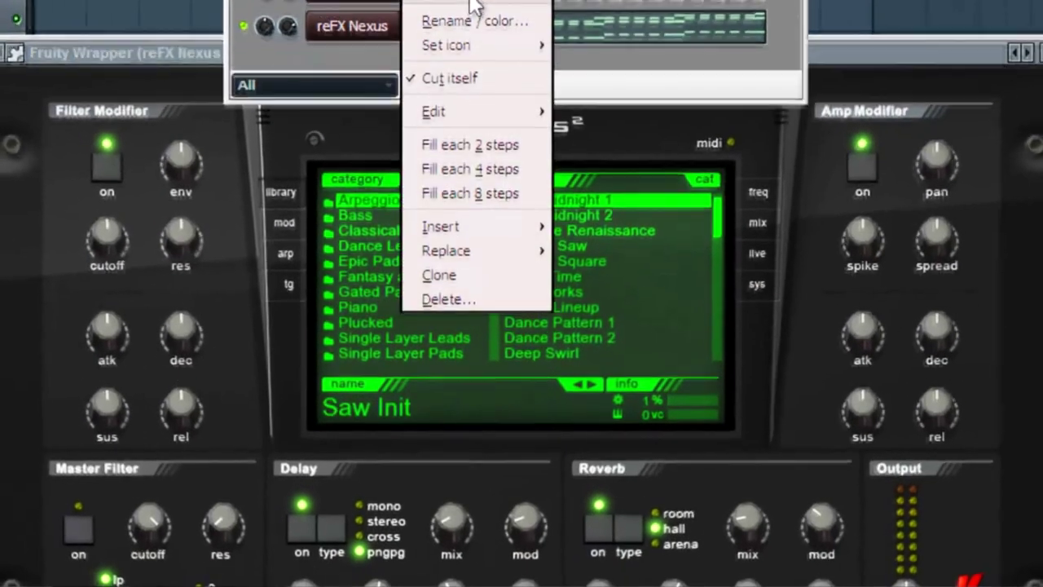
left_click(474, 3)
Step: Place a rising melody of F5, G#5, G#5, A#5, C#6 and F6 in bar 1 and play it
scroll(142, 316, "up", 4)
left_click(84, 340)
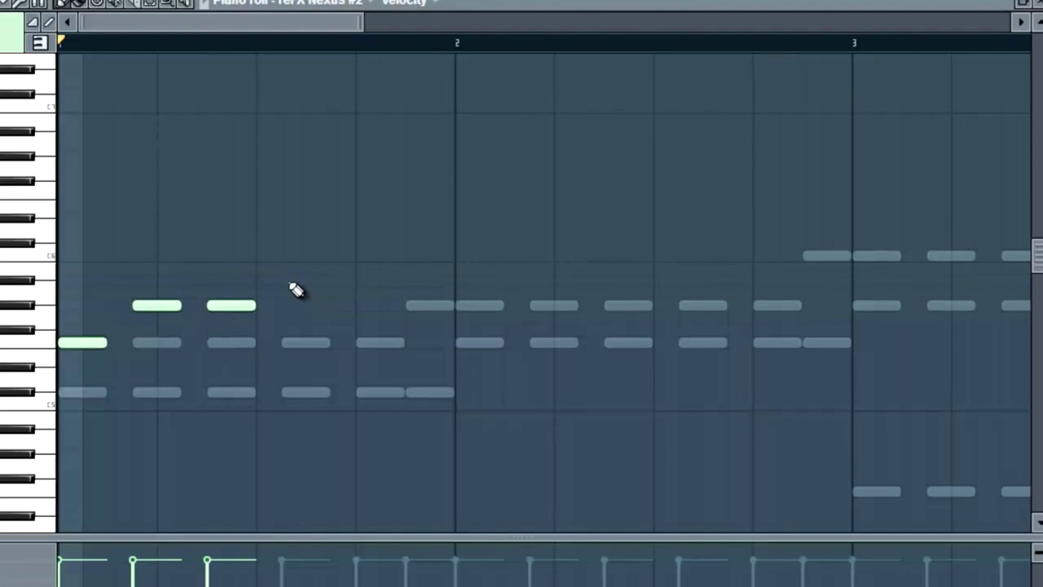
left_click(359, 245)
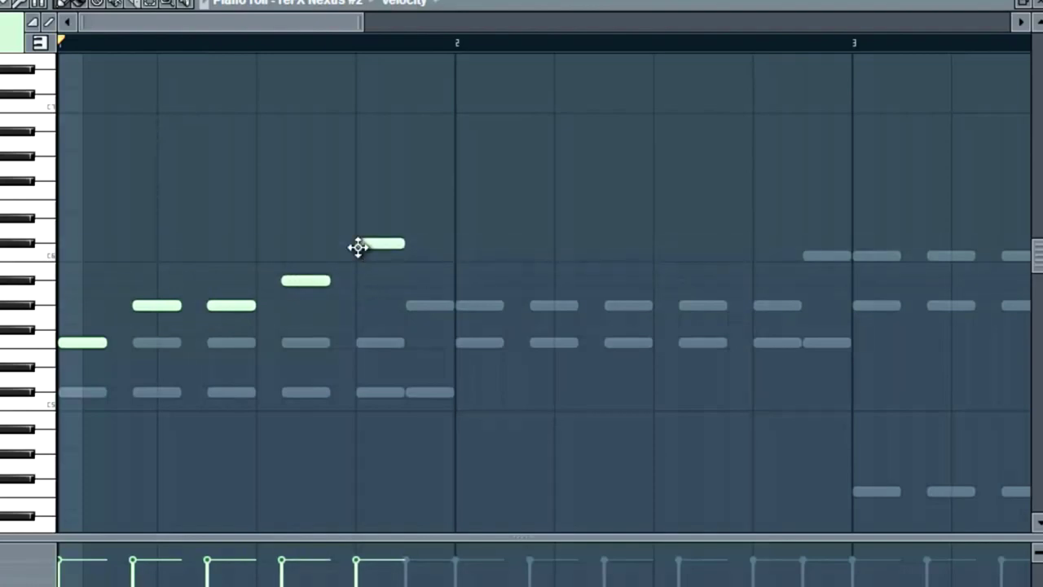
left_click(412, 195)
key("space")
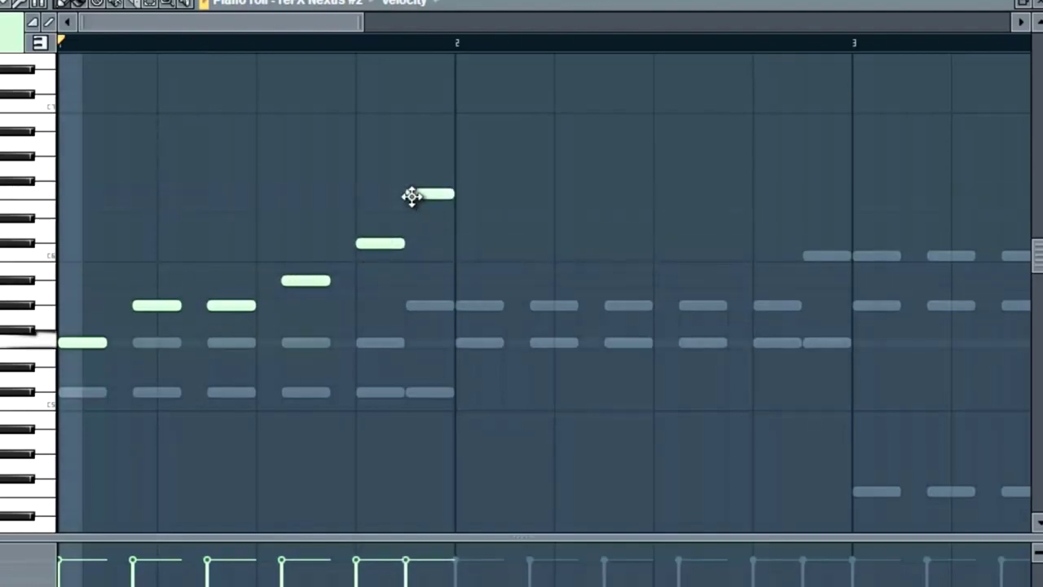
Step: Mute the first Nexus channel, return to the second channel's notes and play the melody on its own
key("Escape")
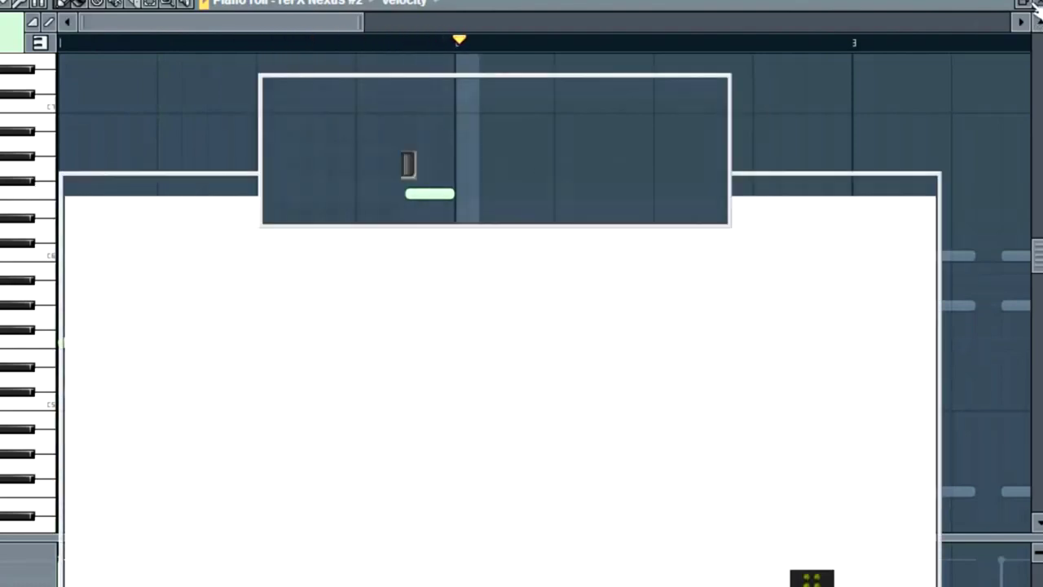
left_click(276, 164)
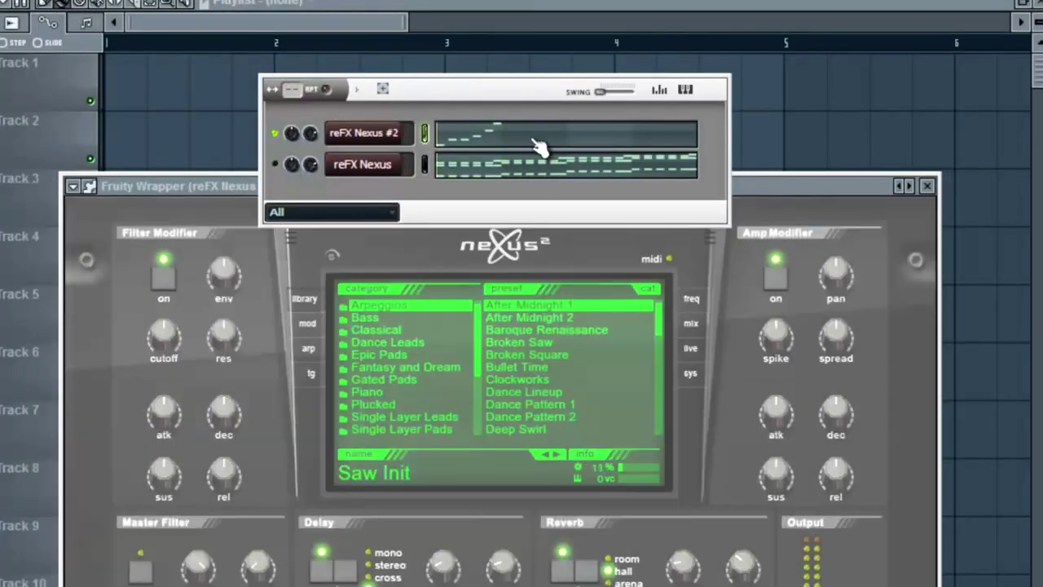
left_click(540, 150)
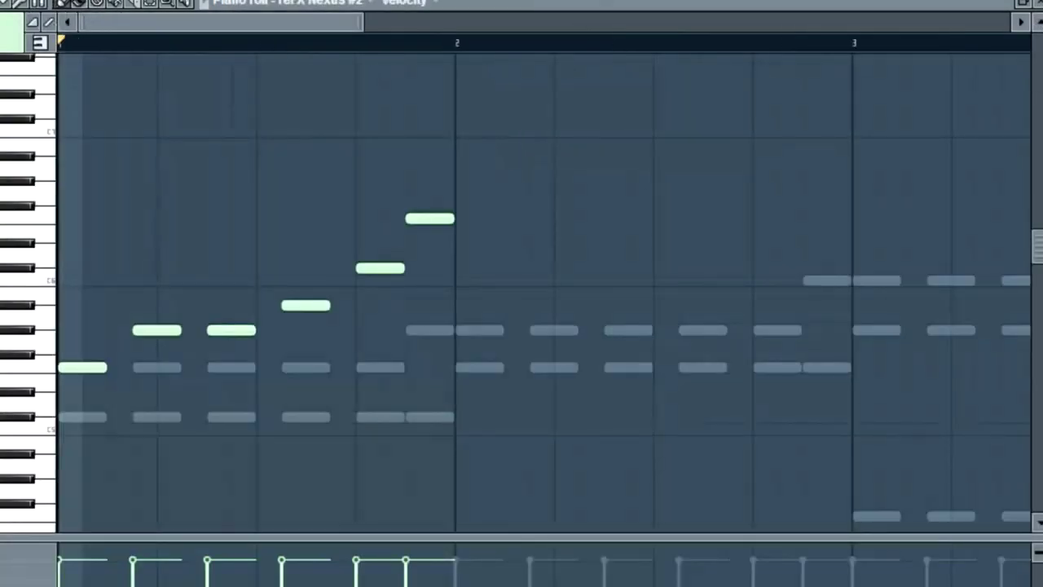
key("space")
Step: Copy the bar 1 melody to bar 2 at the same pitches and raise its third note to A#5
scroll(167, 285, "down", 2)
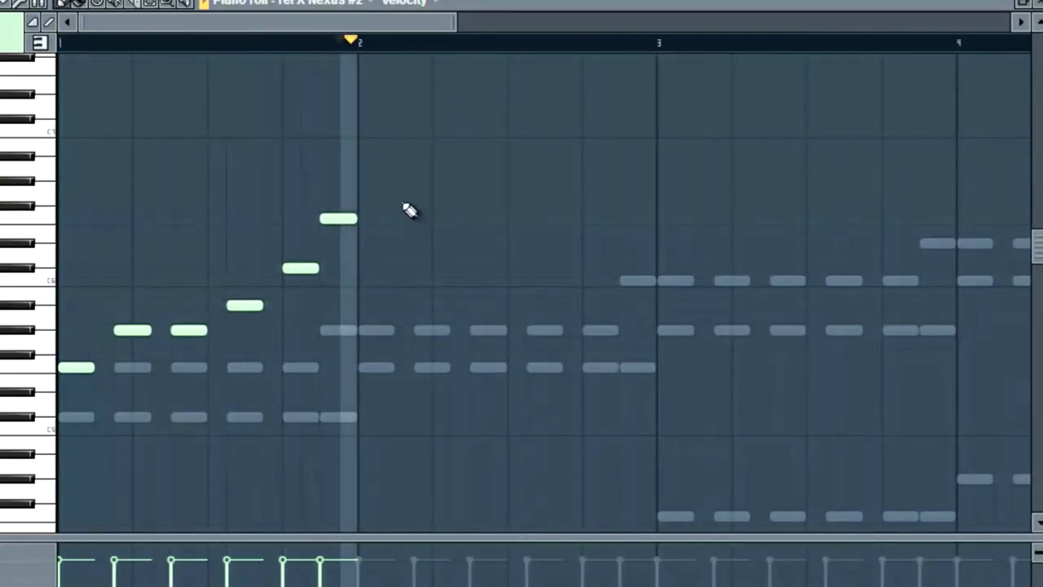
left_click(352, 244)
right_click(356, 246)
left_click_drag(361, 178, 374, 365)
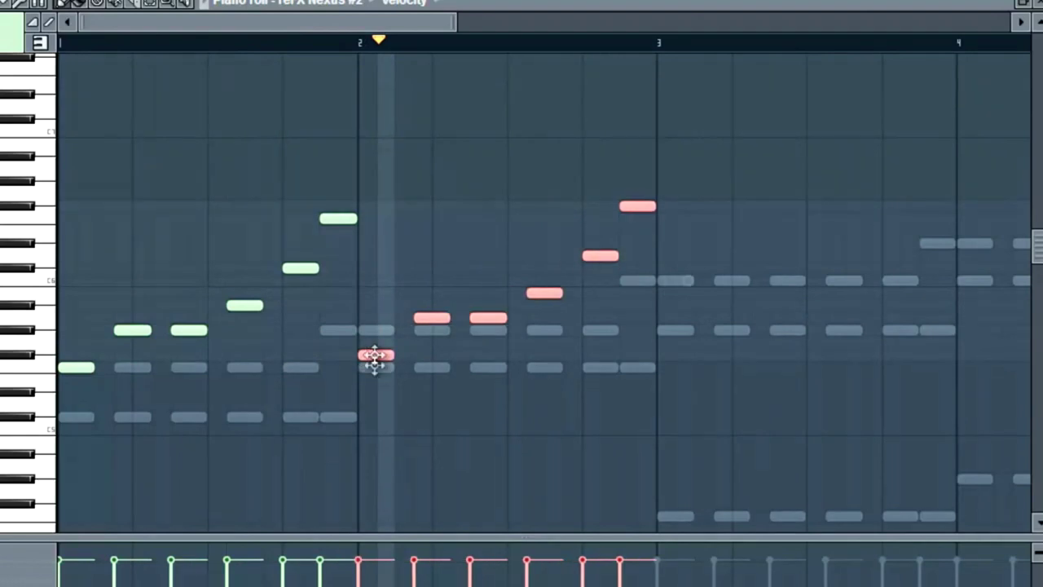
left_click(415, 273)
scroll(241, 272, "down", 2)
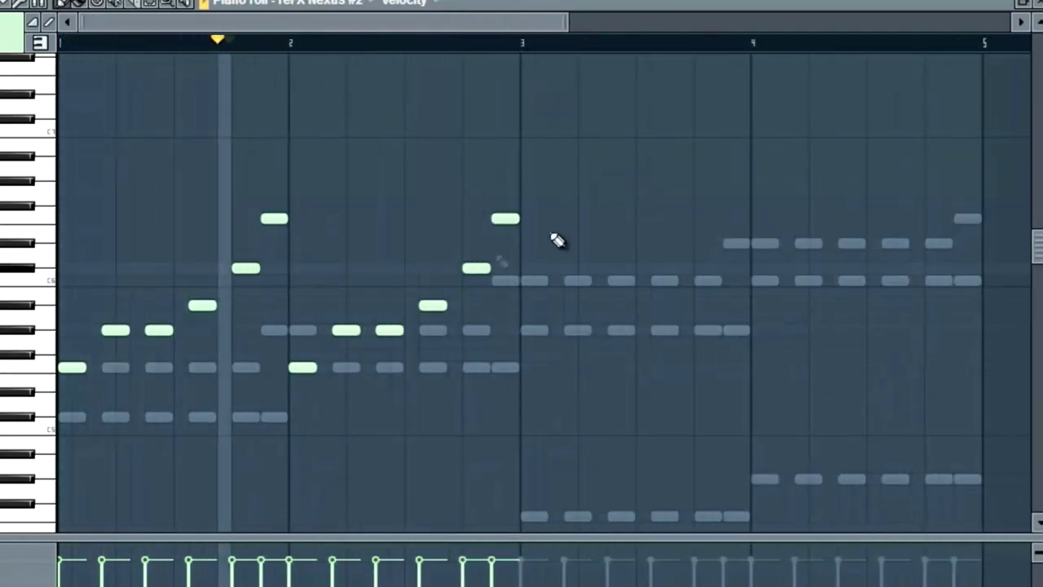
scroll(355, 351, "down", 1)
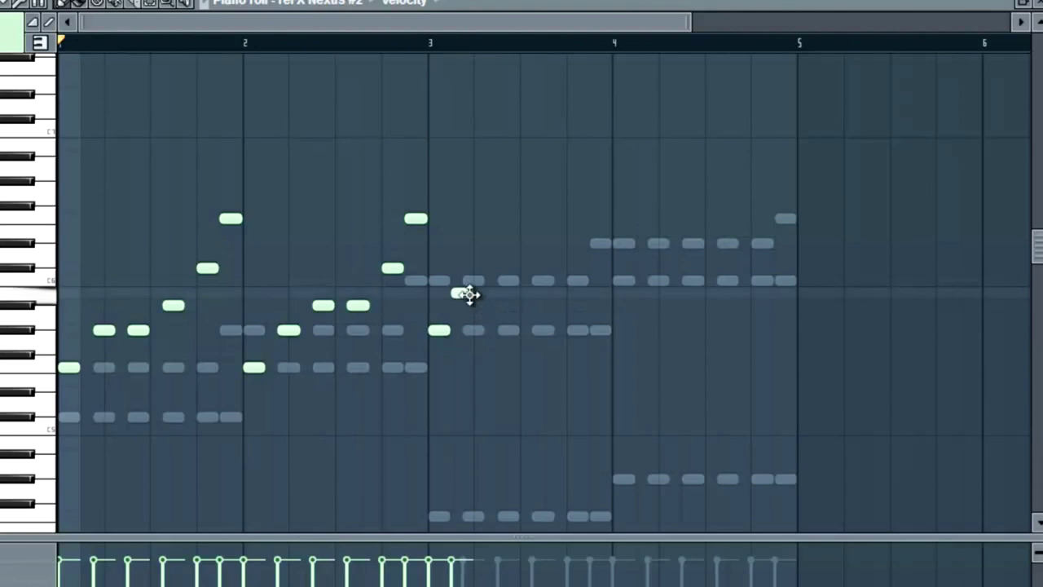
Step: Start the bar 3 melody with G#5 followed by two C6 notes, playing it back to check the pitches
scroll(467, 295, "up", 2)
left_click_drag(467, 295, 484, 294)
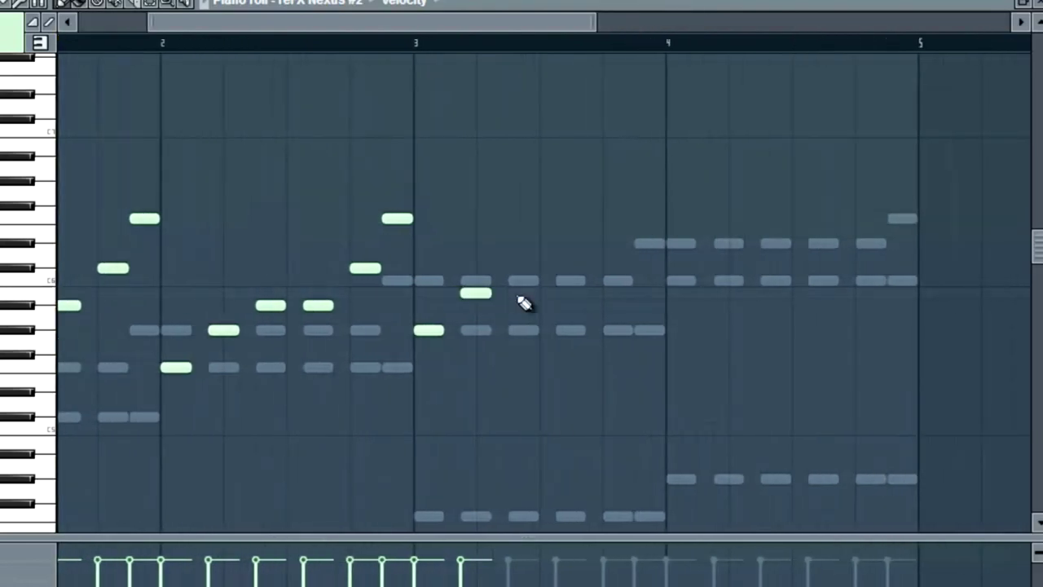
key("space")
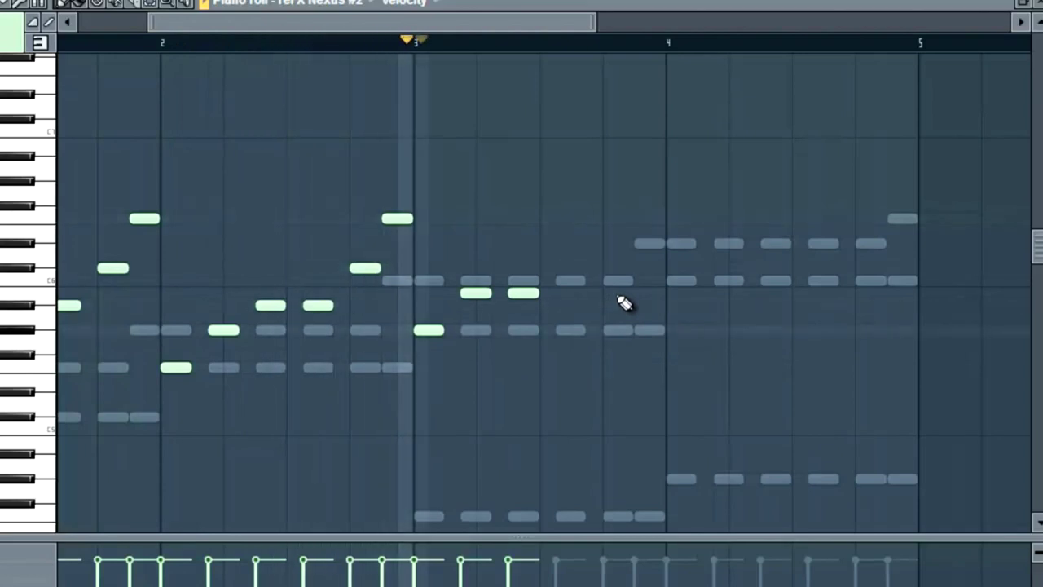
key("space")
left_click_drag(508, 298, 479, 293)
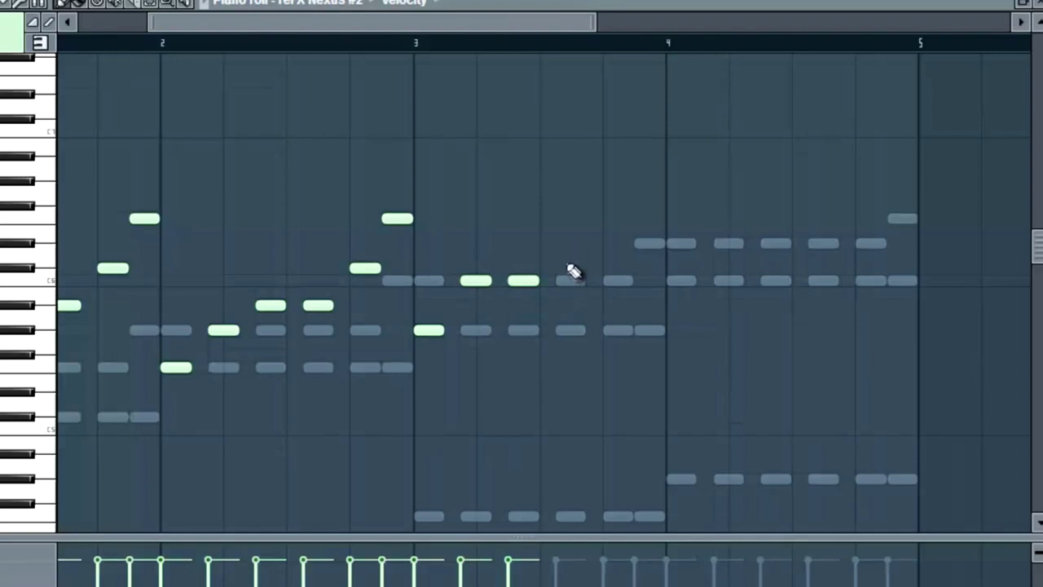
key("space")
key("space")
key("space")
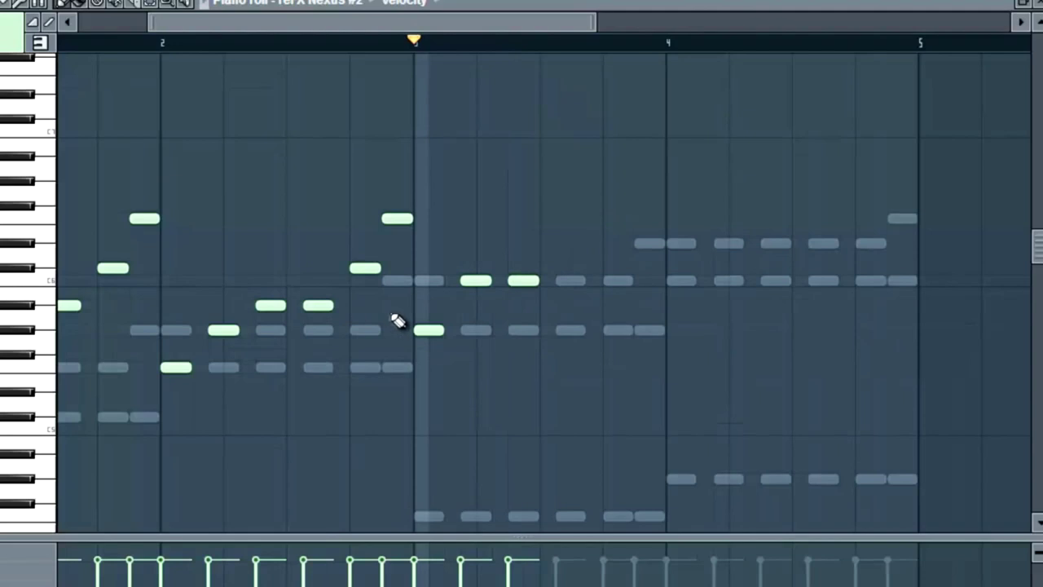
Step: Complete the bar 3 melody as G#5, C6, C6, D#6, F6 and G#6, aligned to the chord rhythm, and play it
scroll(601, 312, "right", 2)
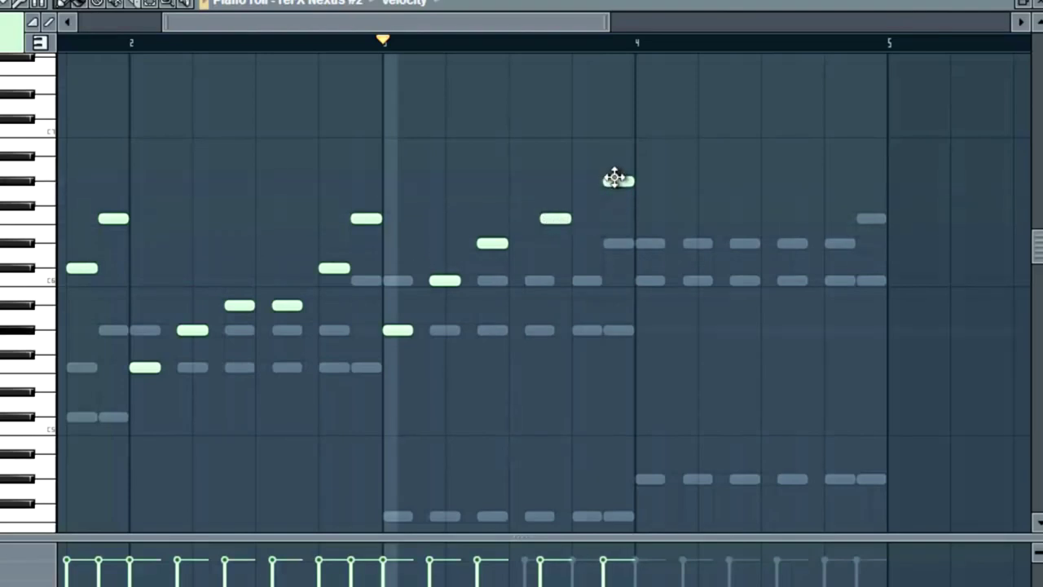
key("space")
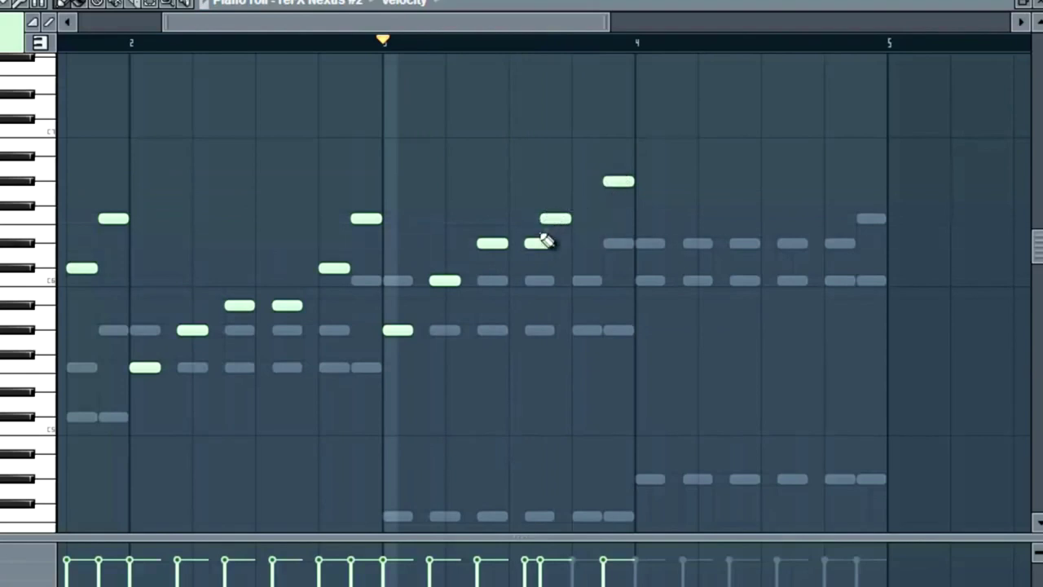
key("space")
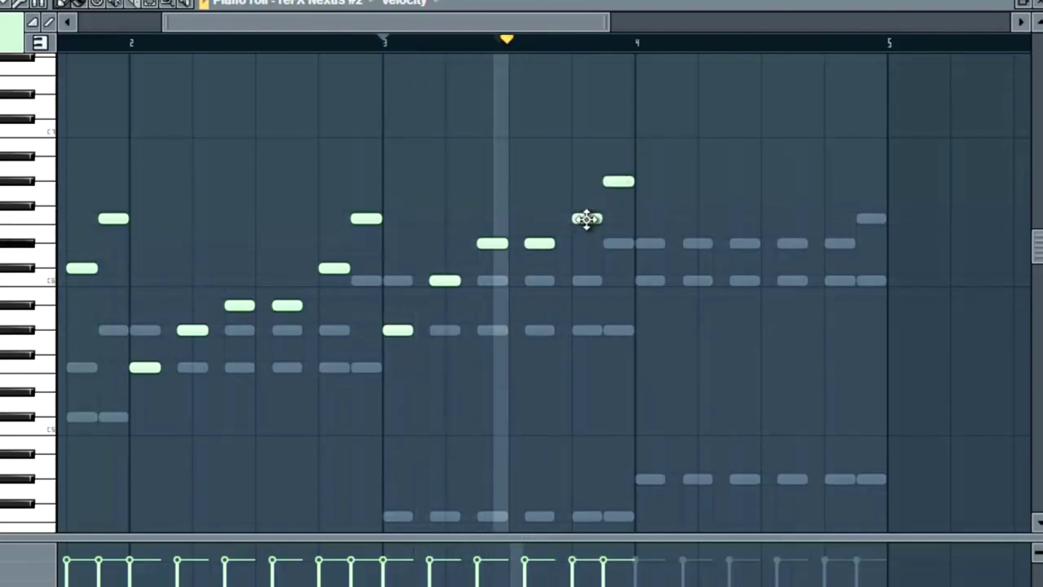
key("space")
left_click_drag(480, 248, 491, 282)
key("space")
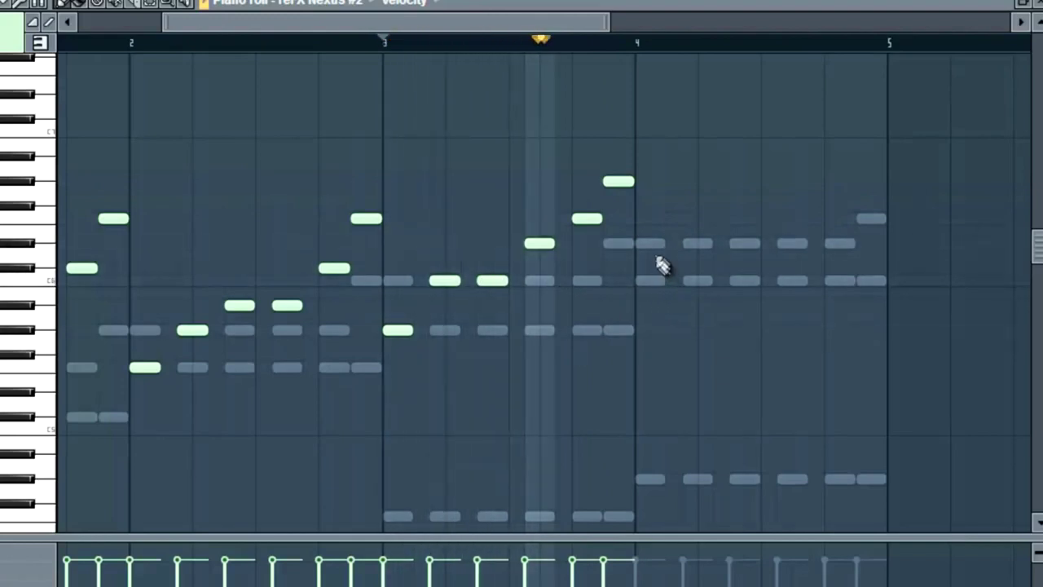
key("space")
Step: Copy the bar 3 melody to bar 4, rearrange it as G#5, C6, C#6, G#6, F6 and F6, and play it
left_click_drag(659, 151, 651, 330)
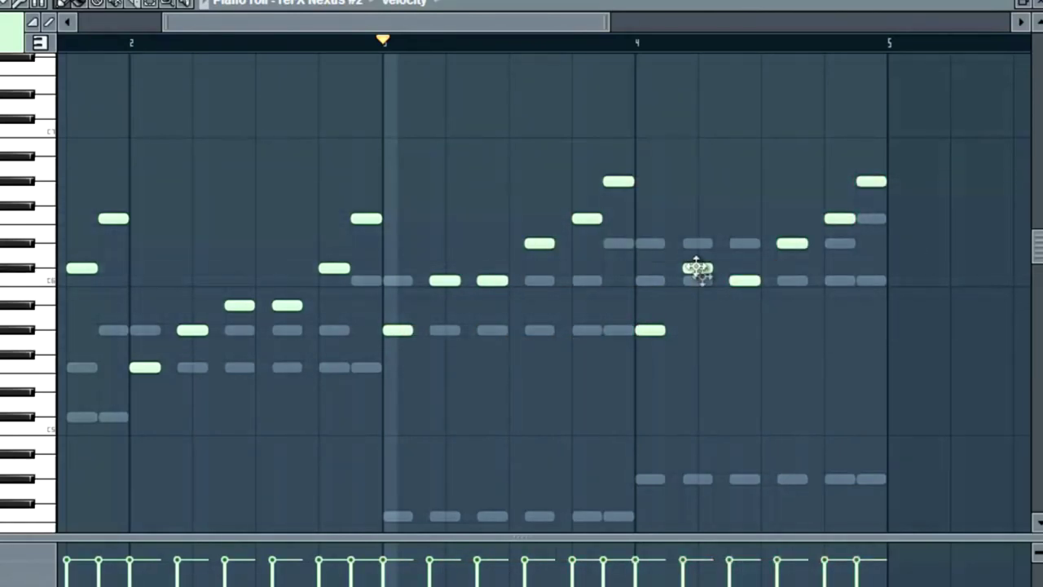
key("space")
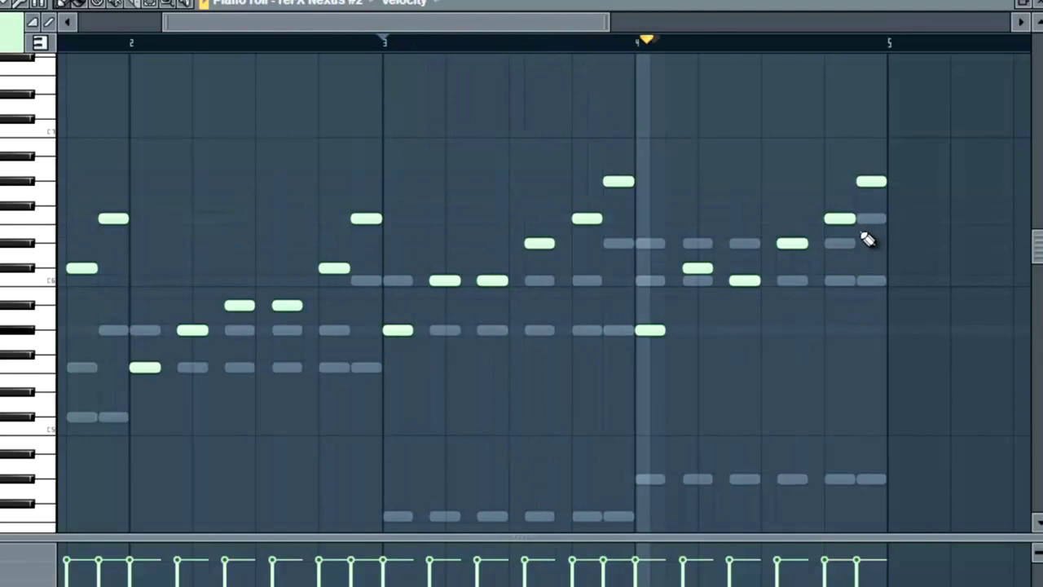
key("space")
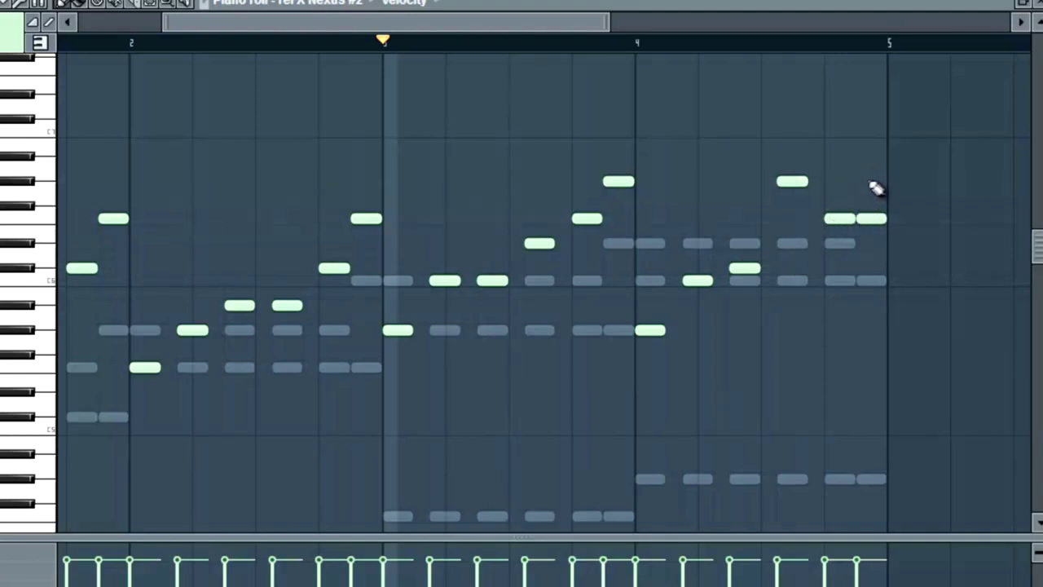
key("space")
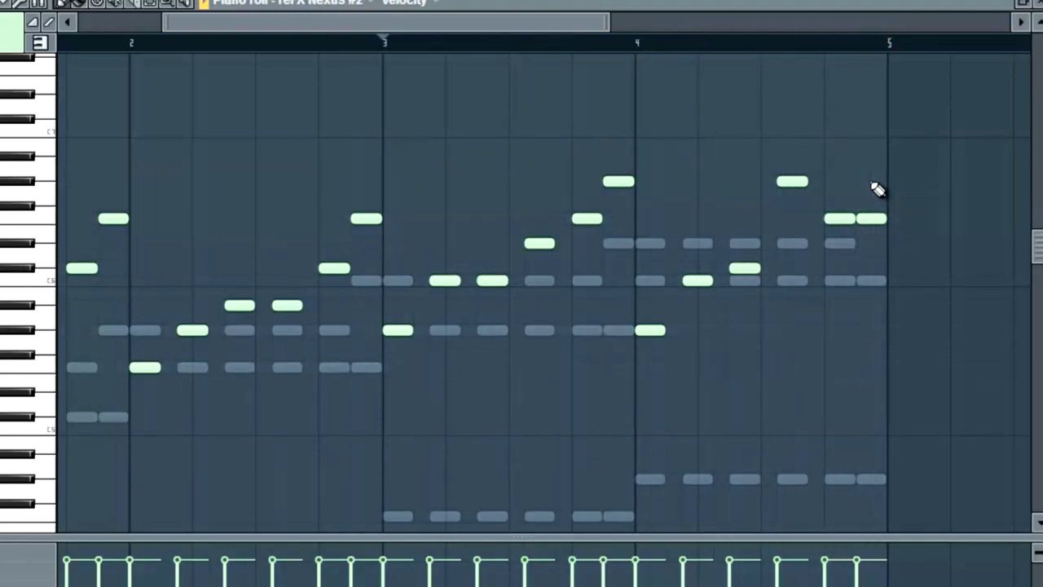
Step: Audition presets for the second Nexus channel and load Come with me 2 from the Dance Leads category
scroll(888, 196, "down", 3)
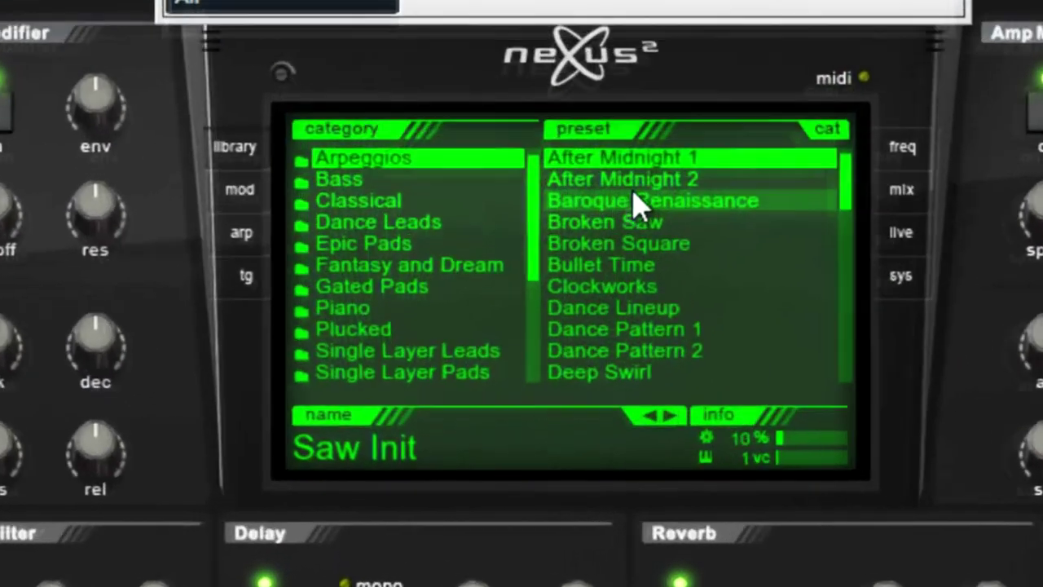
left_click(526, 269)
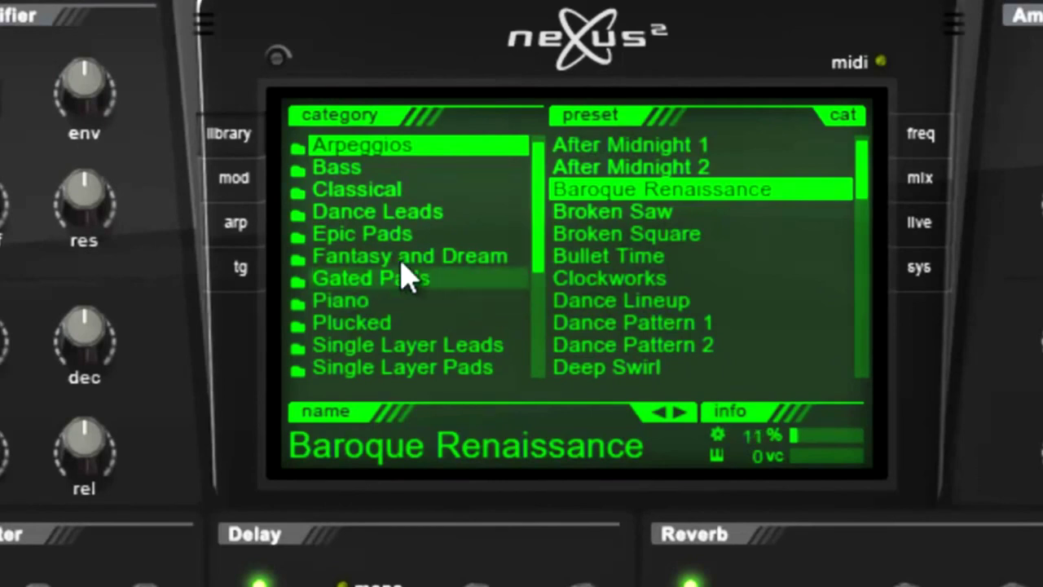
left_click(401, 214)
left_click(644, 214)
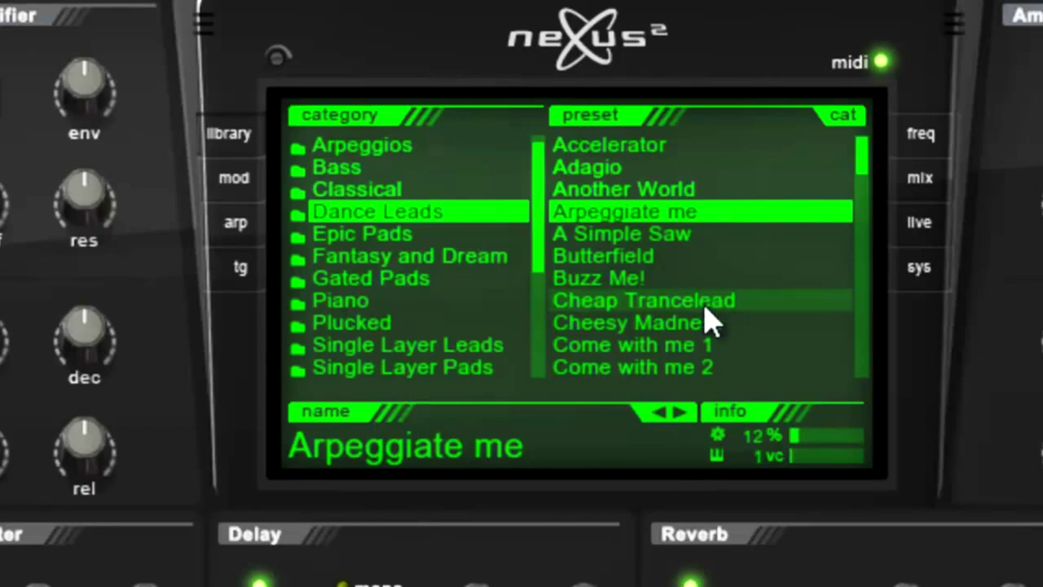
left_click(704, 345)
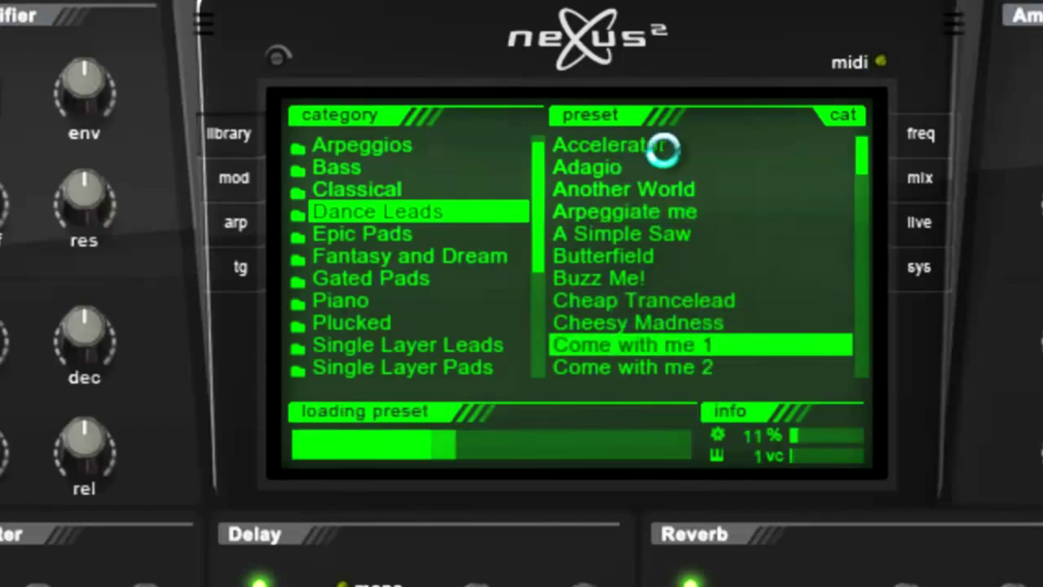
left_click(673, 368)
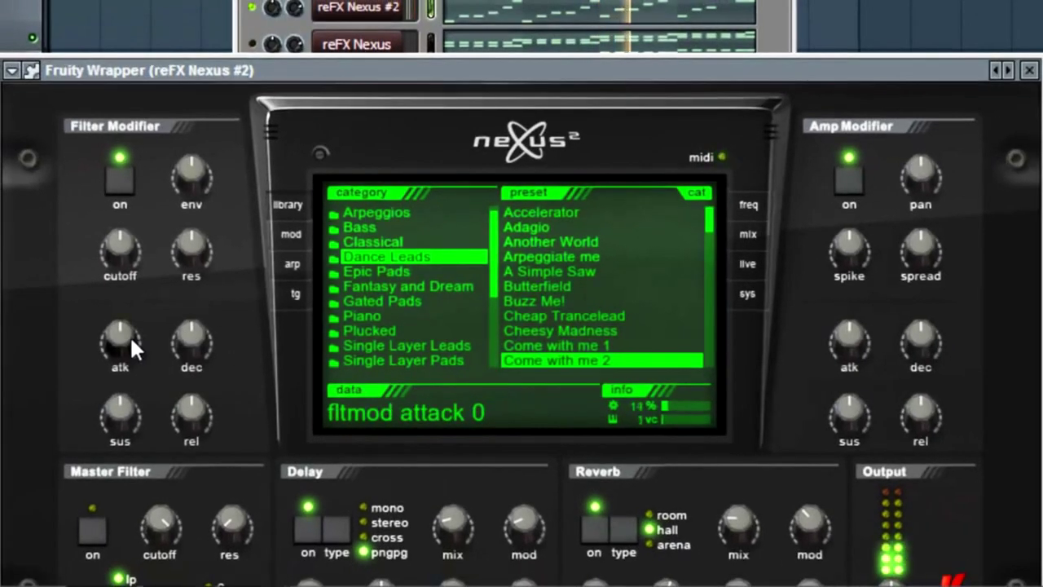
Step: Try the lead's filter modifier with cutoff at -20 and decay at -127, and bring the decay back to its centre value
mouse_move(131, 342)
left_mouse_down()
mouse_move(132, 377)
mouse_move(130, 351)
left_mouse_up()
left_click_drag(121, 249, 126, 274)
mouse_move(182, 171)
left_mouse_down()
mouse_move(195, 310)
mouse_move(196, 166)
left_mouse_up()
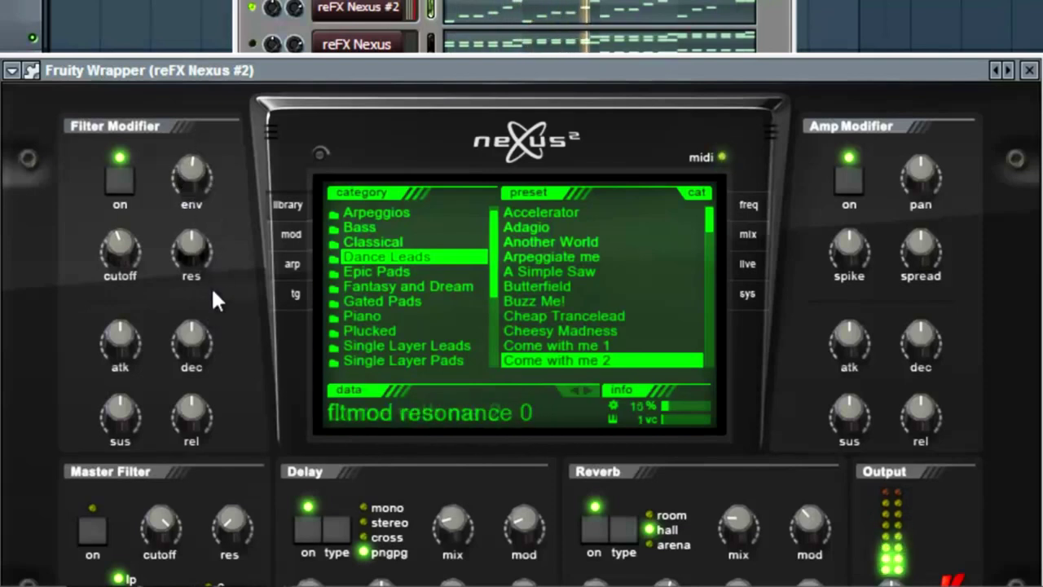
left_click_drag(203, 337, 204, 499)
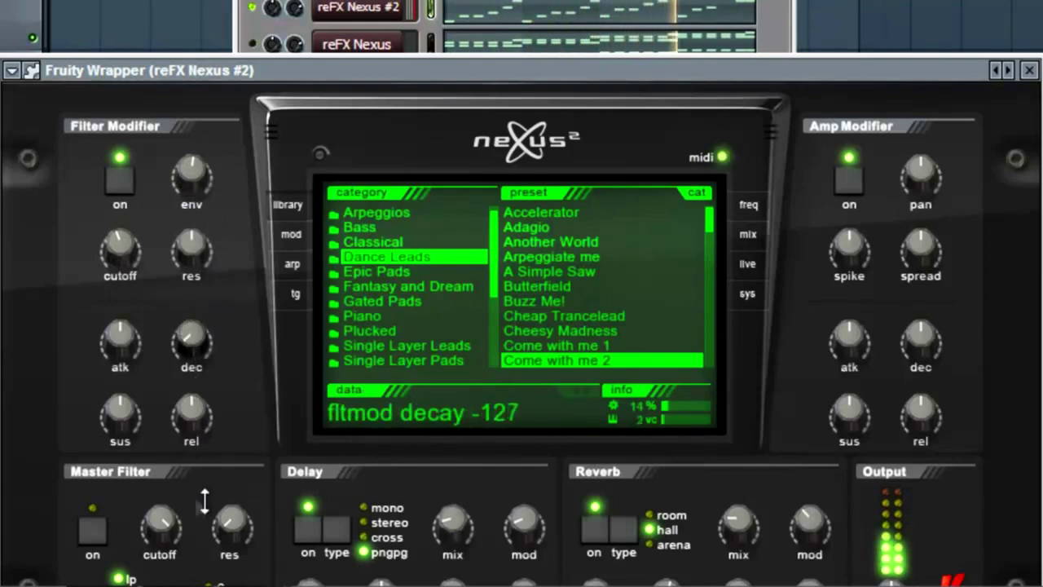
mouse_move(119, 413)
left_mouse_down()
mouse_move(122, 526)
mouse_move(114, 414)
left_mouse_up()
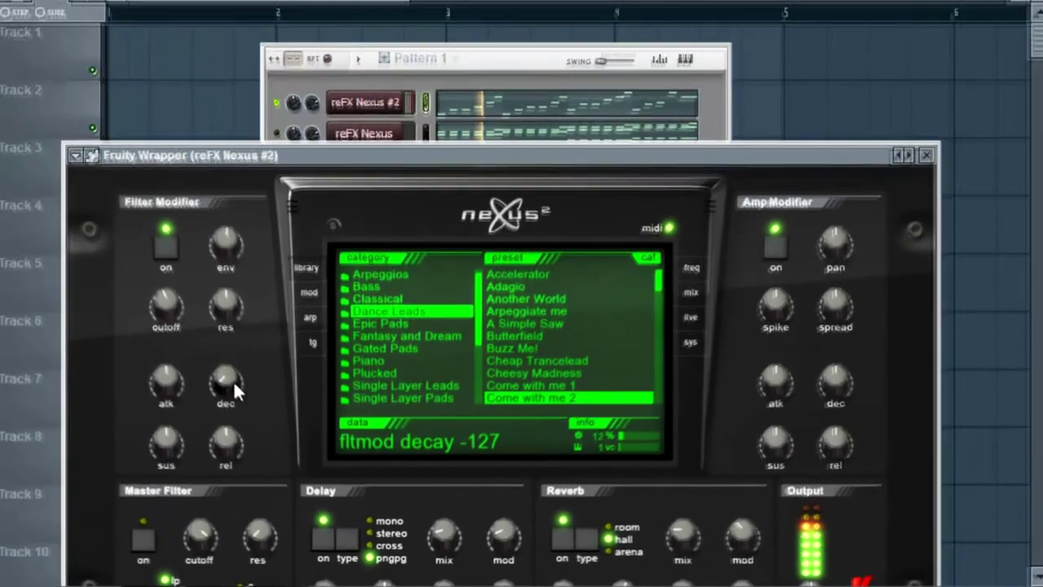
left_click_drag(198, 338, 193, 222)
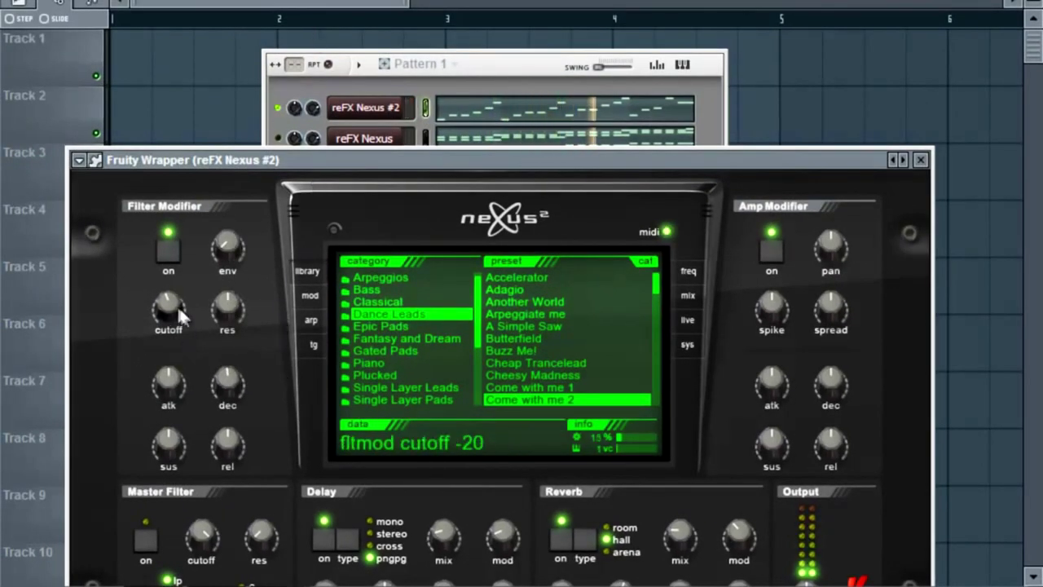
Step: Shape the lead's filter modifier with the envelope below centre, the resonance above centre and the cutoff at -36
left_click_drag(220, 251, 352, 6)
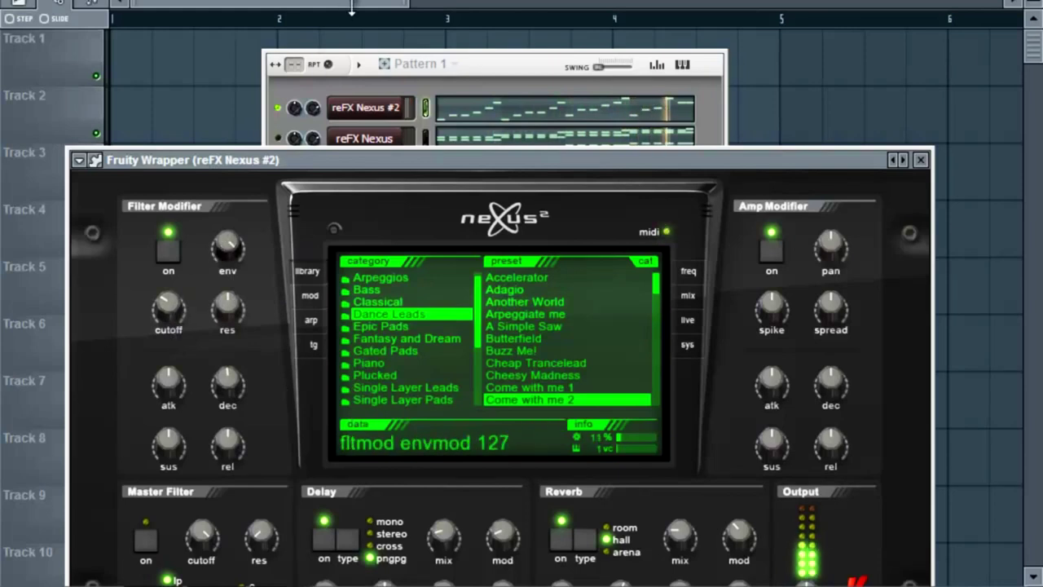
left_click_drag(335, 224, 335, 227)
left_click_drag(237, 306, 247, 277)
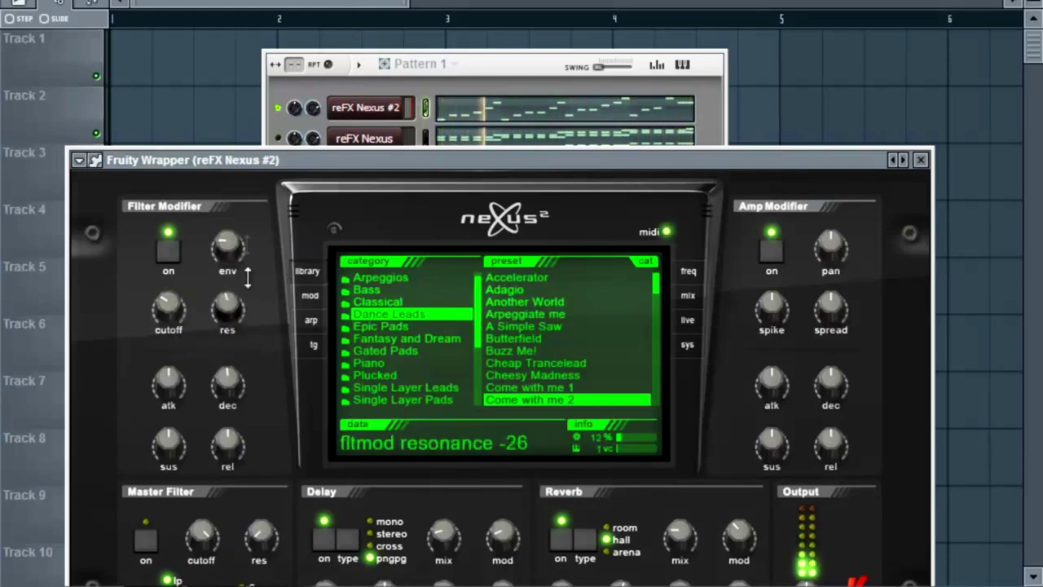
left_click_drag(247, 231, 246, 243)
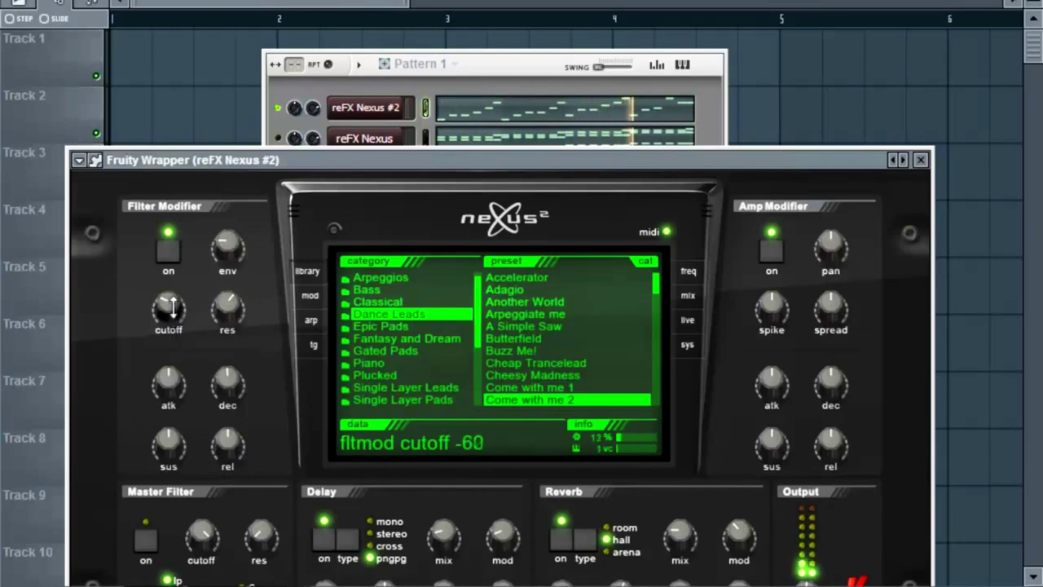
left_click(176, 255)
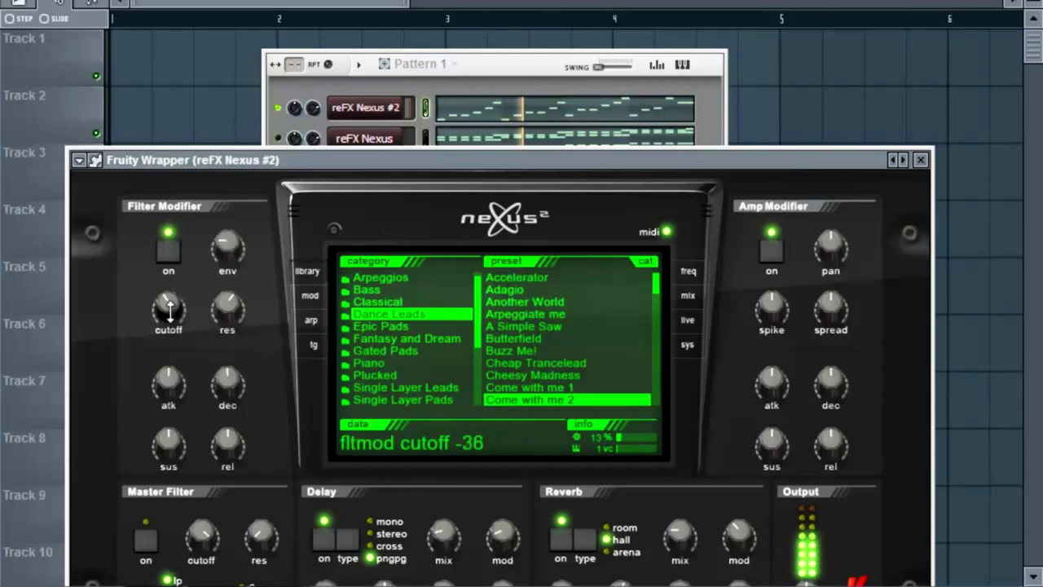
Step: Set the lead's filter modifier cutoff to -59 and compare the sound with the filter modifier off and on
left_click_drag(167, 328, 167, 330)
left_click(174, 253)
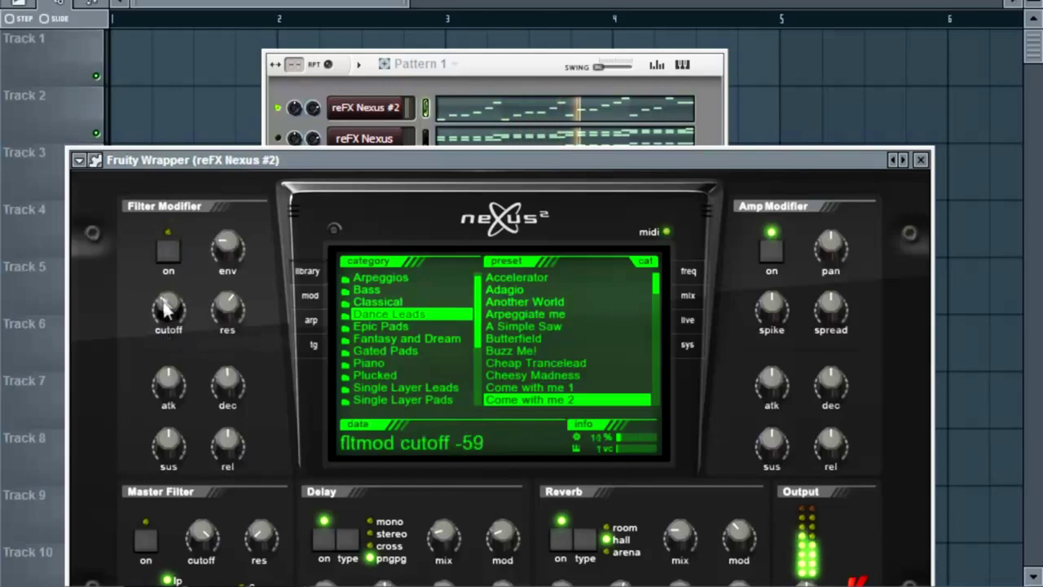
left_click(169, 254)
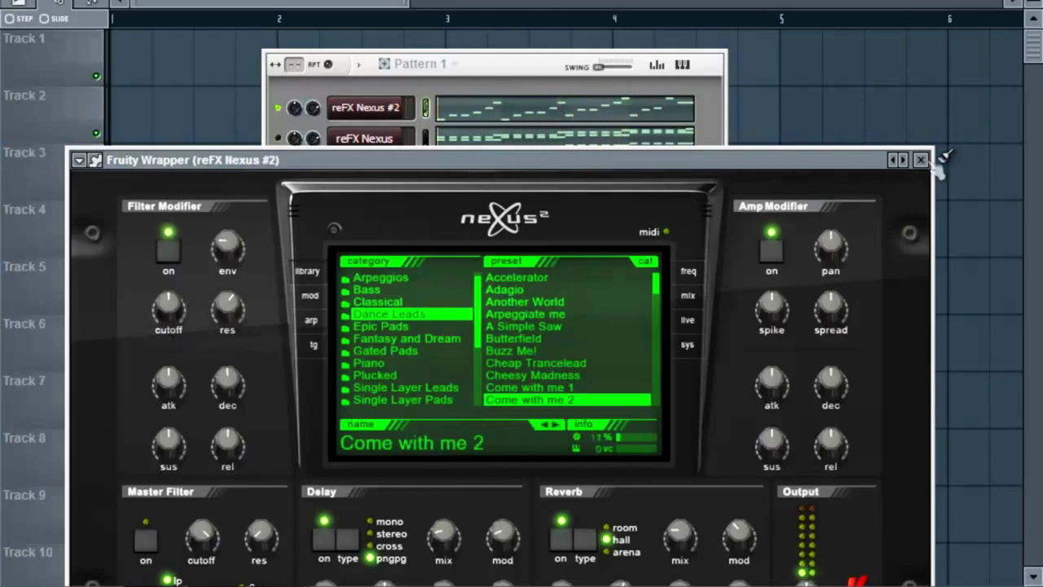
Step: Close the lead's plugin window, unmute the dance piano channel and play both Nexus channels together
left_click(920, 160)
left_click(278, 138)
key("space")
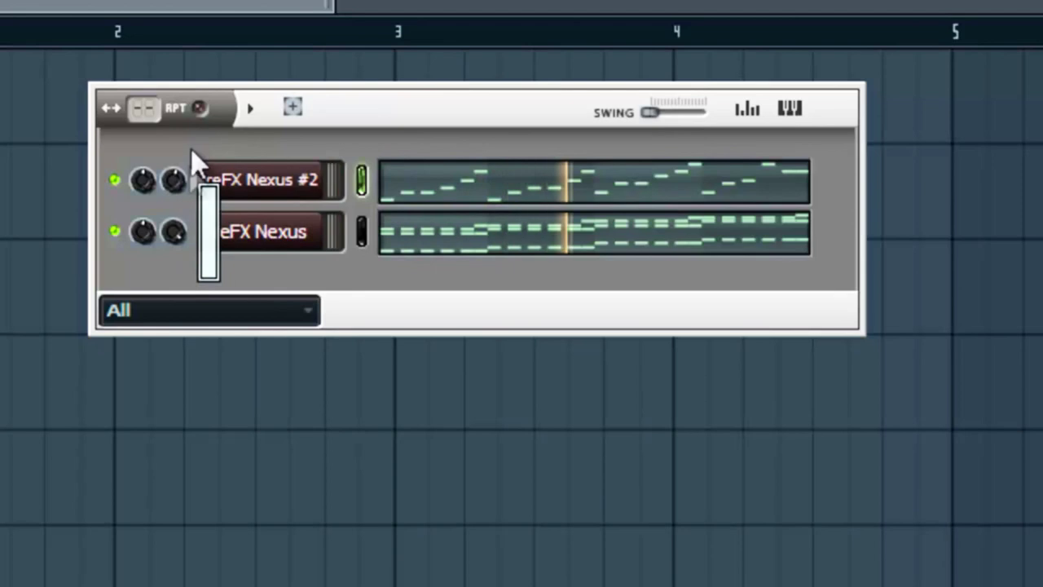
Step: Bring the dance piano's amp modifier decay to slightly below centre and set the channel's root note to C4
left_click(245, 235)
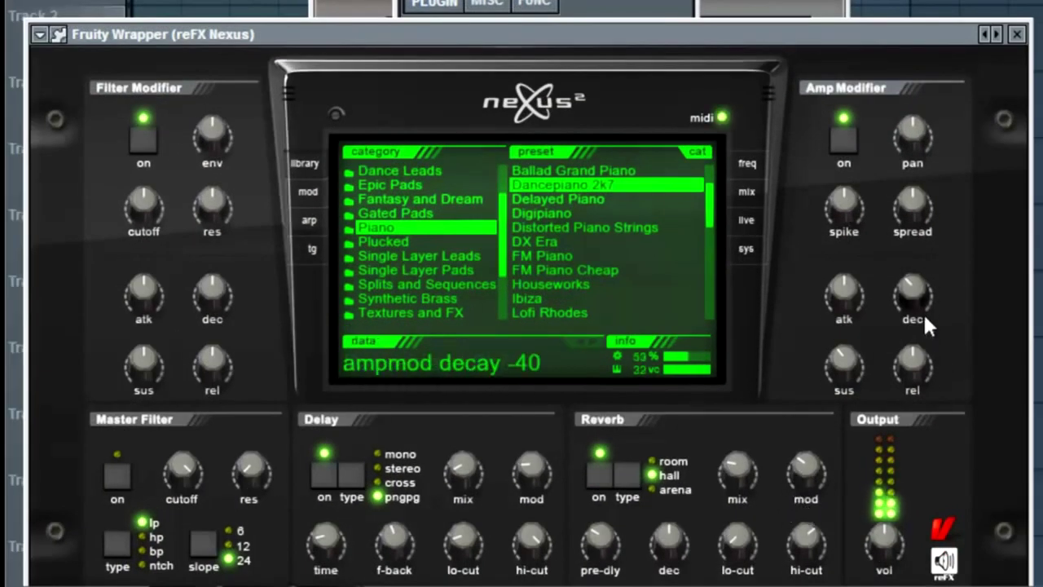
left_click_drag(922, 299, 921, 267)
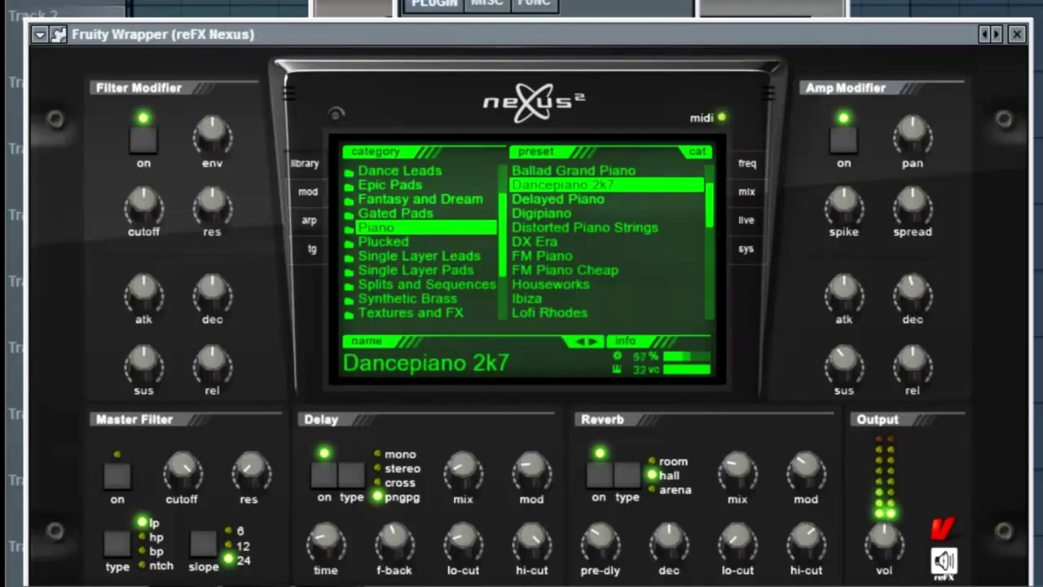
left_click(1019, 36)
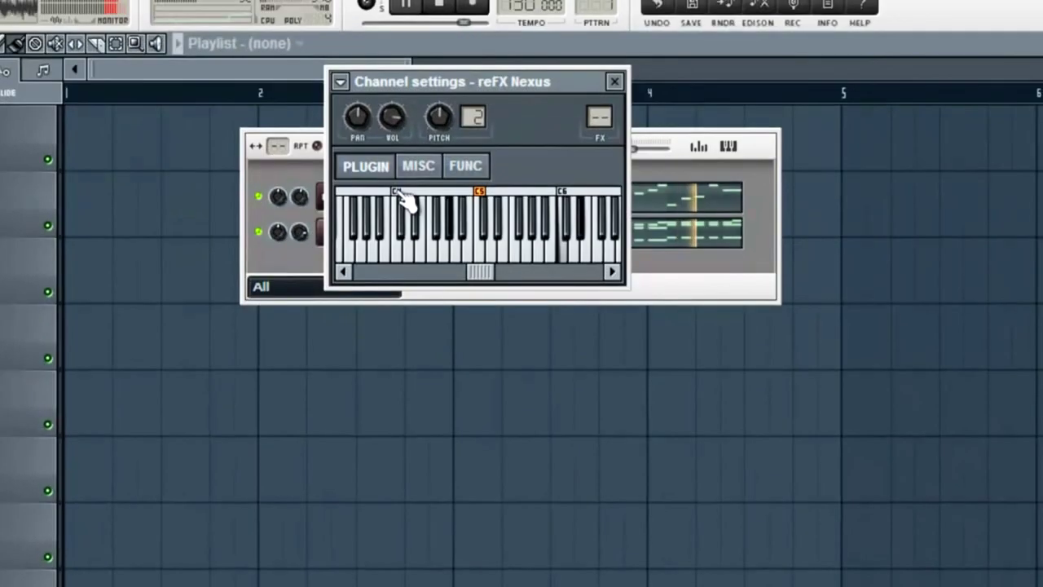
right_click(398, 192)
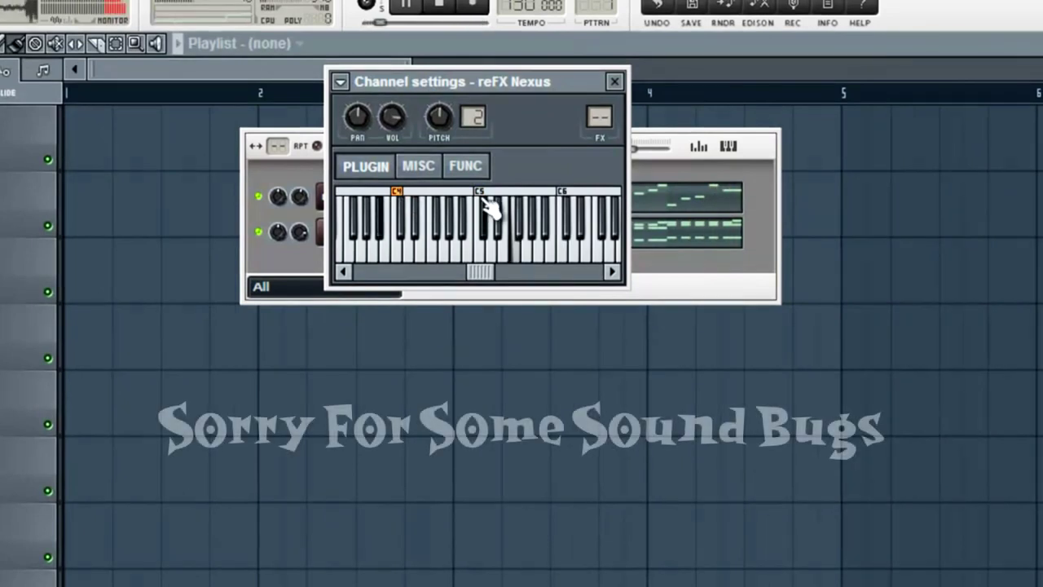
Step: Copy the lowest row of bass notes across bars 1 to 4 of the dance piano's piano roll
left_click(768, 146)
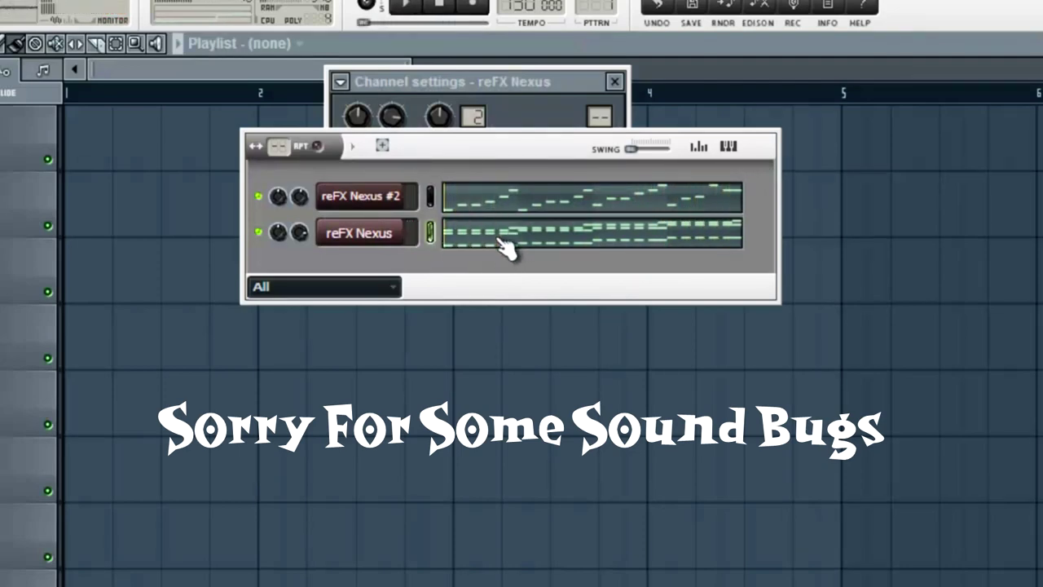
left_click(498, 240)
scroll(327, 310, "down", 4)
left_click_drag(609, 345, 7, 537)
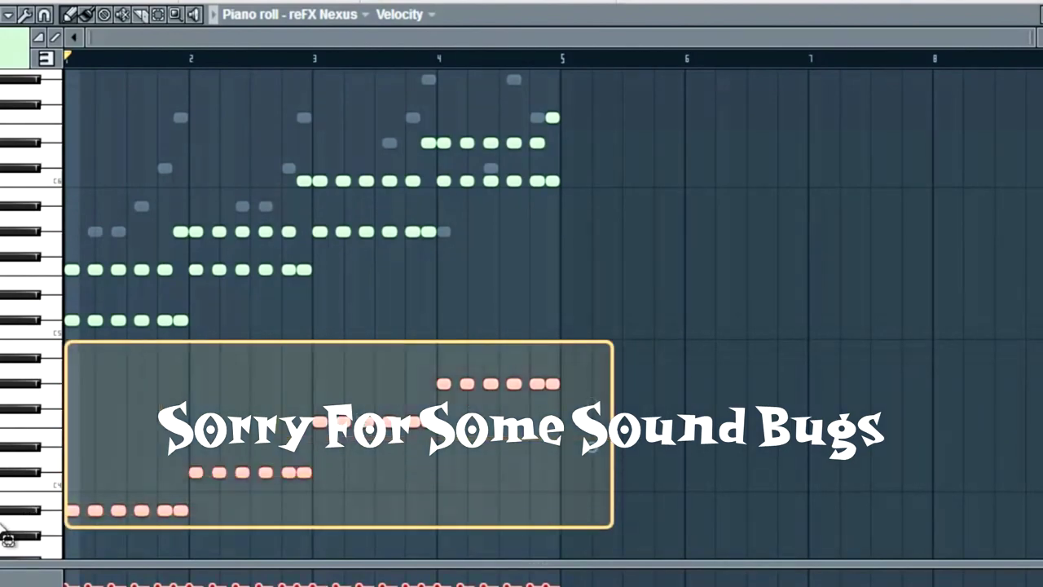
key("F7")
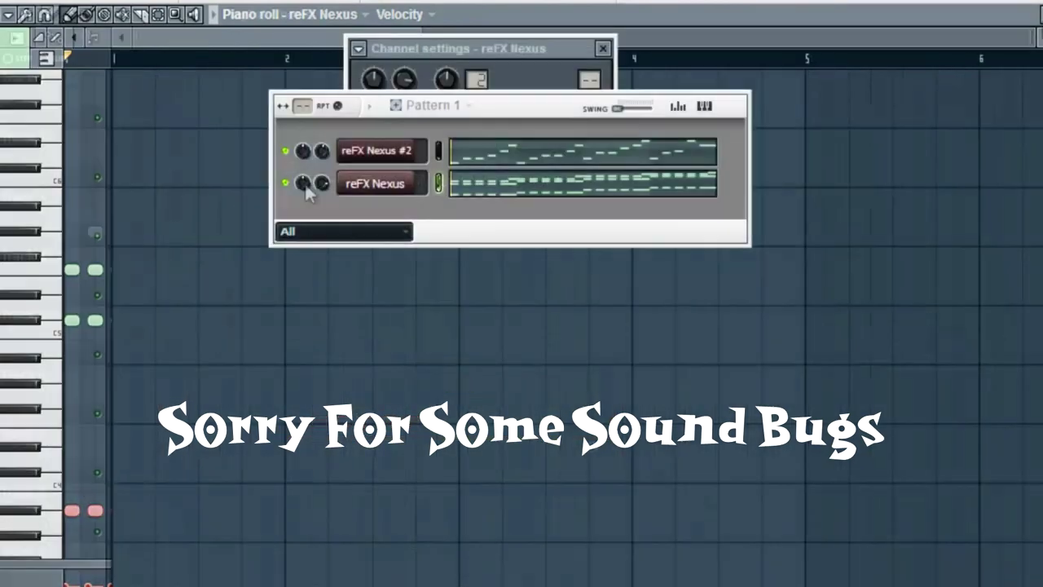
Step: Insert a 3x Osc channel into the pattern and close its channel settings
right_click(371, 190)
mouse_move(494, 383)
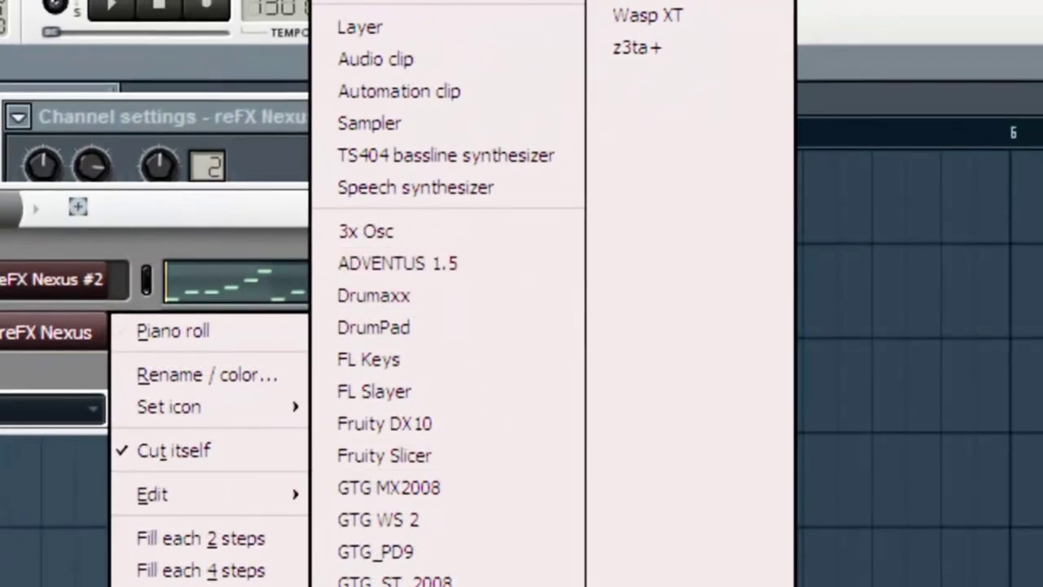
left_click(477, 226)
key("F6")
key("F6")
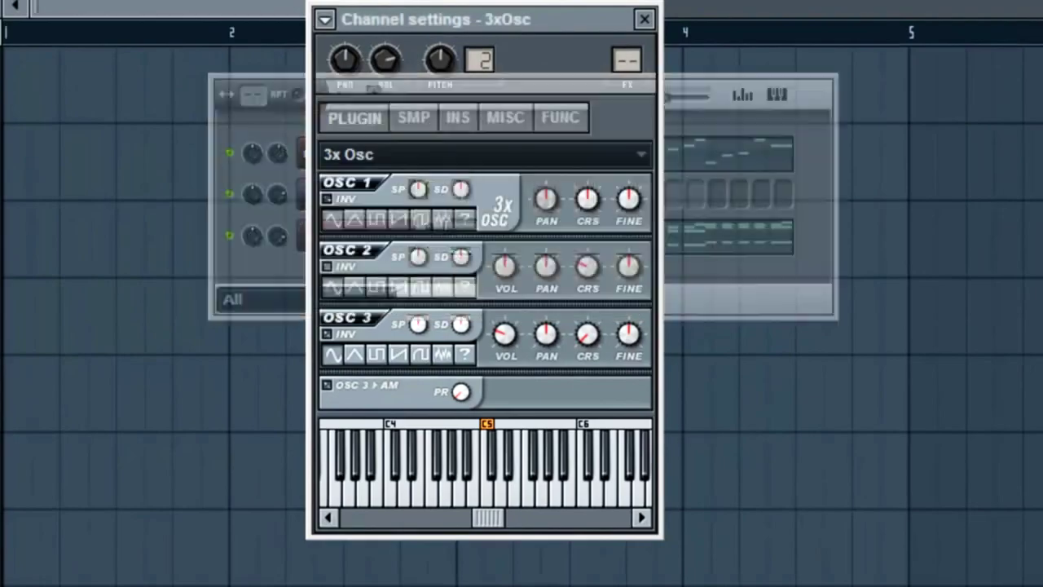
key("Escape")
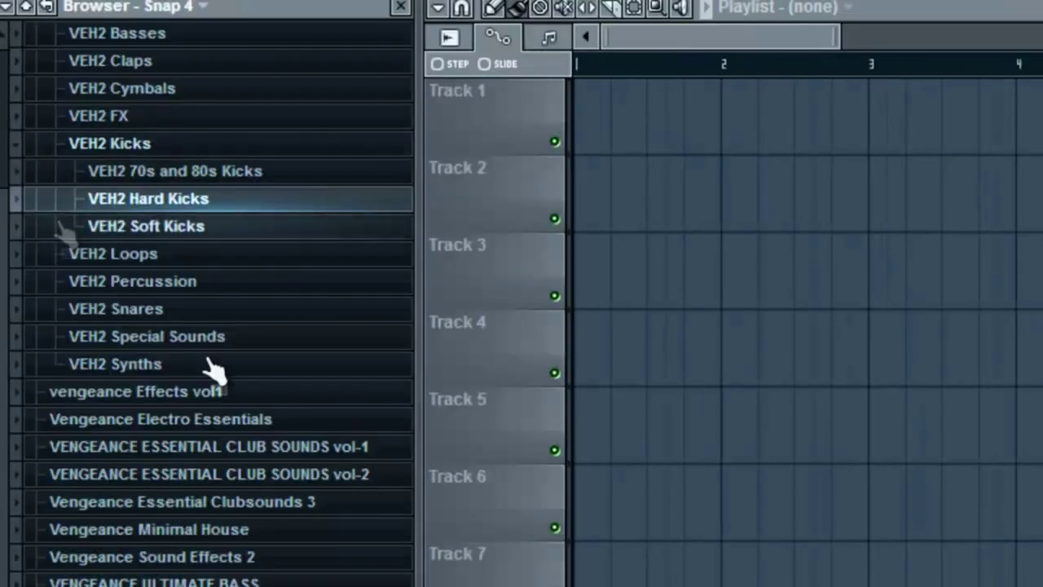
Step: Collapse the open sample pack folders and load the Hard bass preset from the recent files onto the 3x Osc channel
scroll(52, 151, "up", 2)
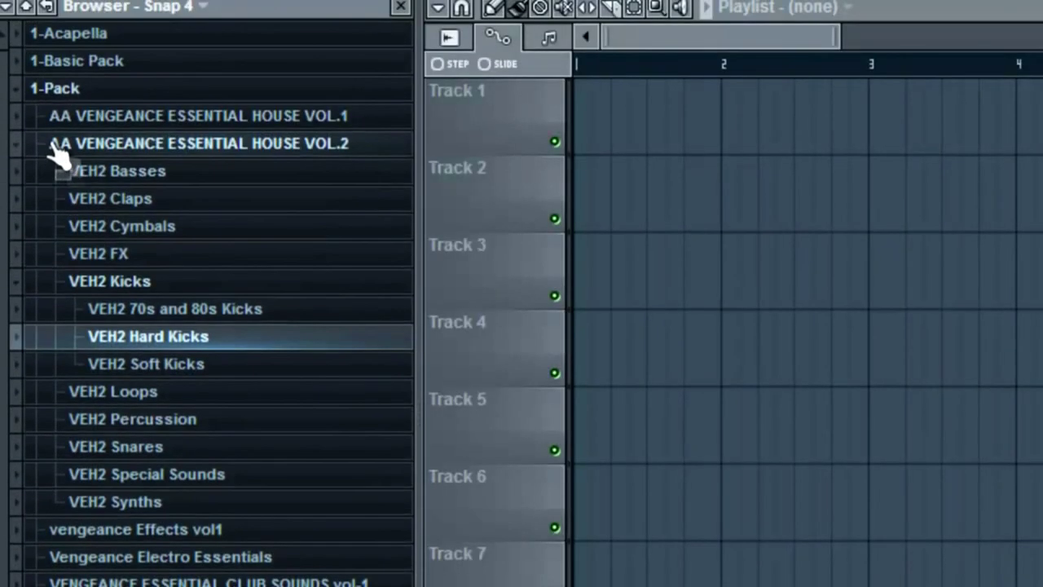
left_click(51, 144)
left_click(53, 88)
left_click(77, 295)
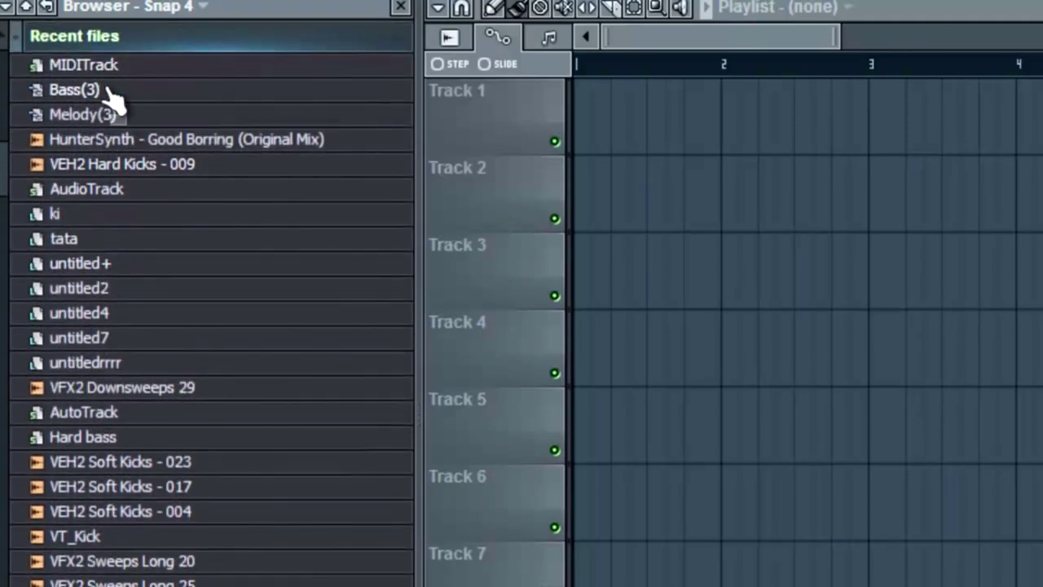
key("F6")
left_click_drag(137, 391, 803, 371)
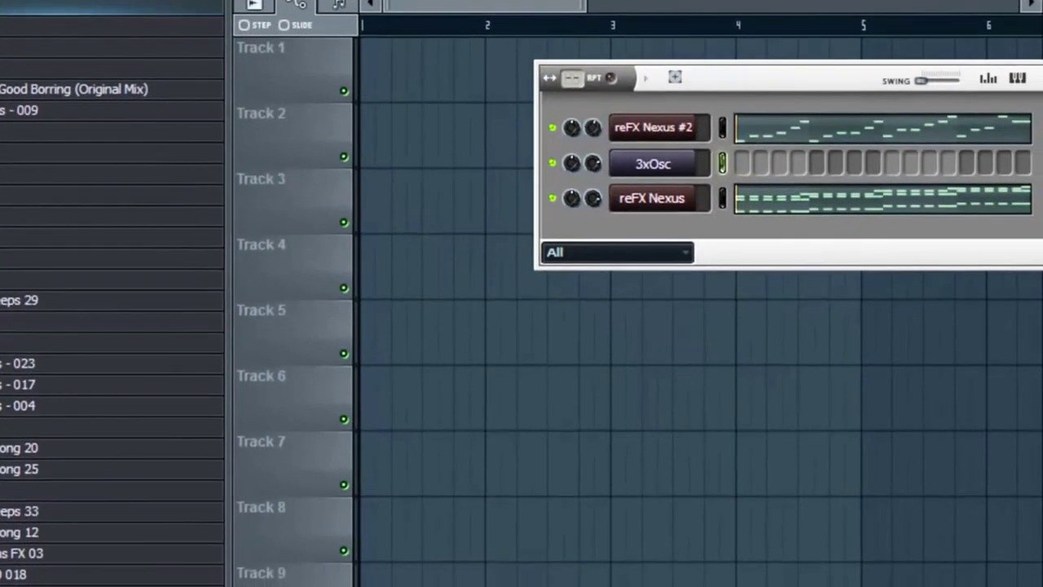
left_click_drag(554, 290, 689, 167)
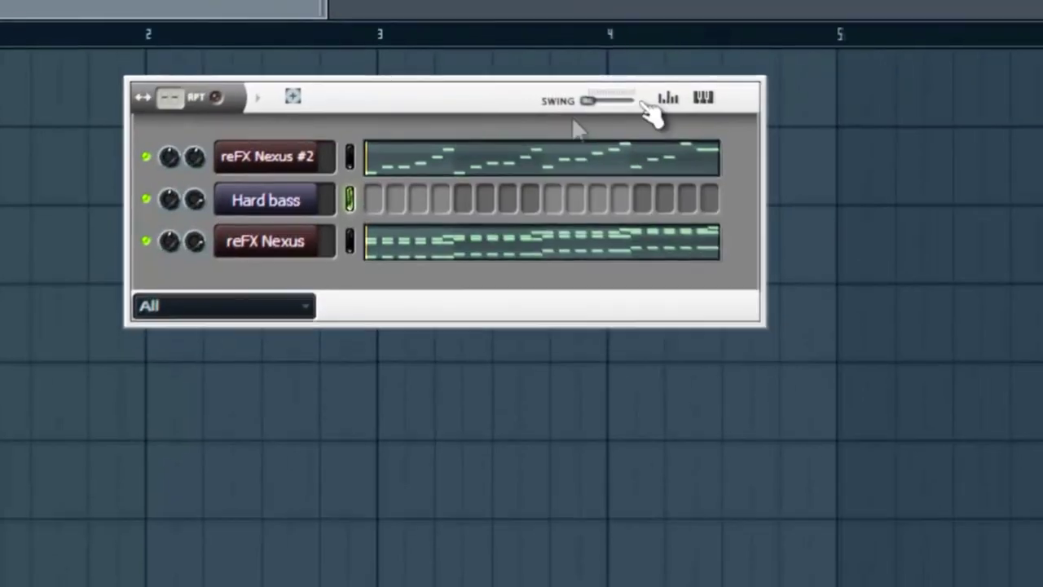
Step: Move the Hard bass channel below the dance piano, paste the copied bass notes into its piano roll and play the pattern
key("alt+Down")
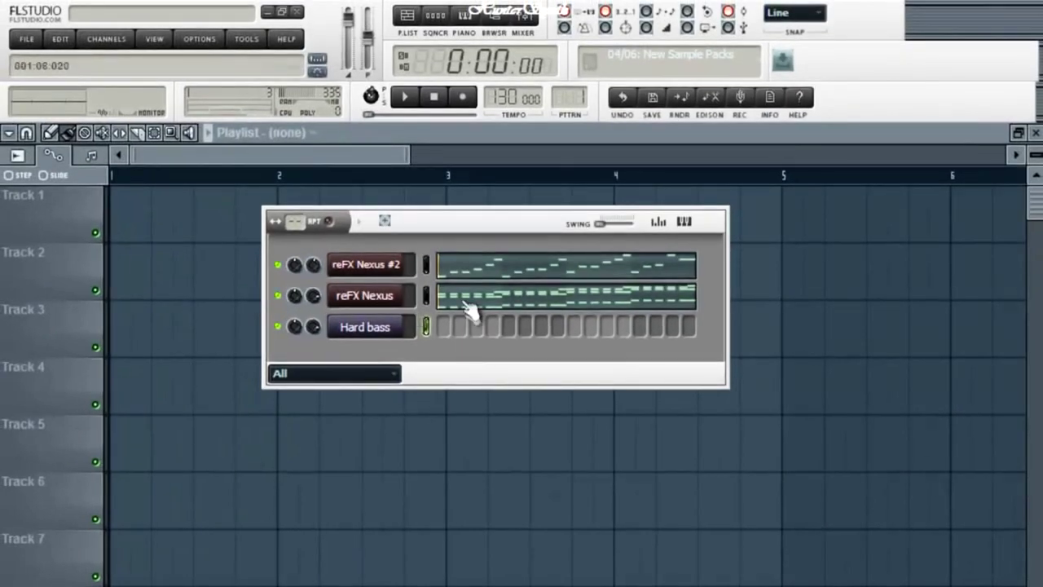
right_click(365, 327)
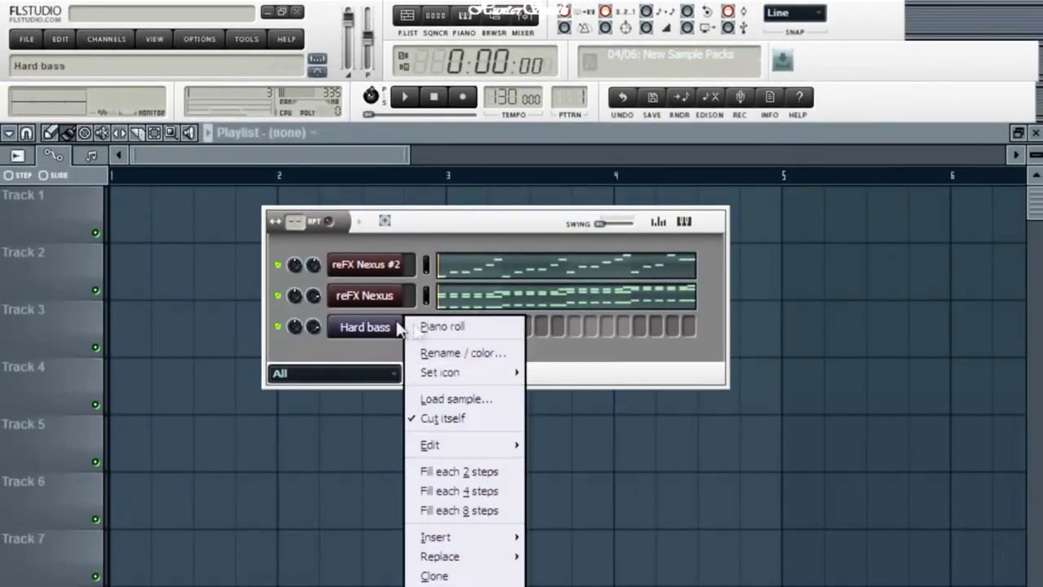
left_click(381, 324)
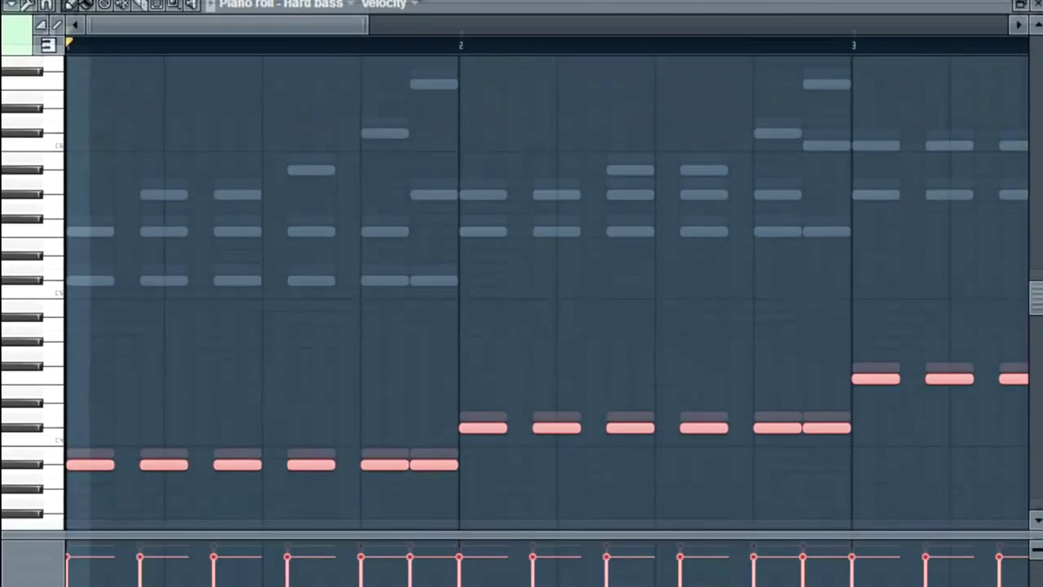
key("space")
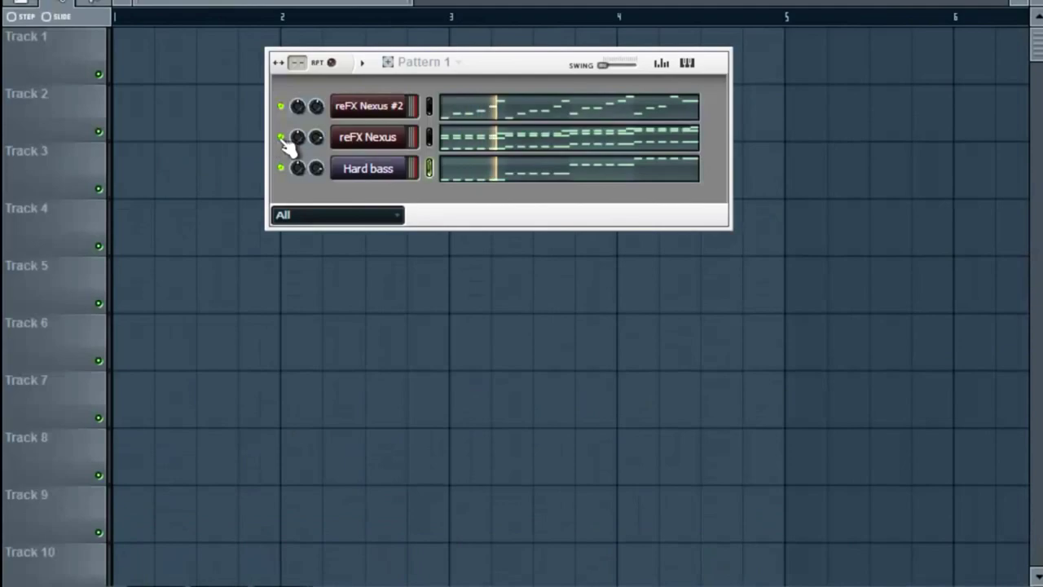
Step: Mute both Nexus channels to hear the bass alone and open the Hard bass channel's miscellaneous settings
left_click(281, 137)
left_click(281, 106)
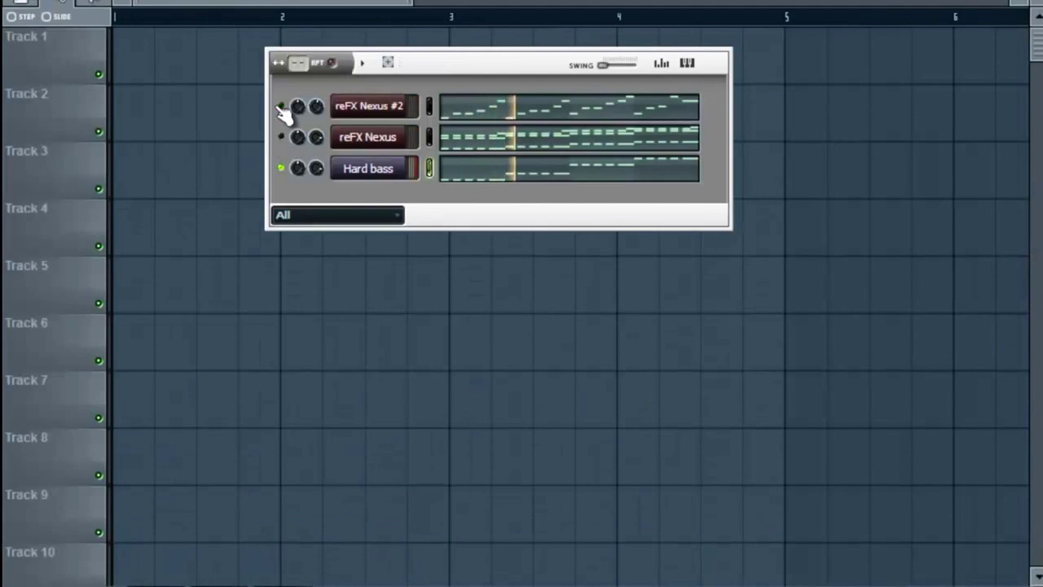
left_click(389, 171)
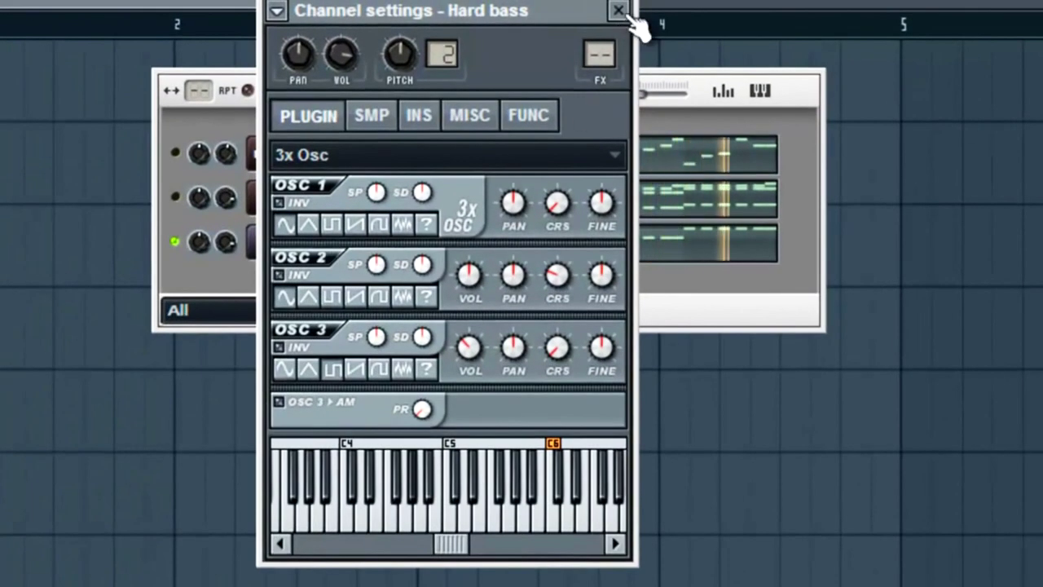
left_click(618, 11)
left_click(314, 245)
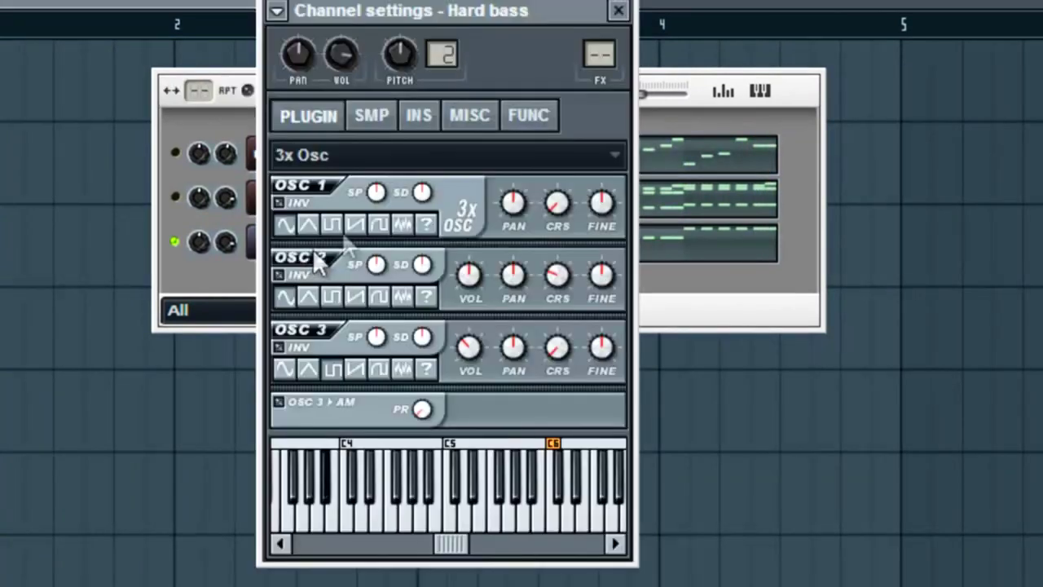
left_click(469, 118)
left_click_drag(392, 217, 383, 249)
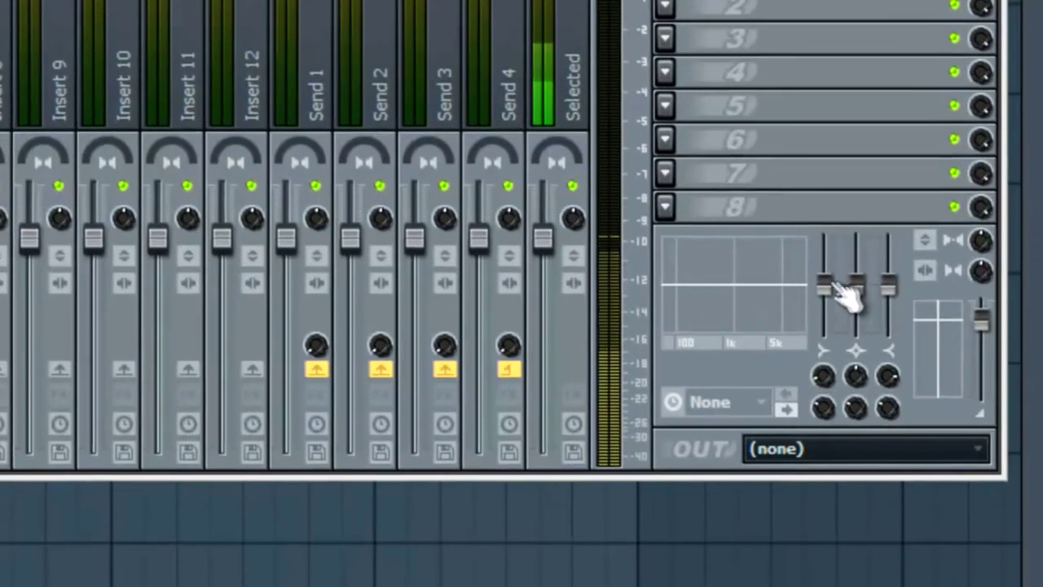
Step: Shape the selected mixer track's equalizer with the low and mid bands slightly boosted and the high band strongly cut
left_click_drag(827, 283, 835, 345)
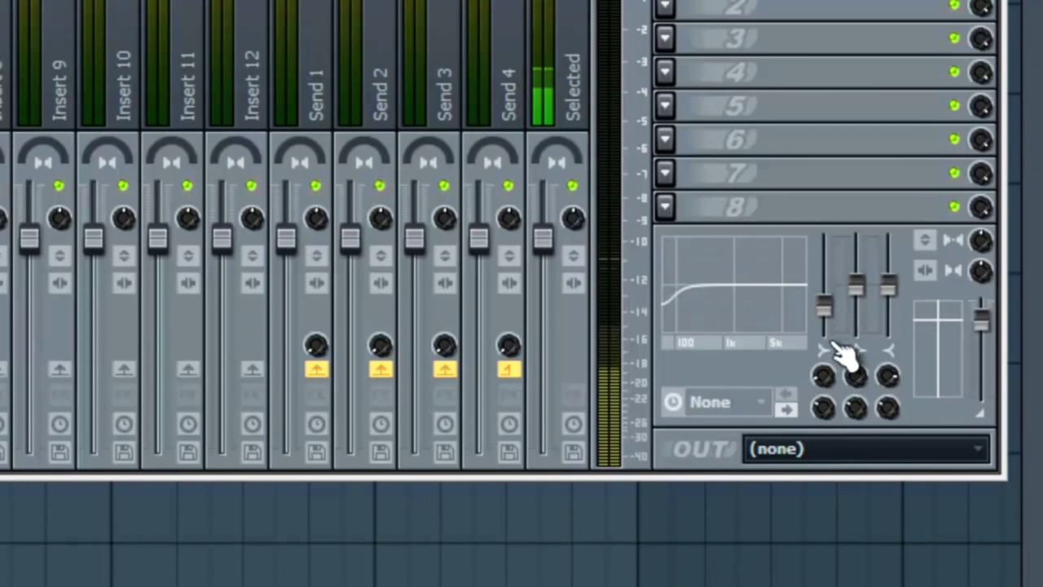
left_click_drag(855, 285, 876, 269)
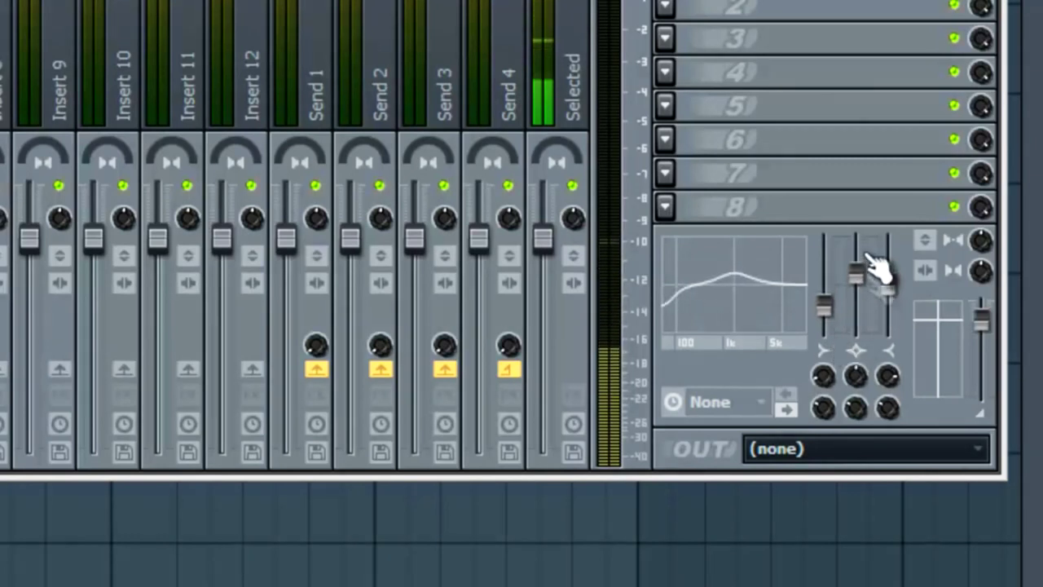
left_click_drag(893, 289, 905, 395)
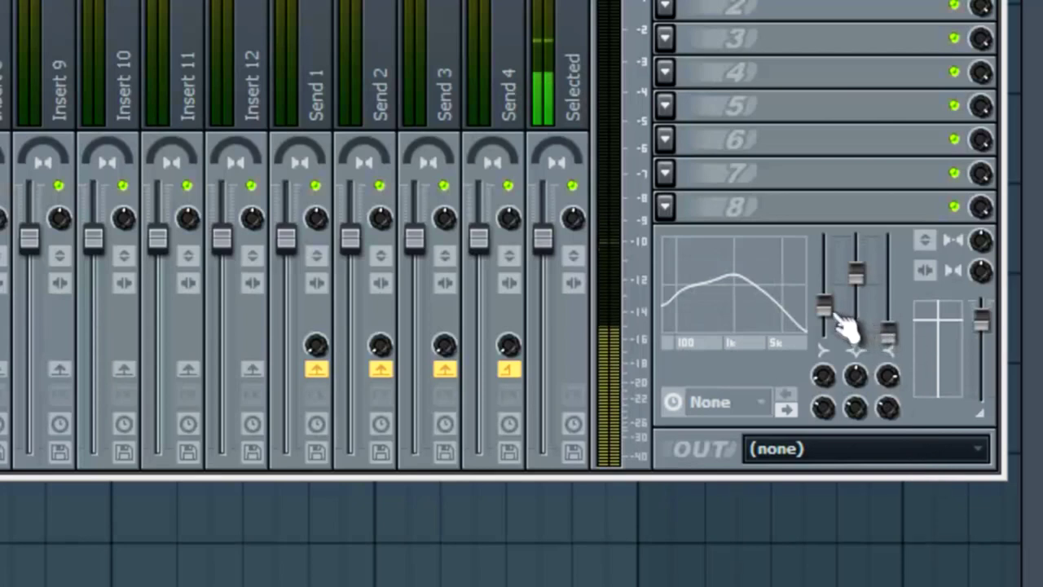
left_click_drag(827, 338, 847, 185)
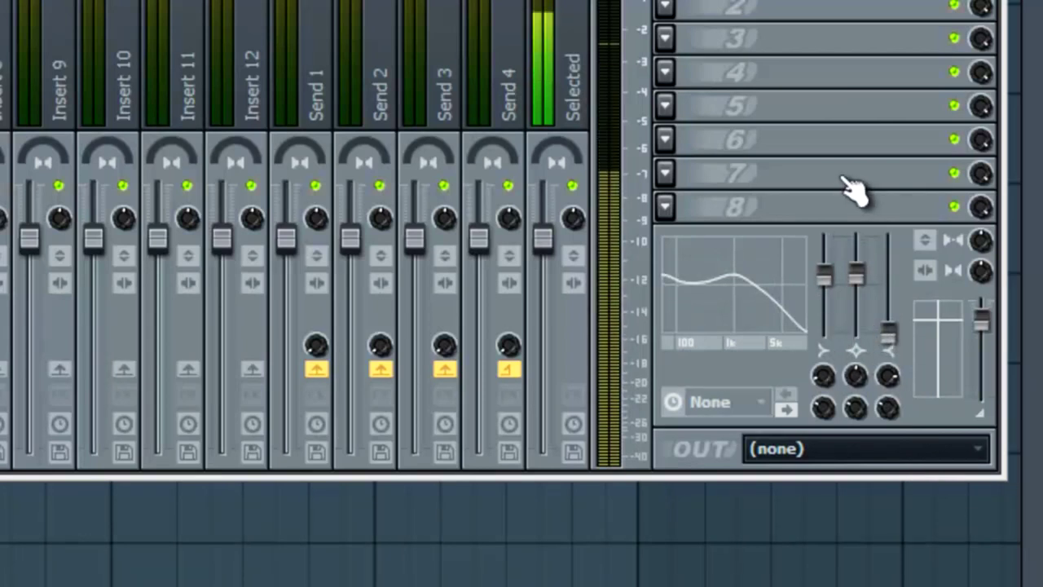
Step: Lower the mid band of the mixer track's equalizer below centre and try other high-band levels, ending with the highs cut
left_click_drag(847, 285, 854, 313)
left_click_drag(887, 405, 896, 424)
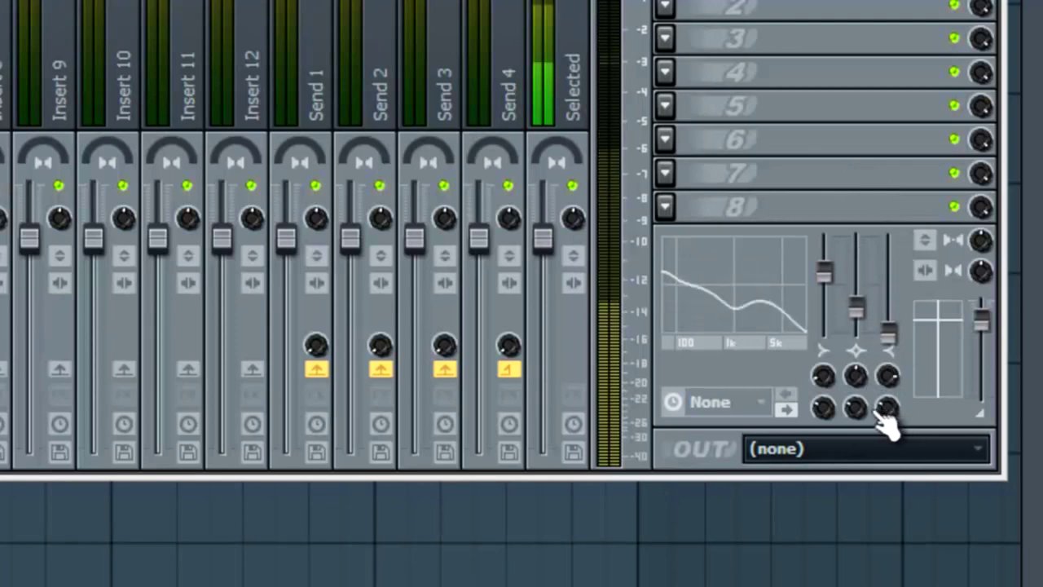
left_click_drag(890, 331, 931, 221)
left_click_drag(929, 91, 929, 342)
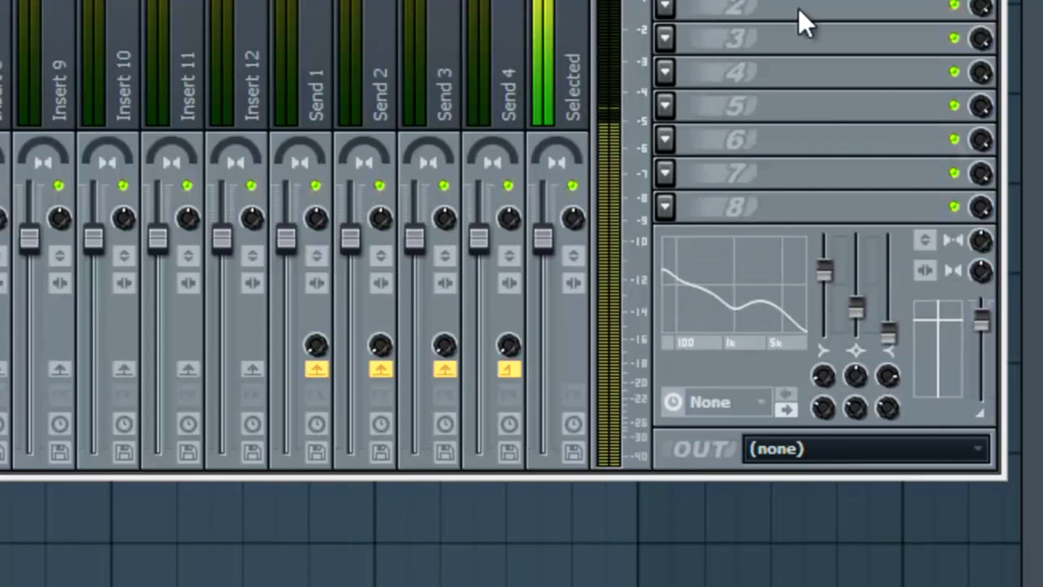
left_click_drag(984, 320, 988, 372)
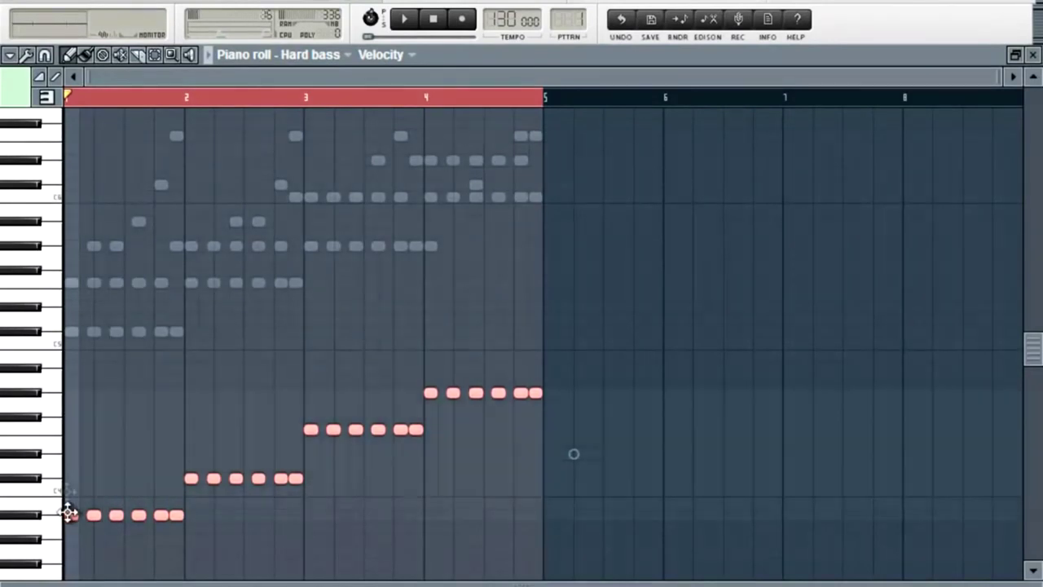
Step: Duplicate all the Hard bass notes one octave higher and play the result
left_click_drag(69, 513, 69, 367)
key("space")
scroll(555, 273, "down", 1)
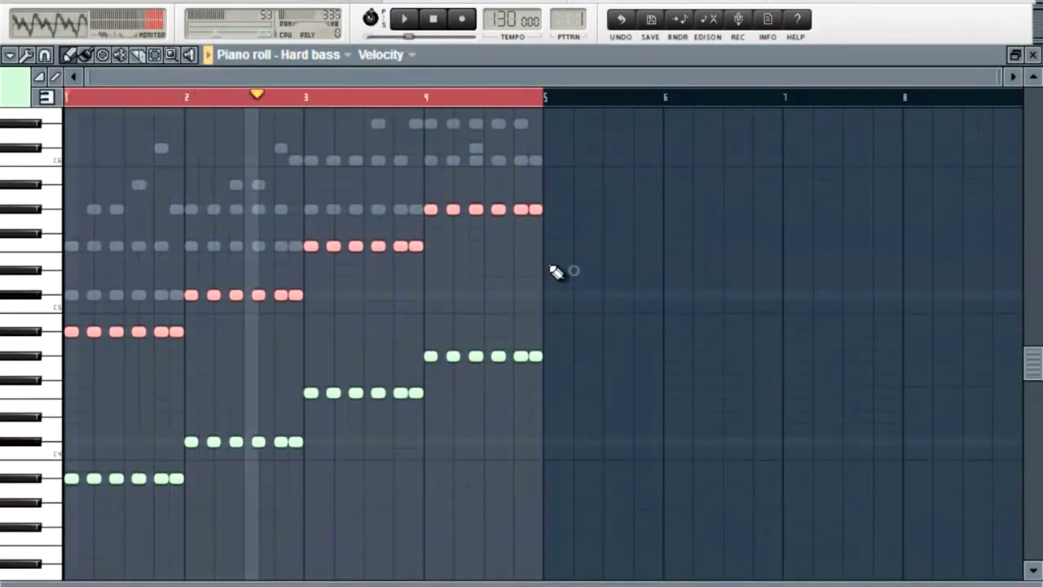
key("space")
Step: Select the lower-octave Hard bass notes and play the line, then clear the selection and close the piano roll
scroll(283, 505, "down", 3)
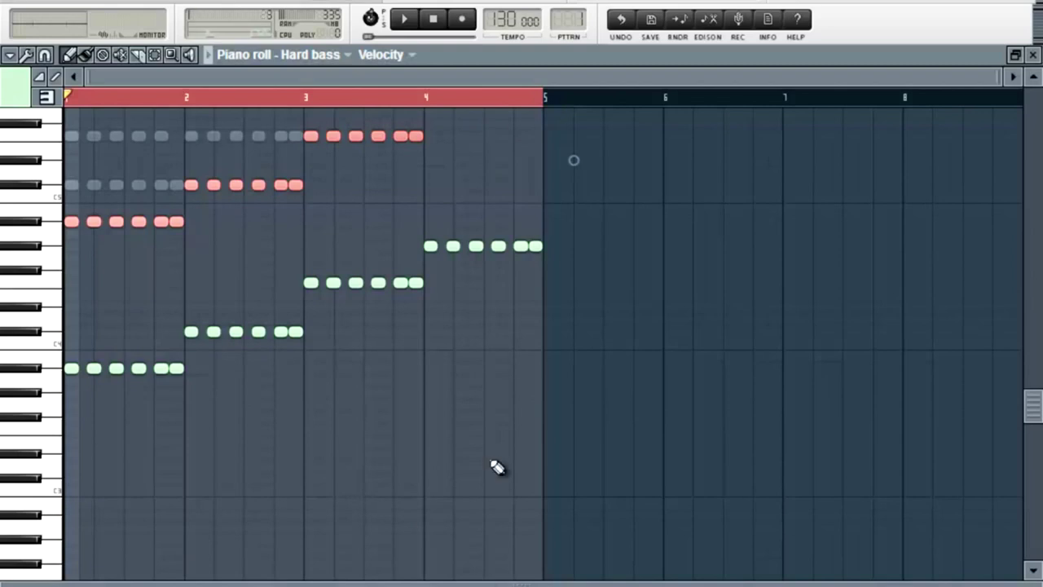
left_click_drag(565, 228, 47, 470)
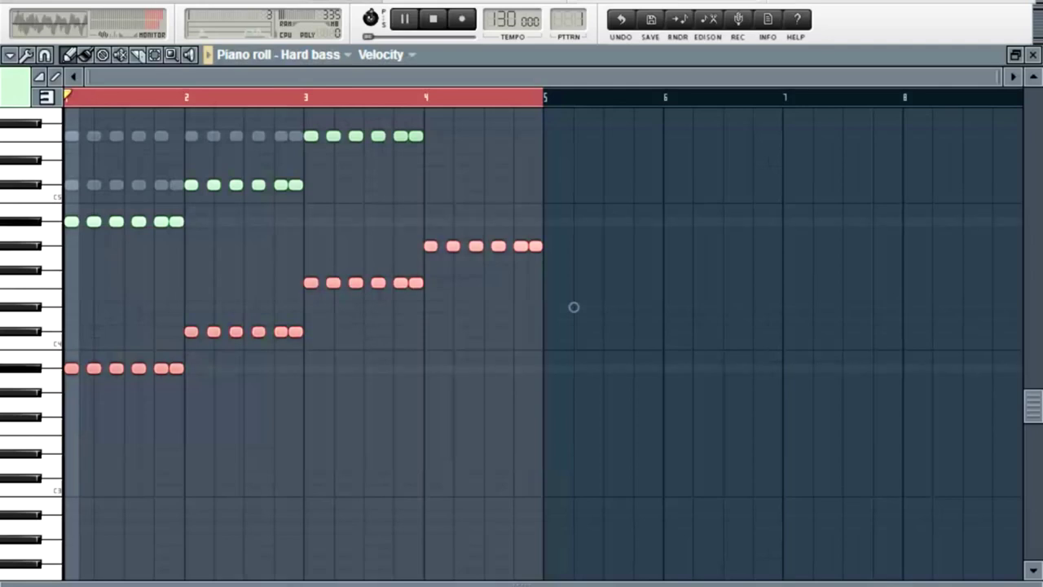
key("space")
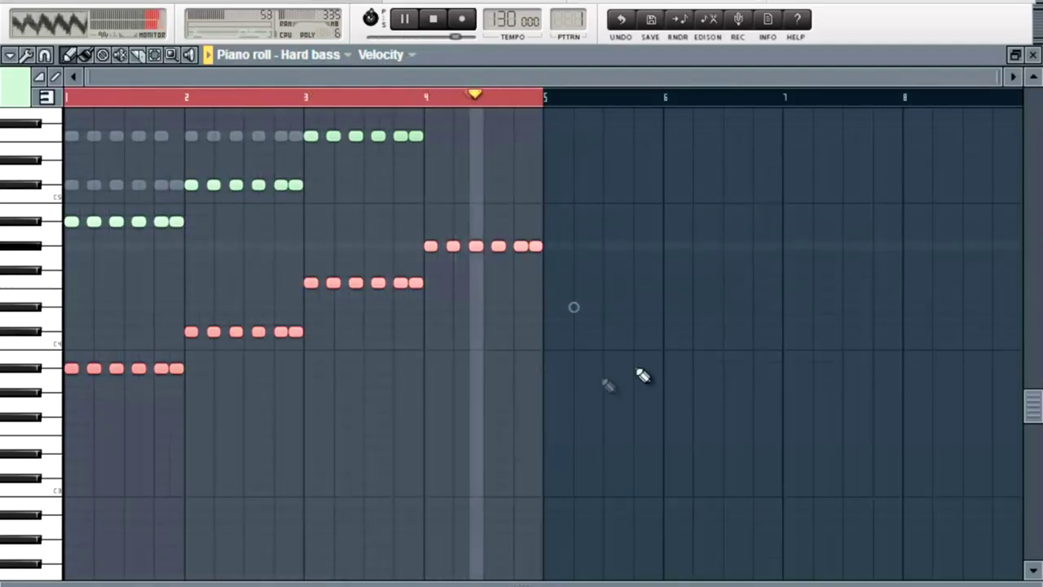
left_click(789, 297, "ctrl")
left_click(1034, 54)
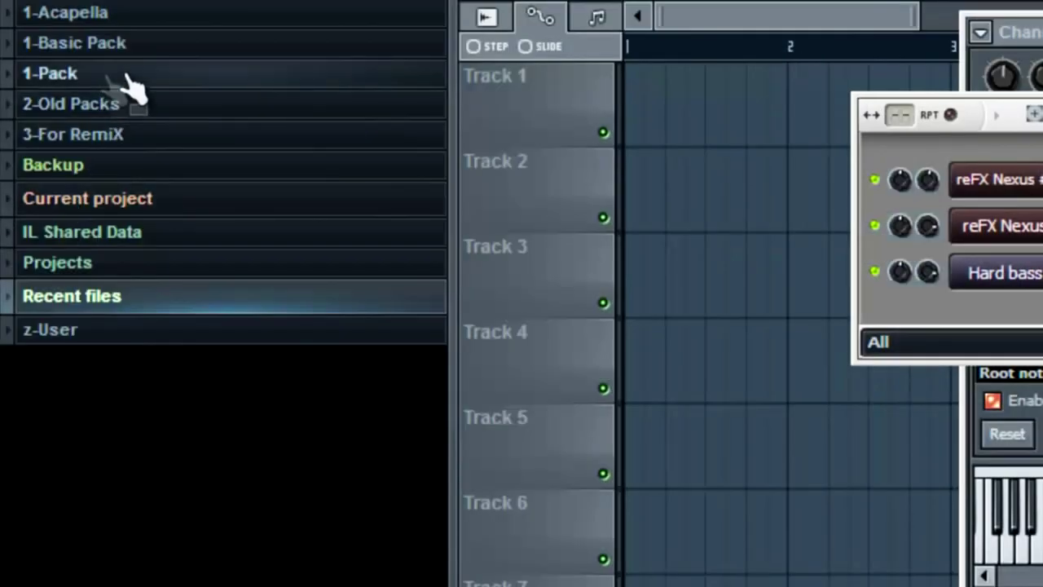
Step: Narrow the sample browser and open the VEH2 Soft Kicks folder inside 1-Pack's second Vengeance Essential pack
left_click_drag(335, 104, 284, 105)
left_click(82, 73)
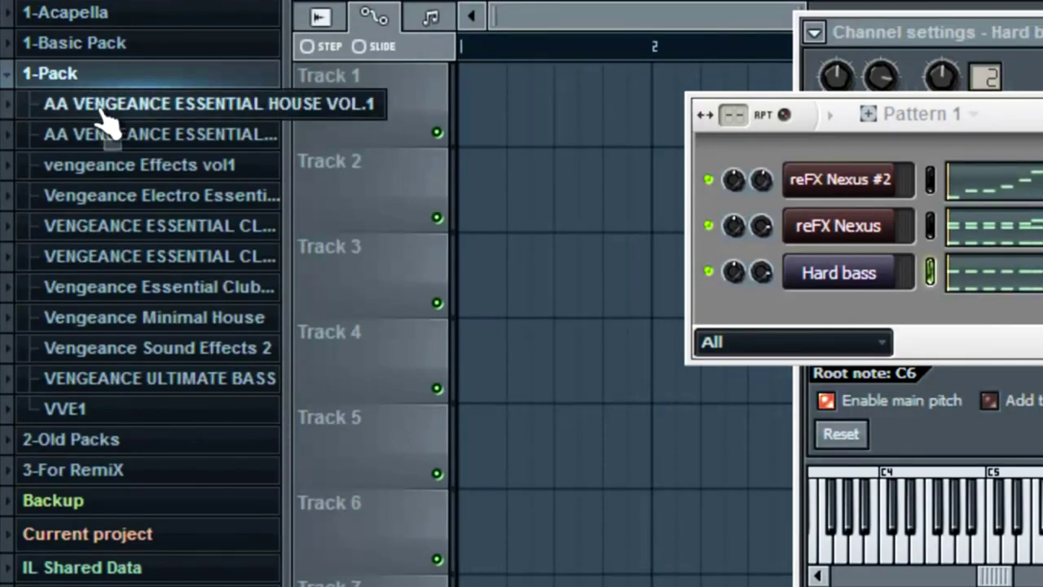
left_click(107, 136)
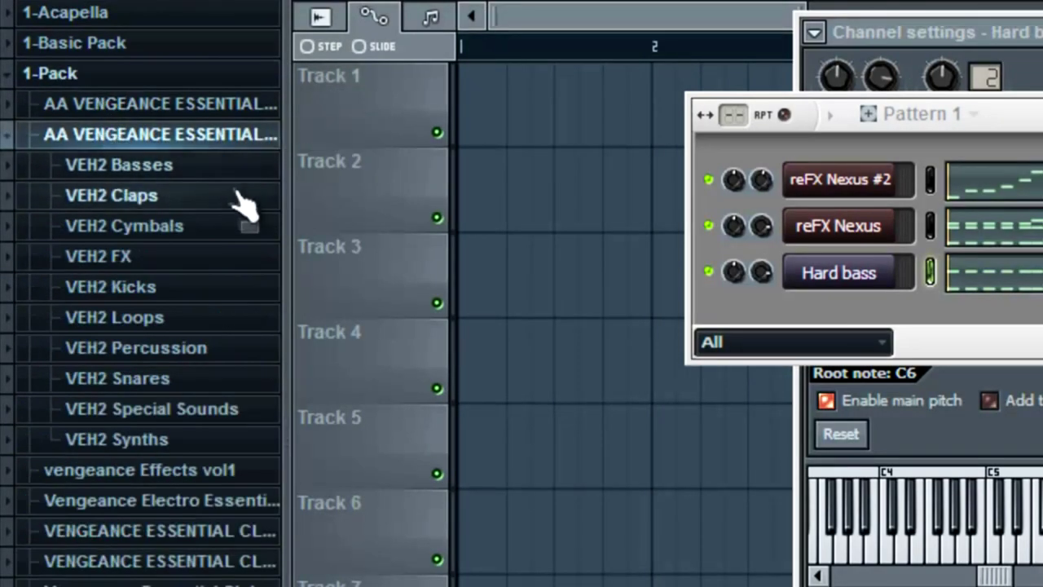
left_click(168, 288)
left_click(174, 378)
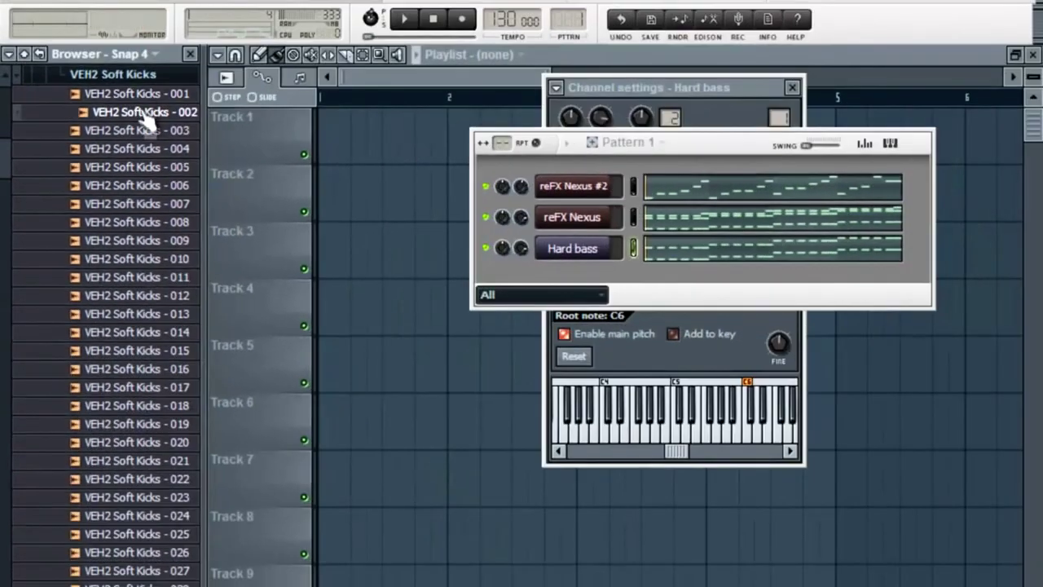
Step: Audition several VEH2 Soft Kicks samples, including 001, 003, 013, 016, 017 and 018
left_click(145, 128)
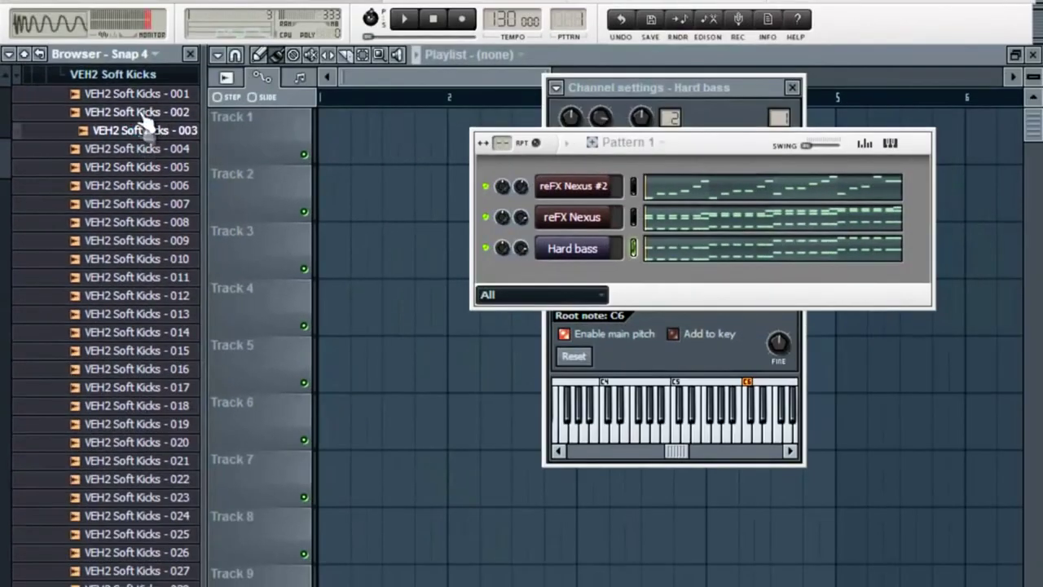
left_click(142, 93)
left_click(147, 313)
left_click(148, 369)
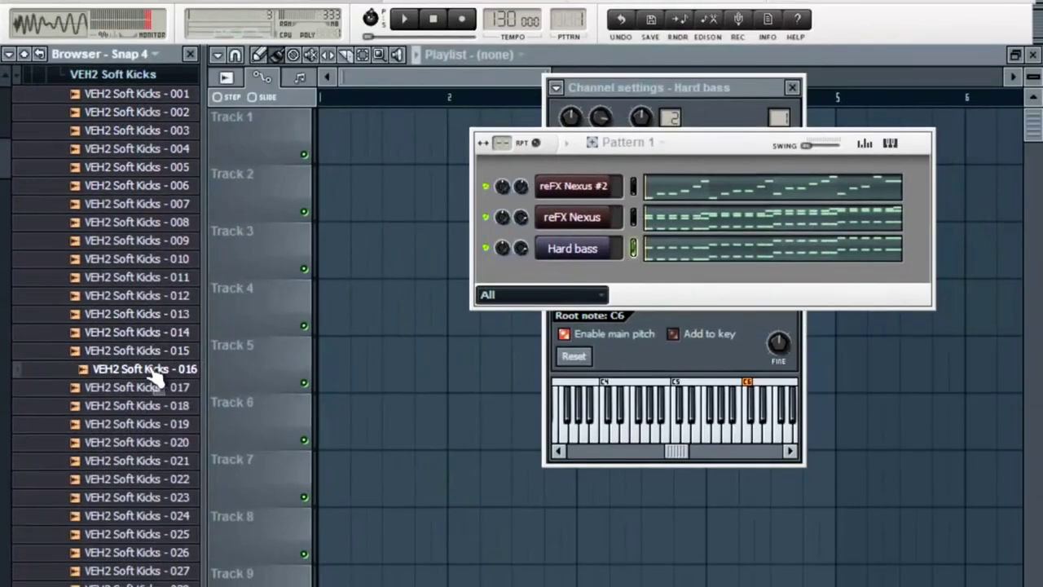
left_click(145, 387)
left_click(130, 408)
mouse_move(128, 410)
left_mouse_down()
mouse_move(473, 331)
mouse_move(114, 381)
mouse_move(123, 419)
left_mouse_up()
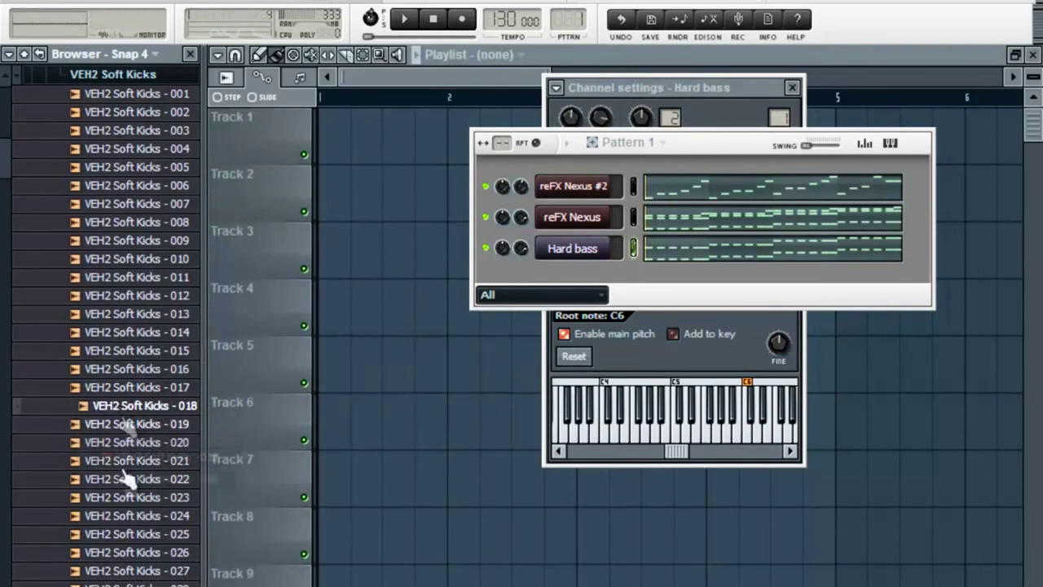
Step: Switch to the VEH2 Hard Kicks folder and audition several of its samples, including 006
scroll(138, 407, "up", 5)
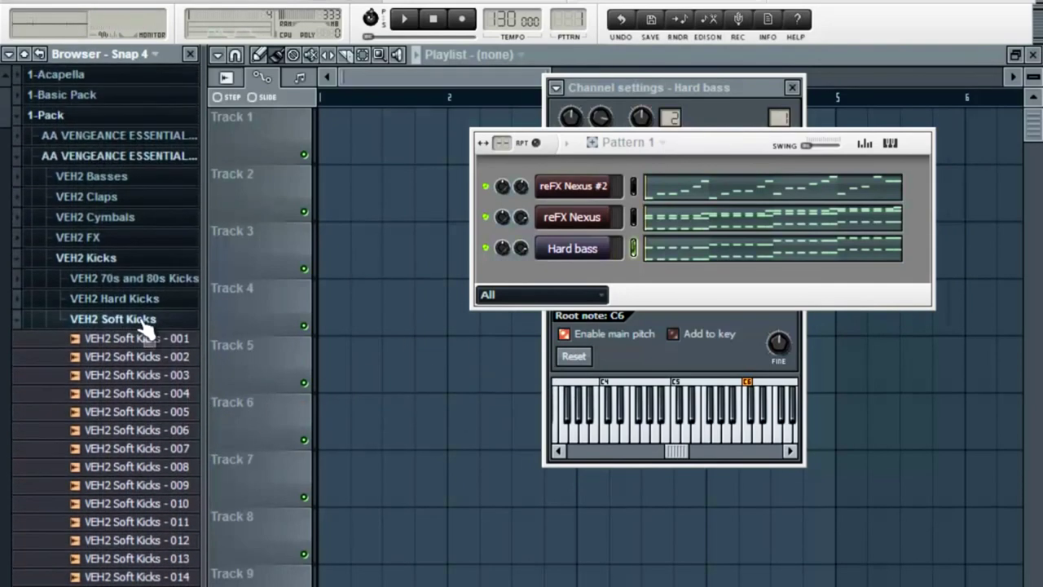
left_click(143, 320)
left_click(144, 302)
left_click(145, 333)
left_click(141, 222)
left_click(140, 188)
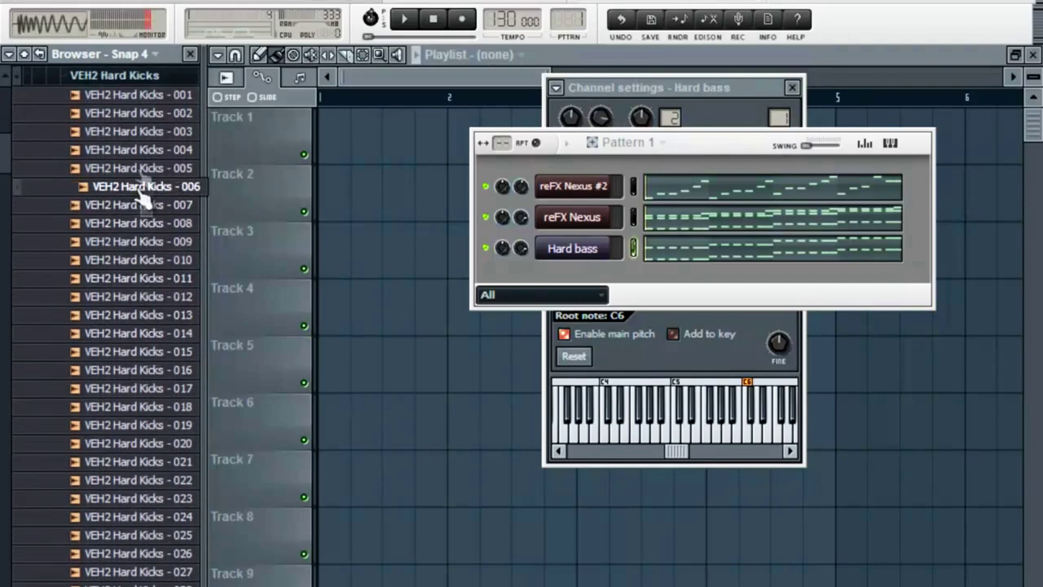
Step: Collapse the VEH2 pack and open the VMH1 Bassdrums folder in Vengeance Minimal House
scroll(145, 118, "up", 3)
left_click(144, 239)
left_click(134, 201)
left_click(130, 99)
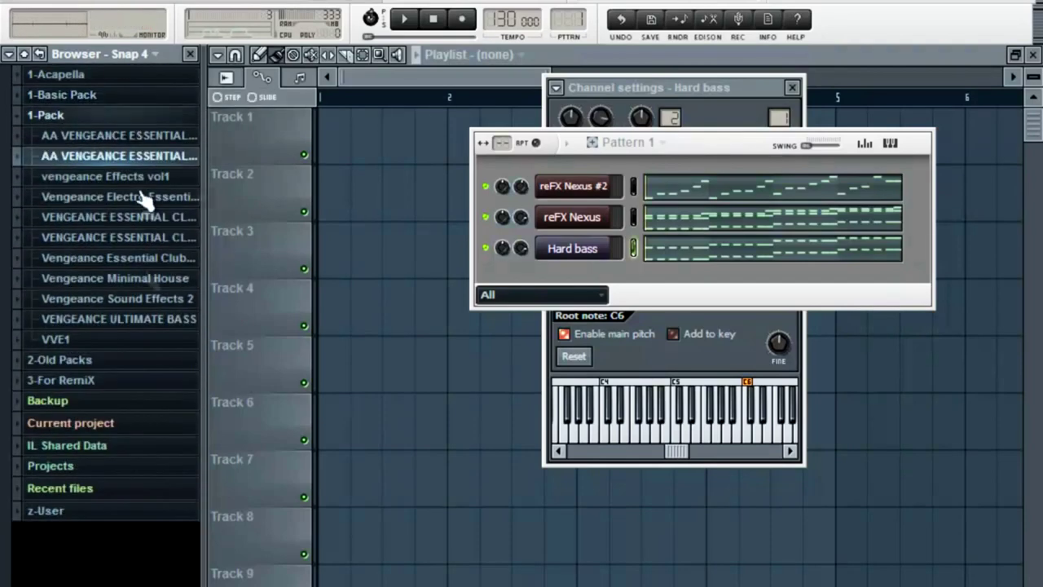
left_click(155, 278)
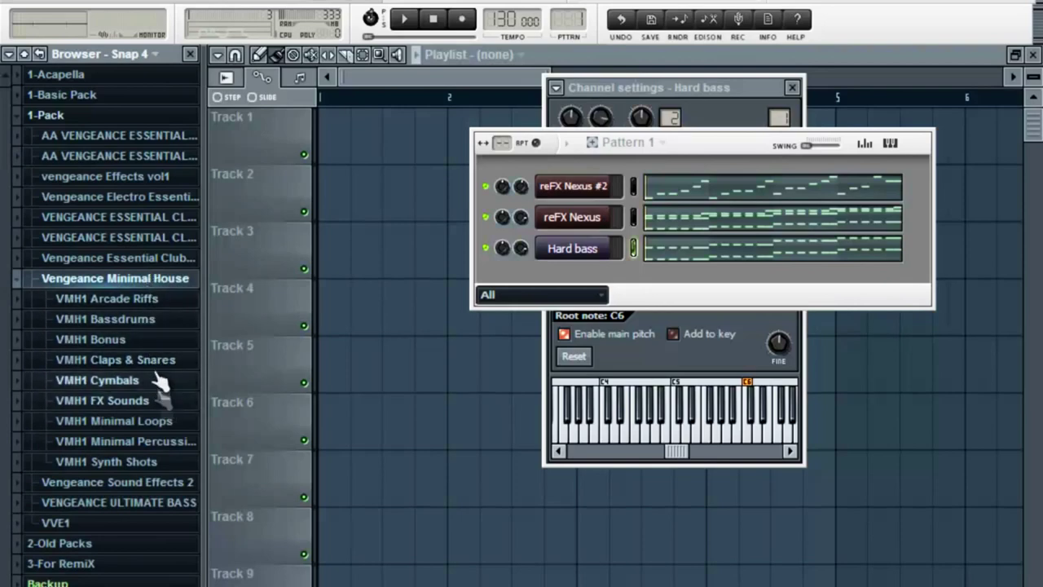
left_click(145, 322)
Step: Audition a range of VMH1 Bassdrums samples between 006 and 047 to compare kick sounds
left_click(145, 330)
left_click(145, 277)
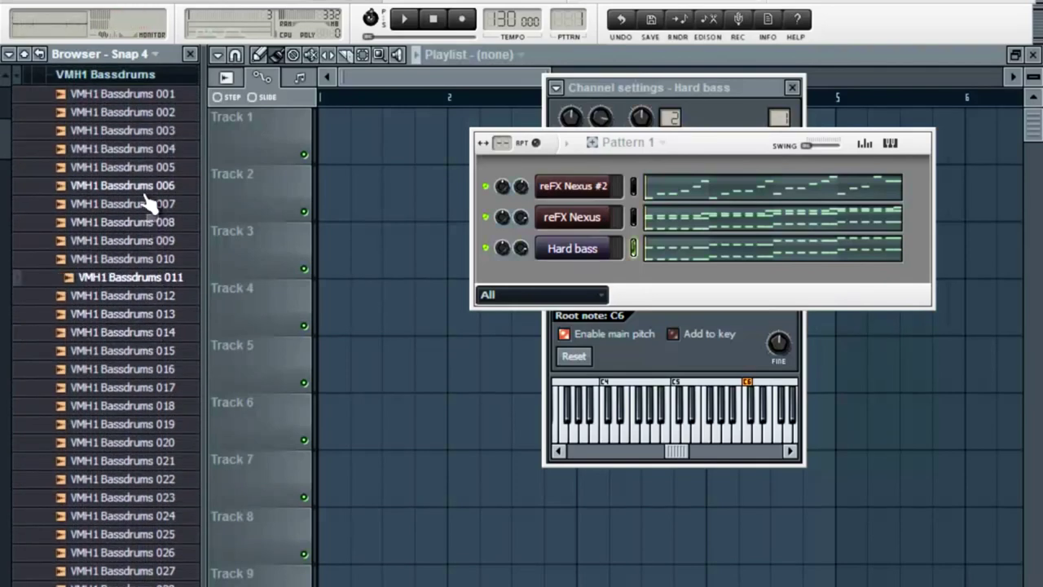
left_click(143, 186)
left_click(151, 221)
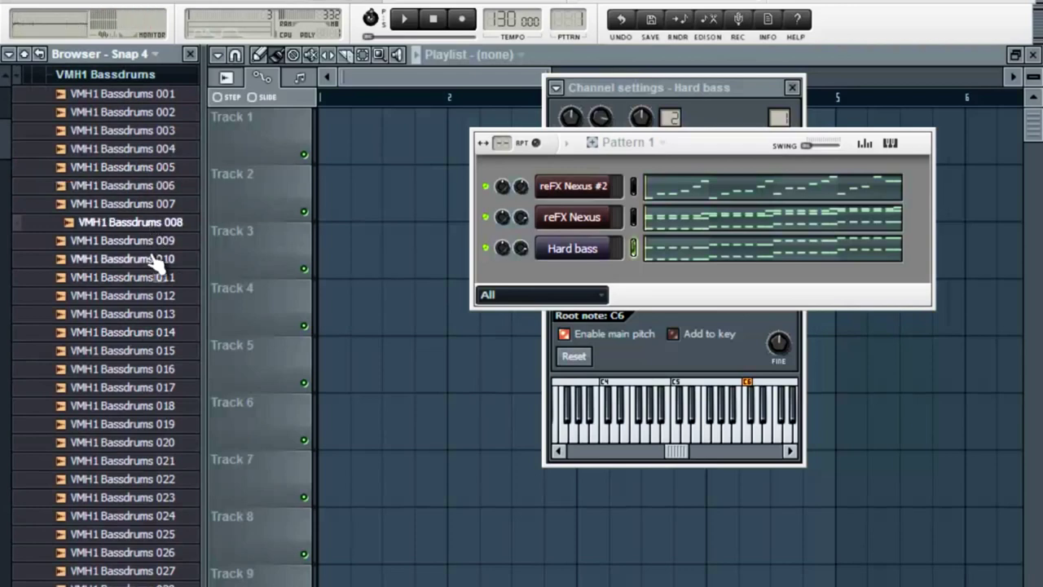
left_click(151, 351)
left_click(151, 332)
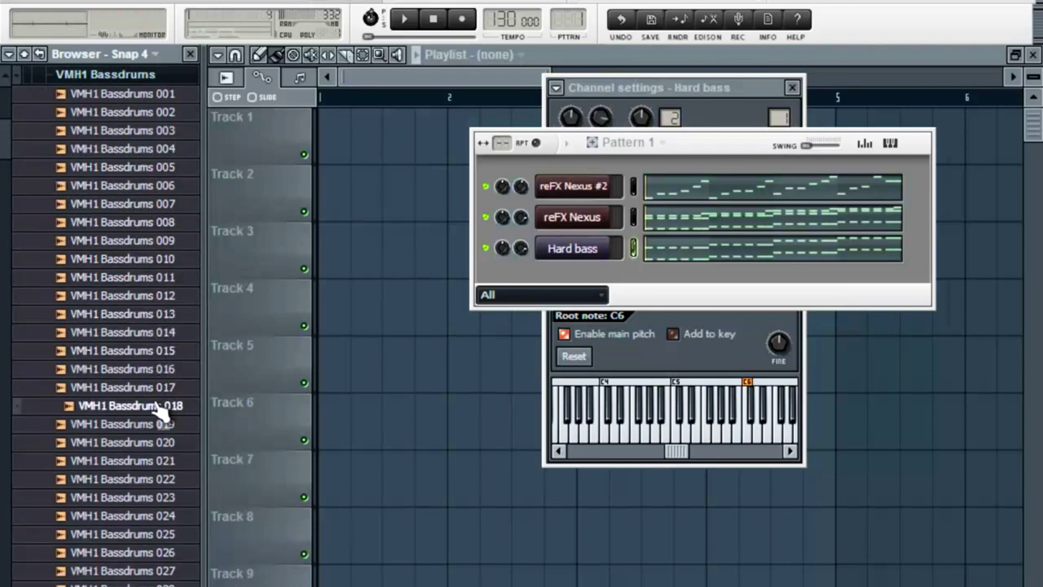
left_click(159, 461)
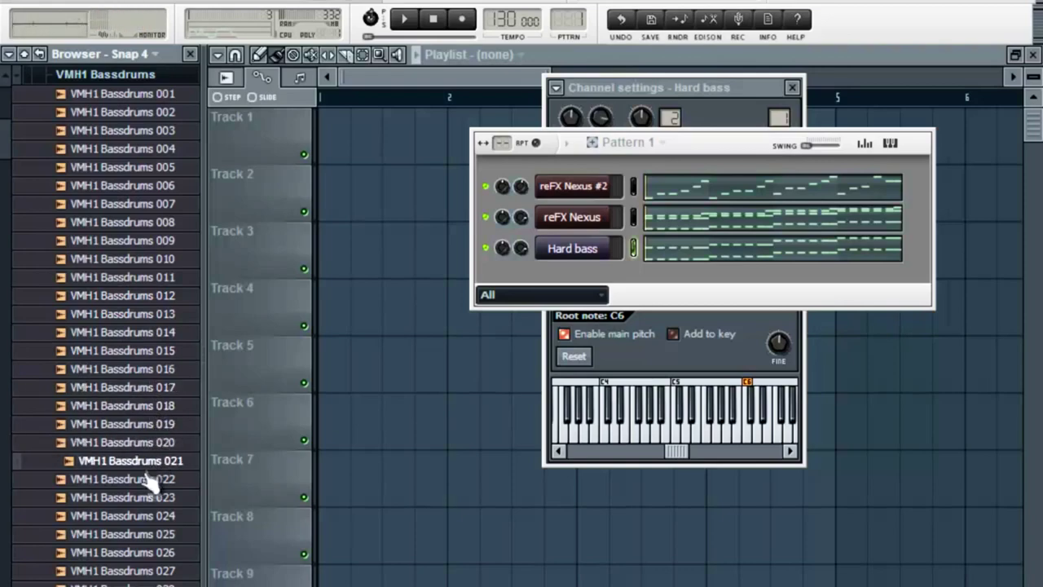
scroll(159, 448, "down", 10)
left_click(163, 391)
left_click(155, 353)
left_click(149, 335)
left_click(146, 317)
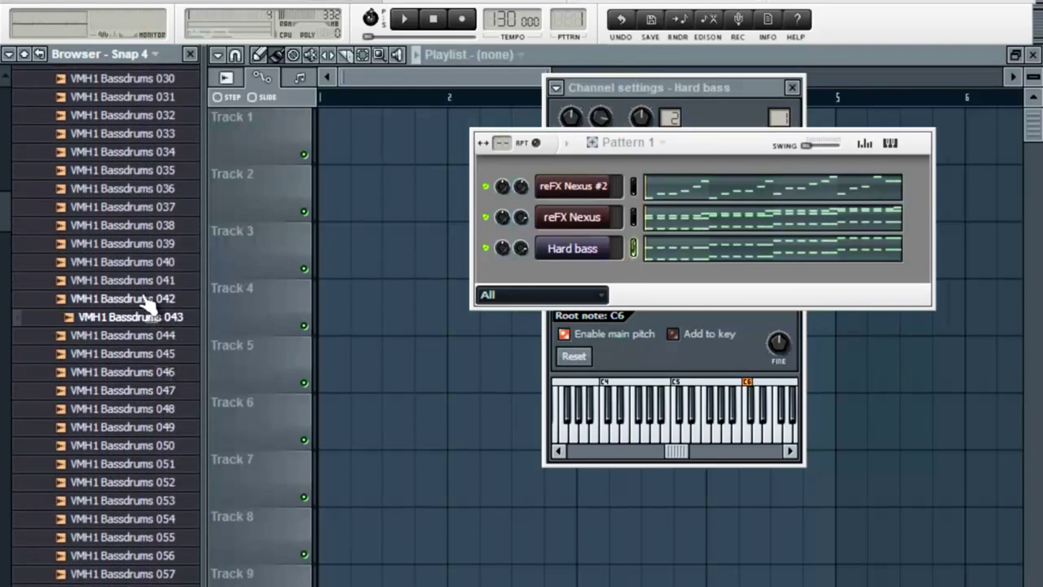
left_click(149, 262)
left_click(145, 226)
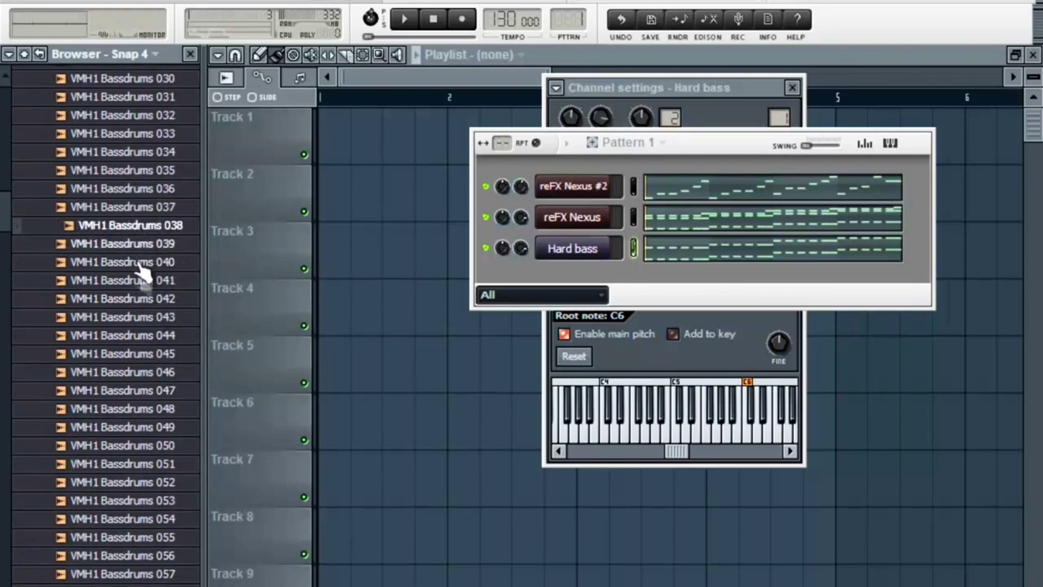
Step: Add VMH1 Bassdrums 040 as a new channel in the step sequencer and normalize its sample
left_click_drag(131, 262, 570, 273)
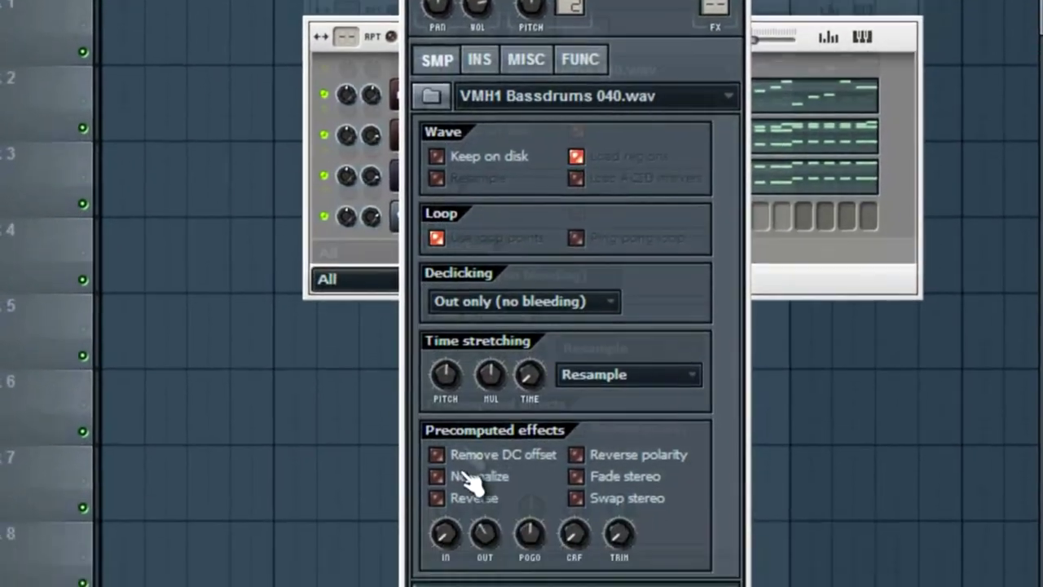
left_click(433, 564)
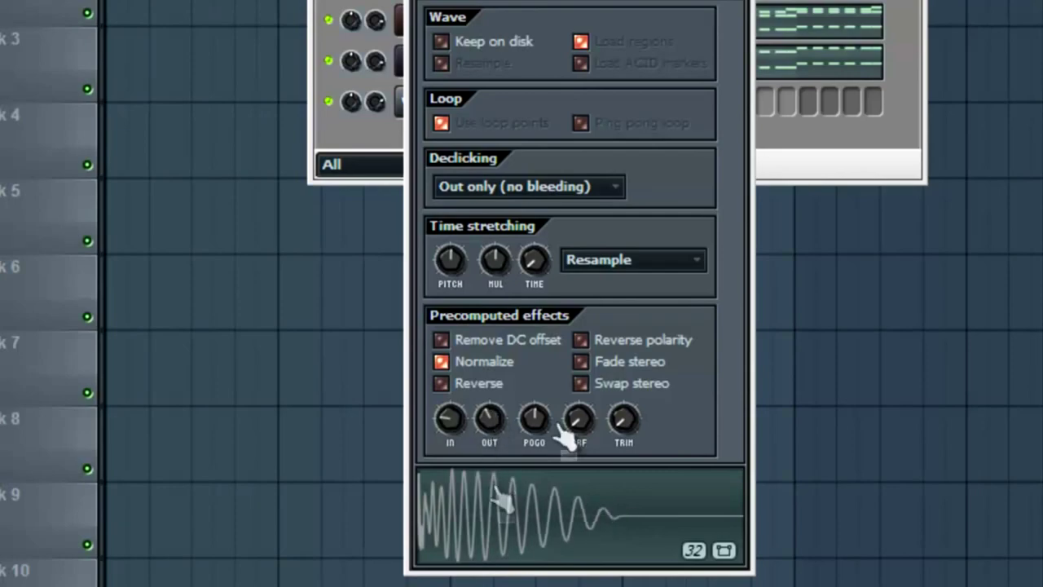
Step: Fill every fourth step of the VMH1 Bassdrums channel and turn on step repeat for the pattern
left_click(809, 155)
right_click(440, 104)
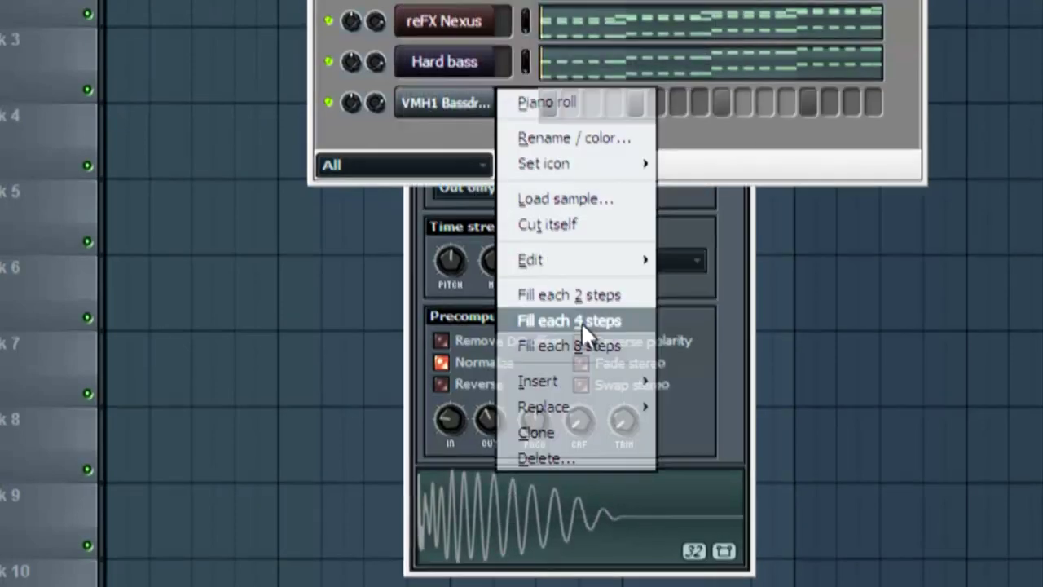
left_click(575, 318)
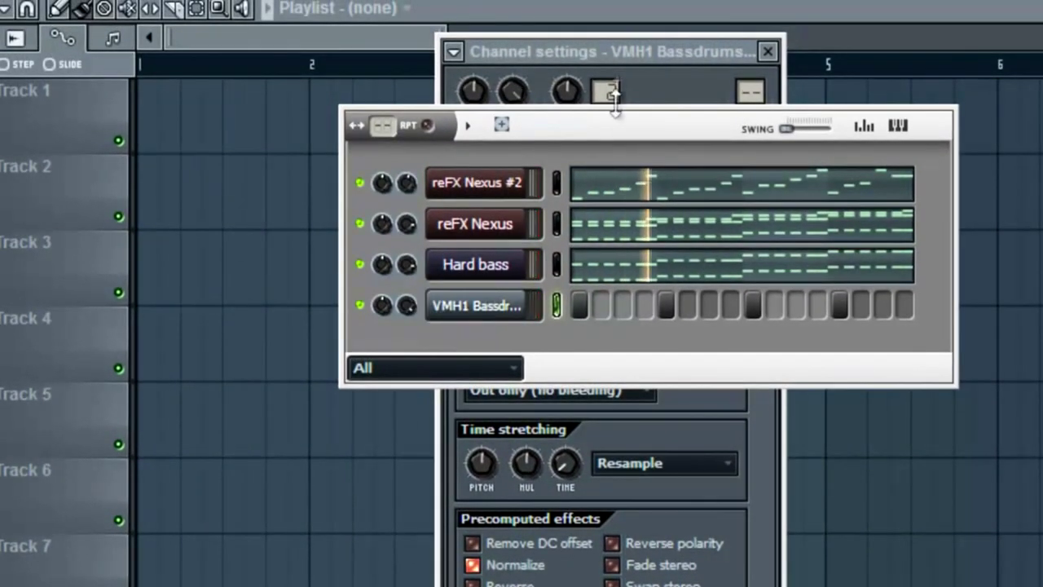
left_click(621, 54)
left_click(467, 137)
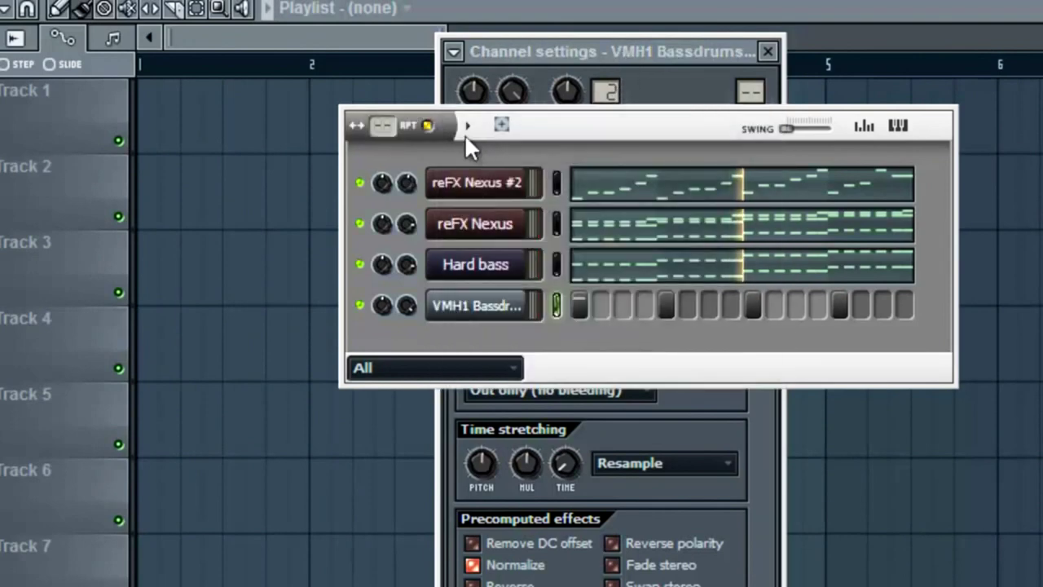
Step: Open the VMH1 Bassdrums channel's miscellaneous settings and bring the step sequencer back to the front
left_click(640, 56)
left_click(563, 148)
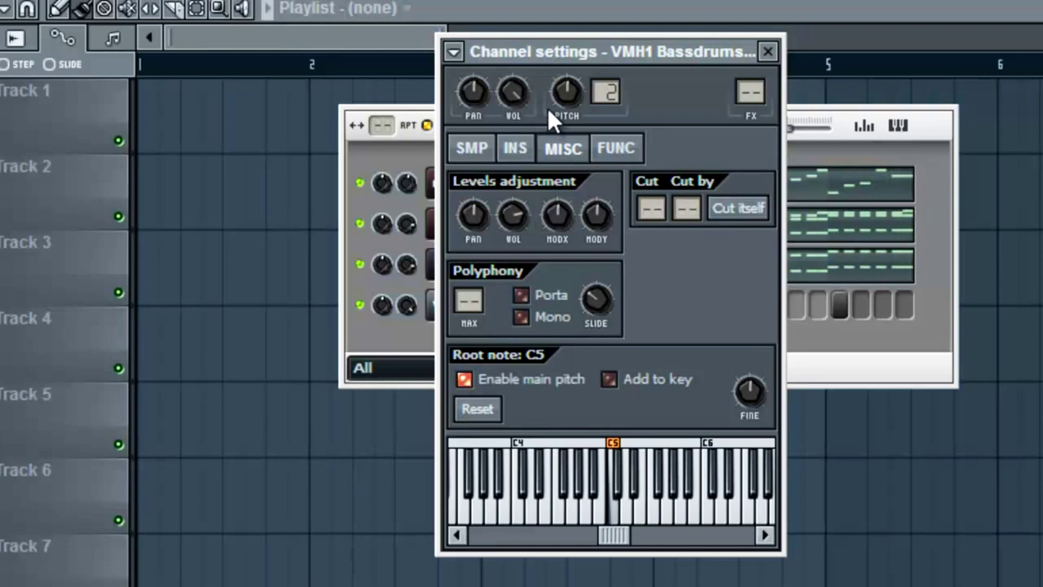
left_click(944, 141)
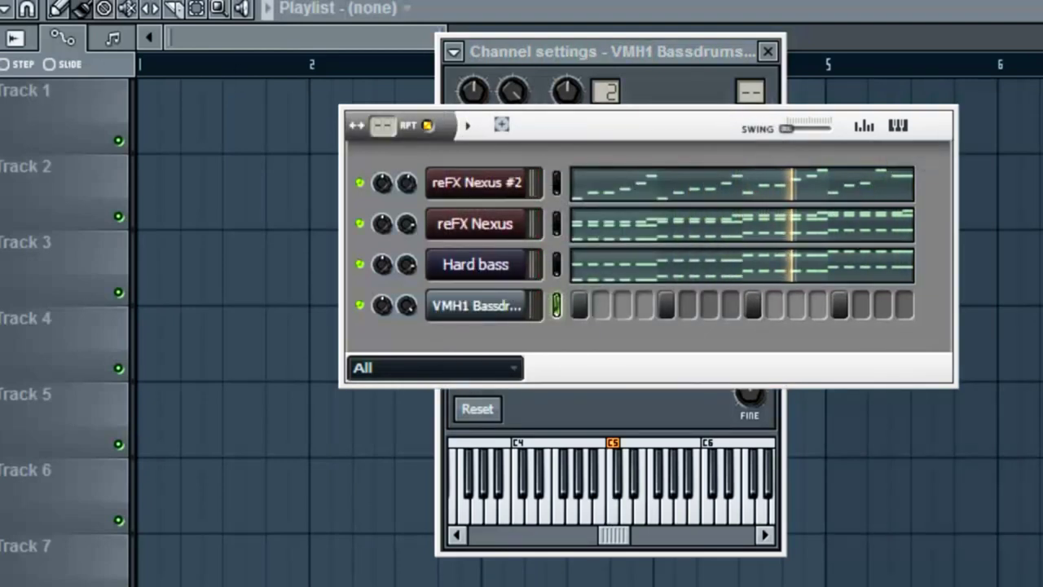
Step: Switch the playlist to pattern clips with Pattern 1 selected
key("F4")
key("Left")
key("Left")
key("Left")
key("Left")
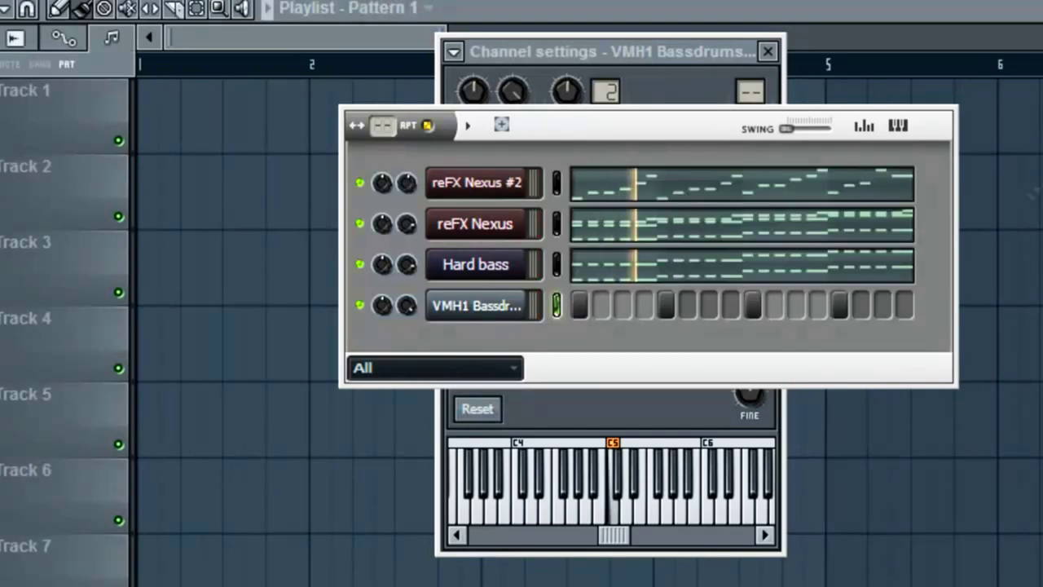
Step: Arrange the step sequencer and channel settings windows side by side and solo the reFX Nexus channel
left_click_drag(617, 128, 568, 144)
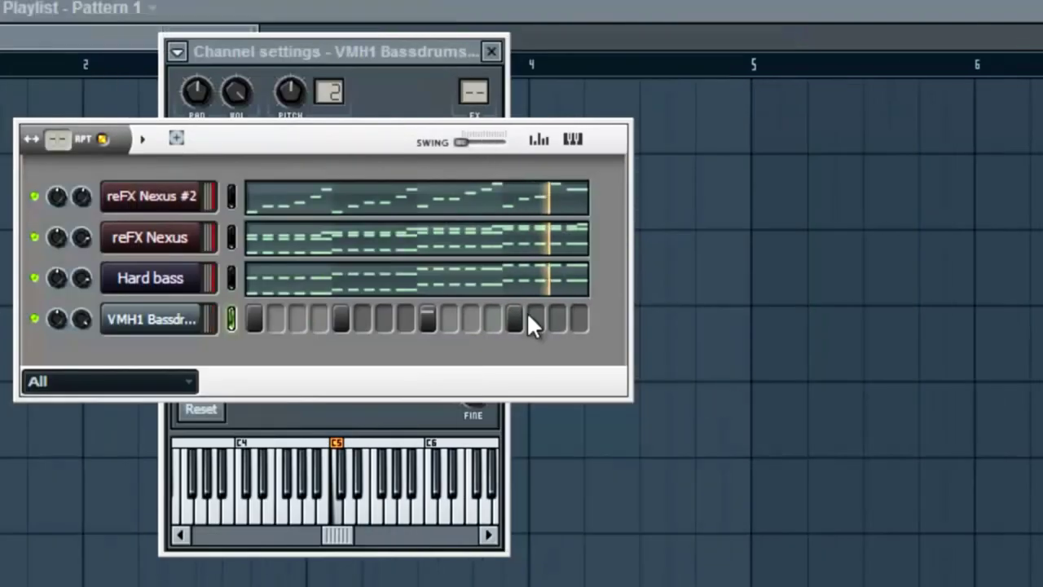
left_click_drag(352, 47, 835, 90)
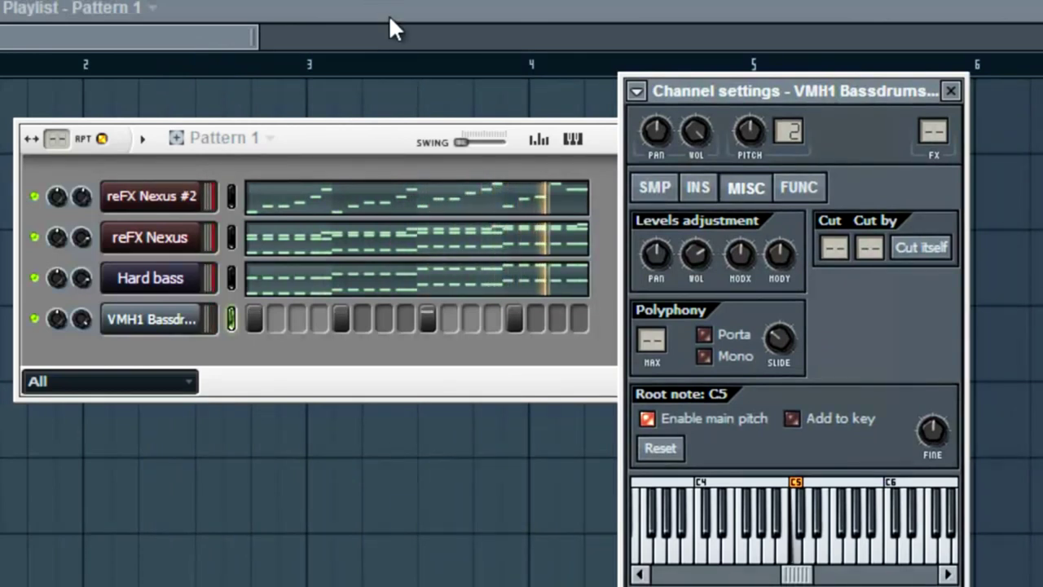
left_click(189, 246)
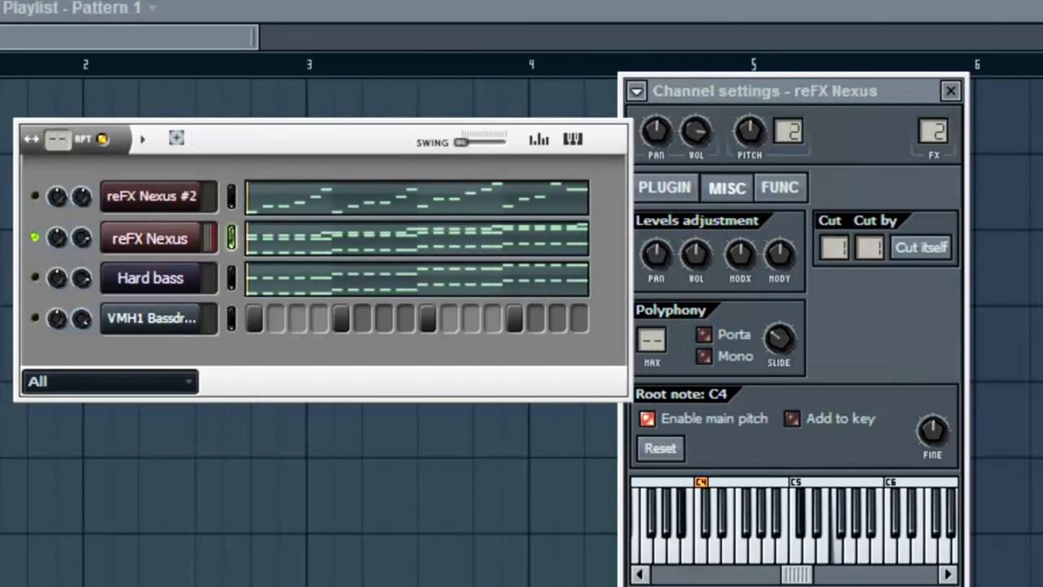
Step: Slightly boost the low, mid and high bands of mixer Insert 2's equalizer and close the mixer
key("F9")
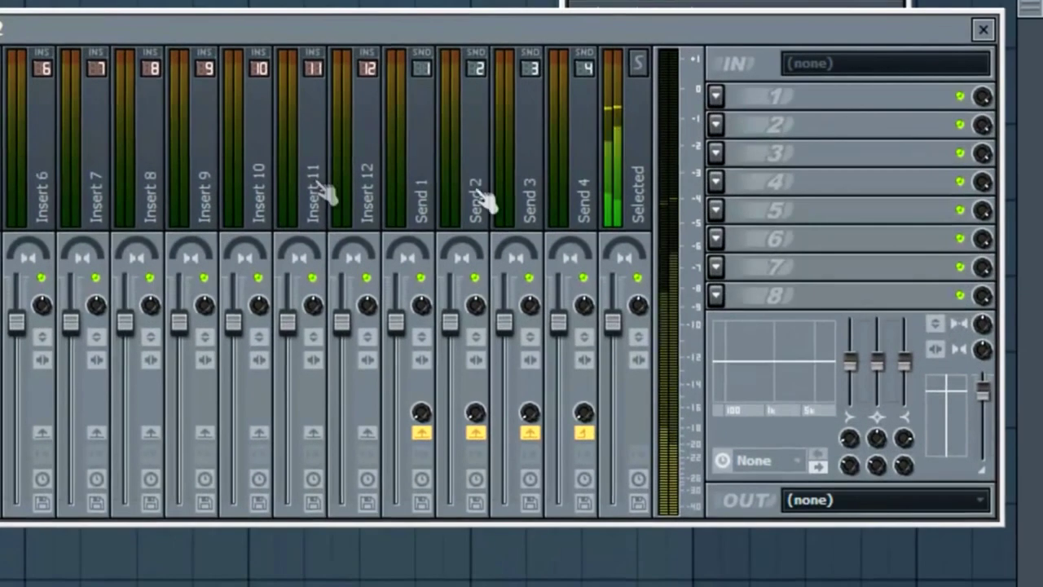
left_click_drag(904, 365, 879, 318)
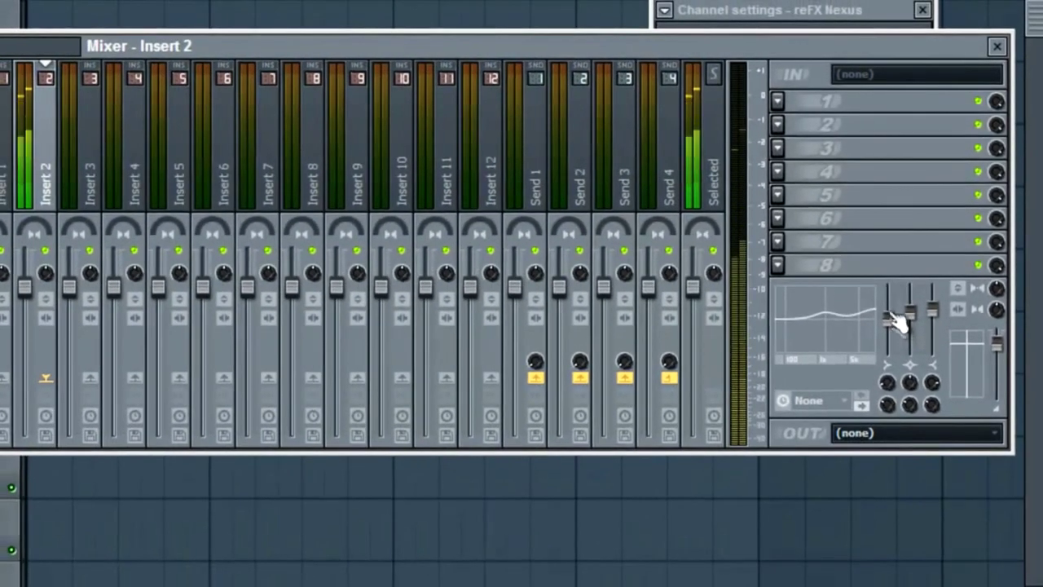
left_click_drag(890, 320, 893, 306)
left_click(1021, 503)
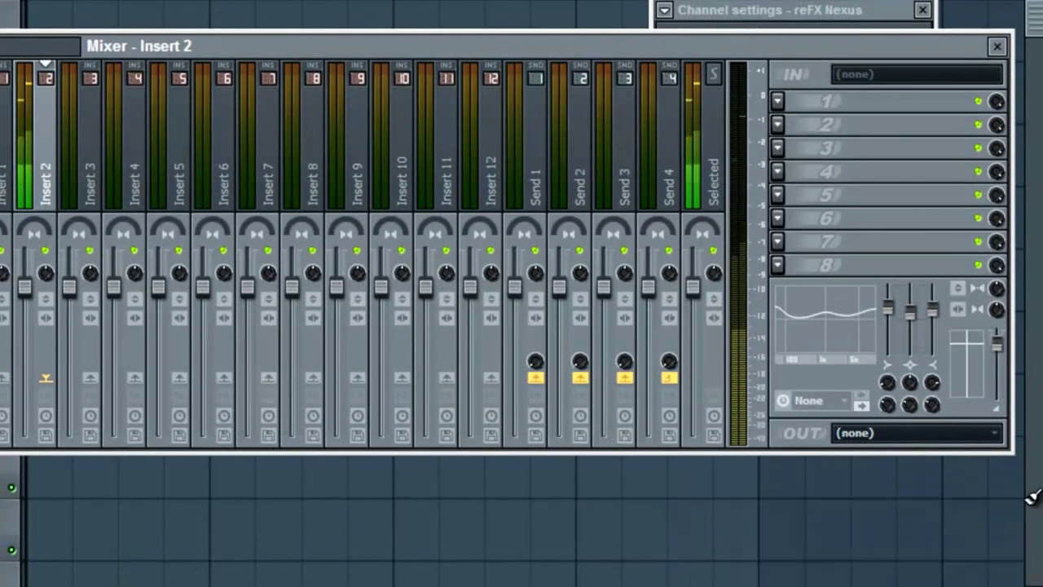
left_click(996, 46)
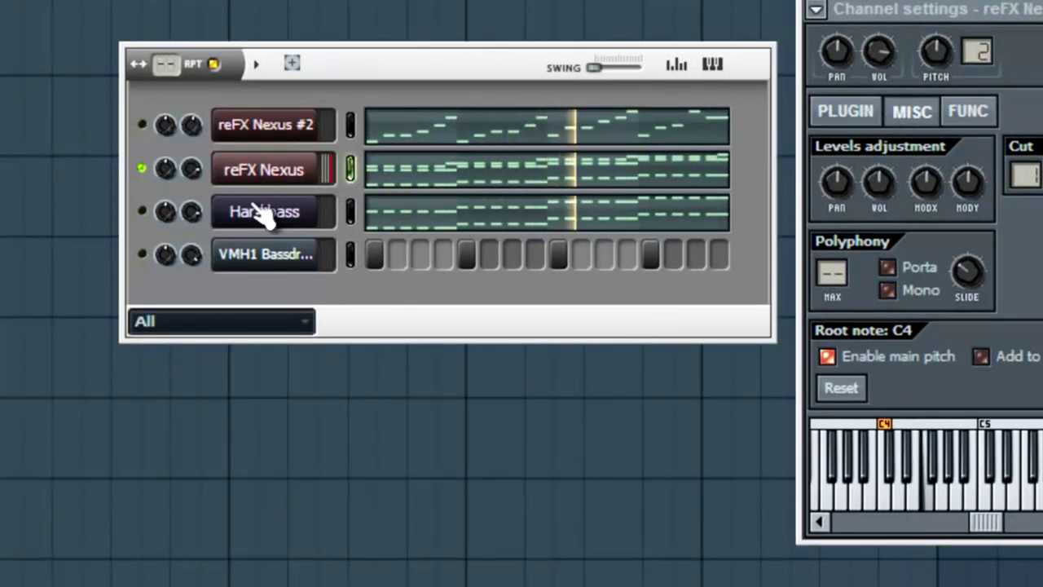
Step: Unmute the reFX Nexus #2 channel, select it in the step sequencer and bring up its mixer insert's equalizer
left_click(142, 124)
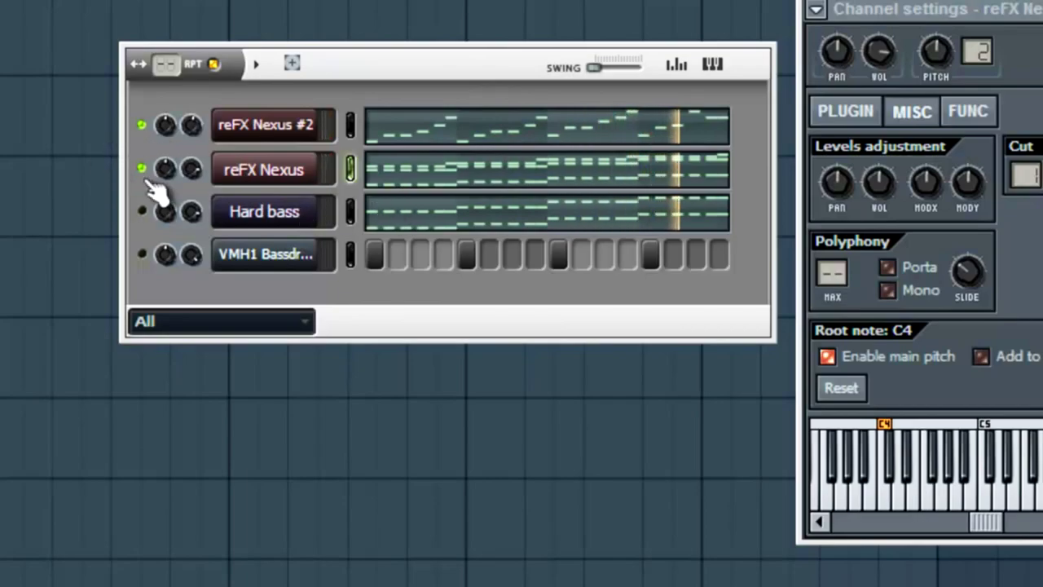
key("F9")
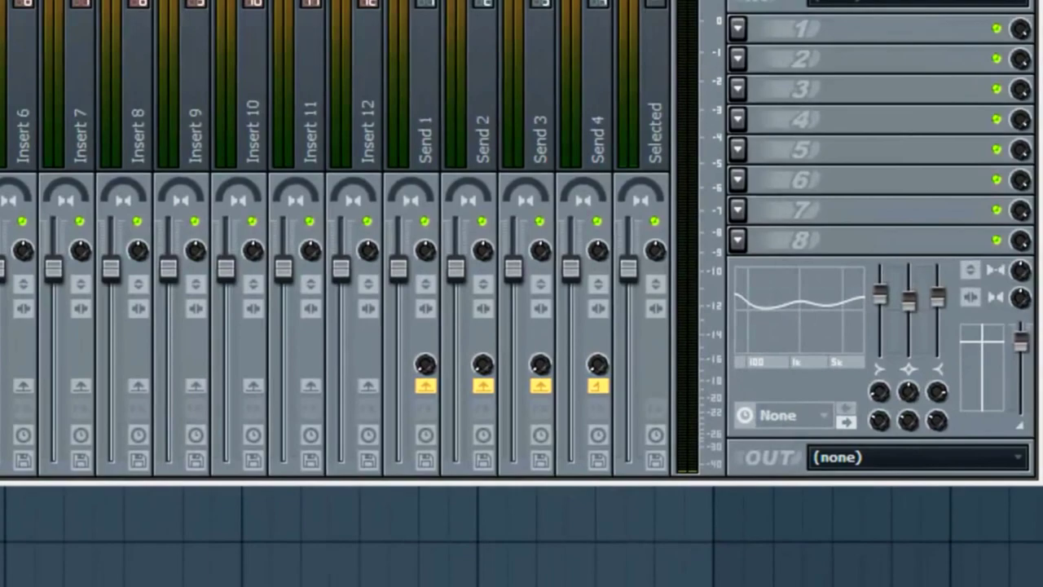
key("F6")
left_click(23, 33)
left_click(24, 33)
left_click(24, 33)
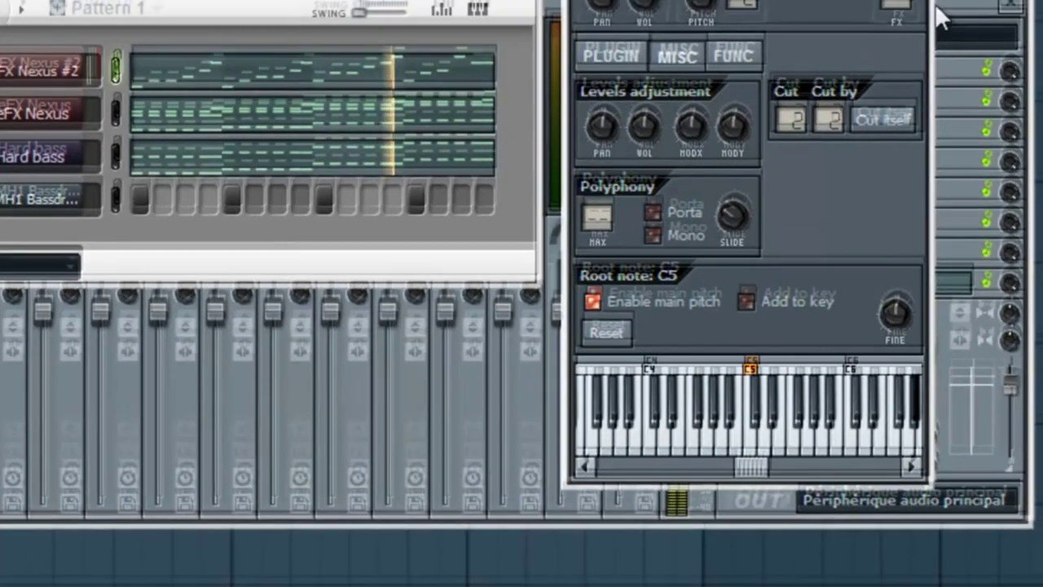
left_click_drag(896, 4, 896, 0)
left_click(937, 22)
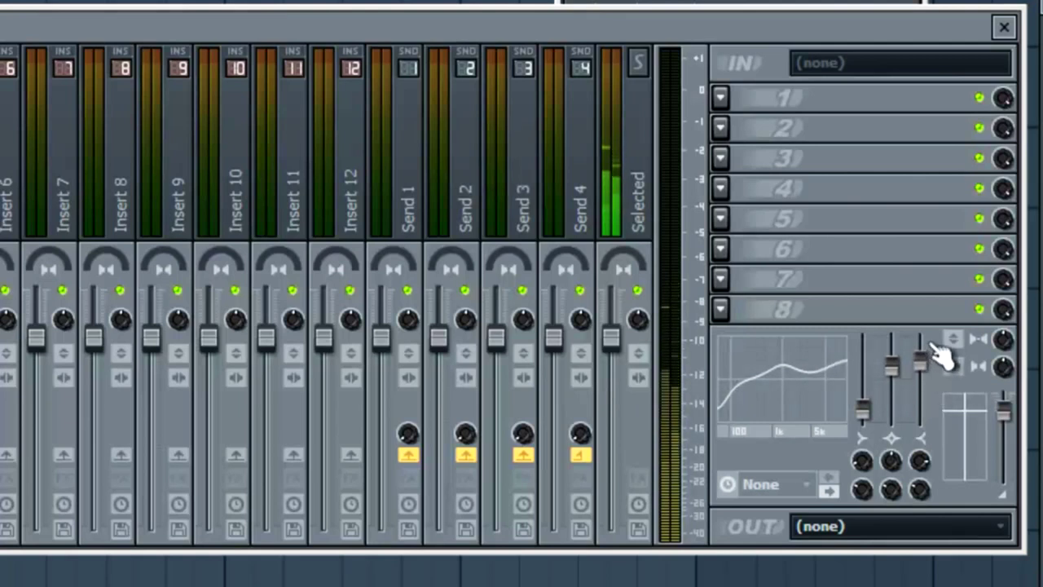
Step: Adjust the frequency and width of the mid equalizer band on the reFX Nexus #2 insert, and close the mixer
left_click_drag(894, 459, 900, 445)
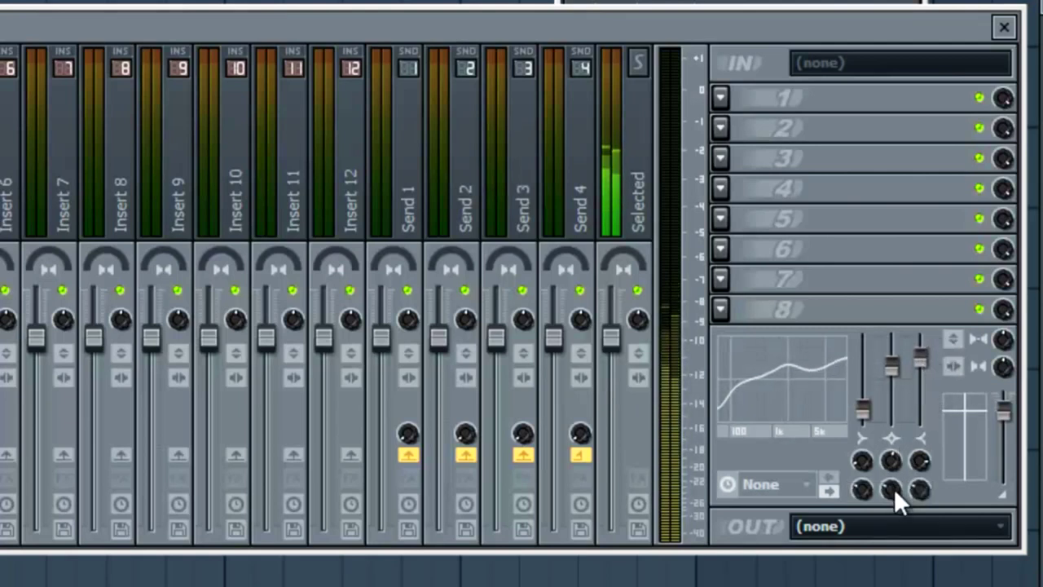
left_click_drag(894, 488, 886, 462)
left_click(1003, 28)
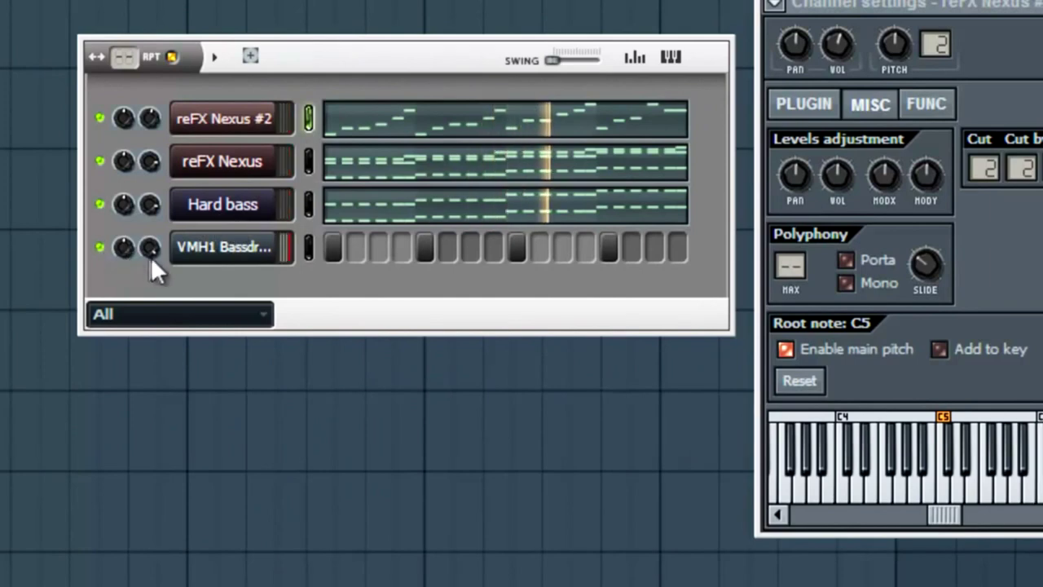
Step: Load Fruity Parametric EQ 2 into the first effect slot of Insert 4, the VMH1 Bassdrums channel's mixer track
left_click(230, 254)
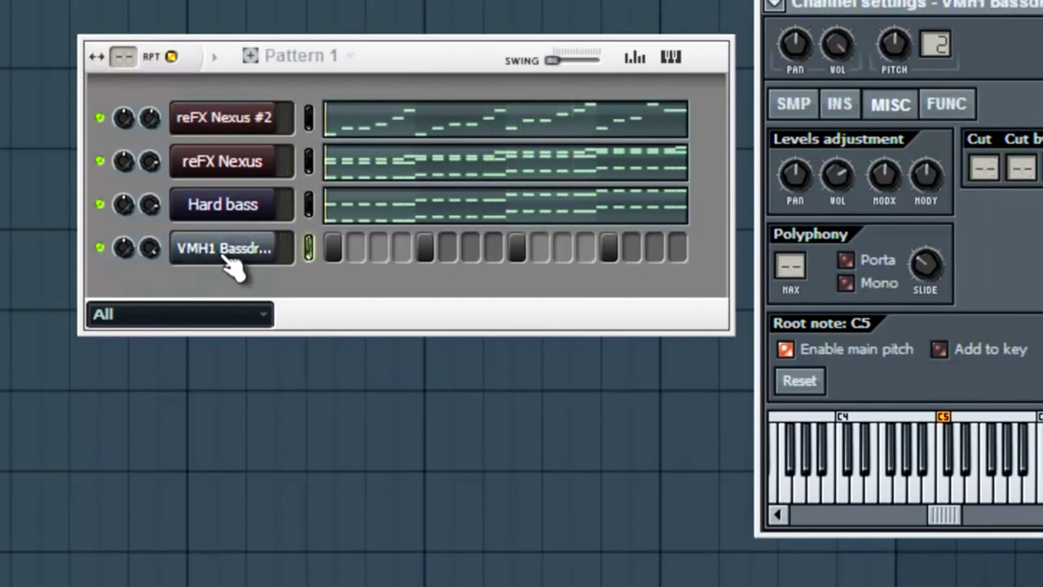
left_click(224, 256)
left_click(266, 252)
key("F9")
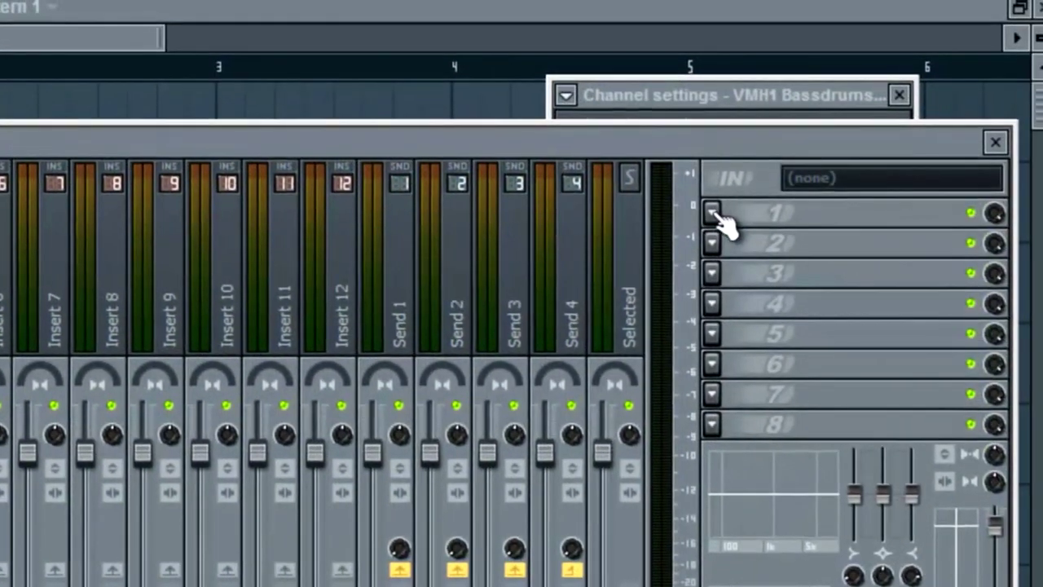
left_click(713, 211)
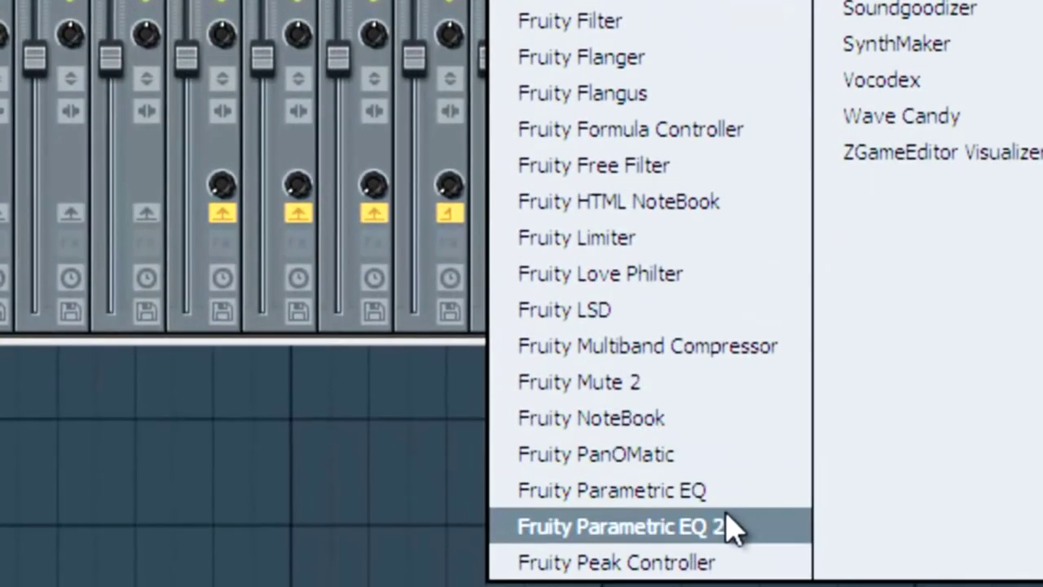
left_click(728, 526)
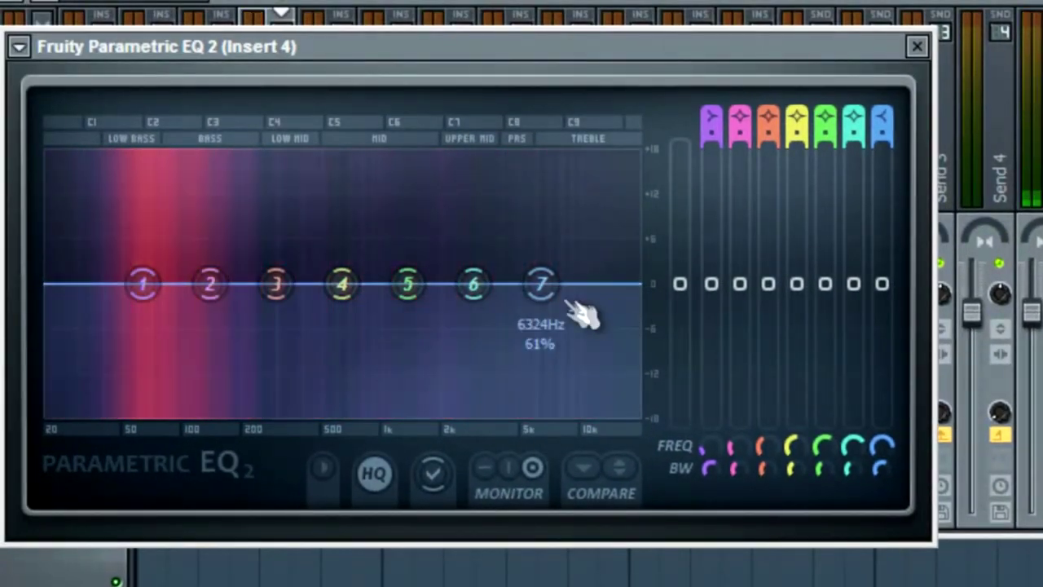
Step: Shape the kick in Parametric EQ 2 by boosting bands 1, 3 and 6 and cutting bands 2, 4, 5 and 7
left_click_drag(542, 341, 540, 426)
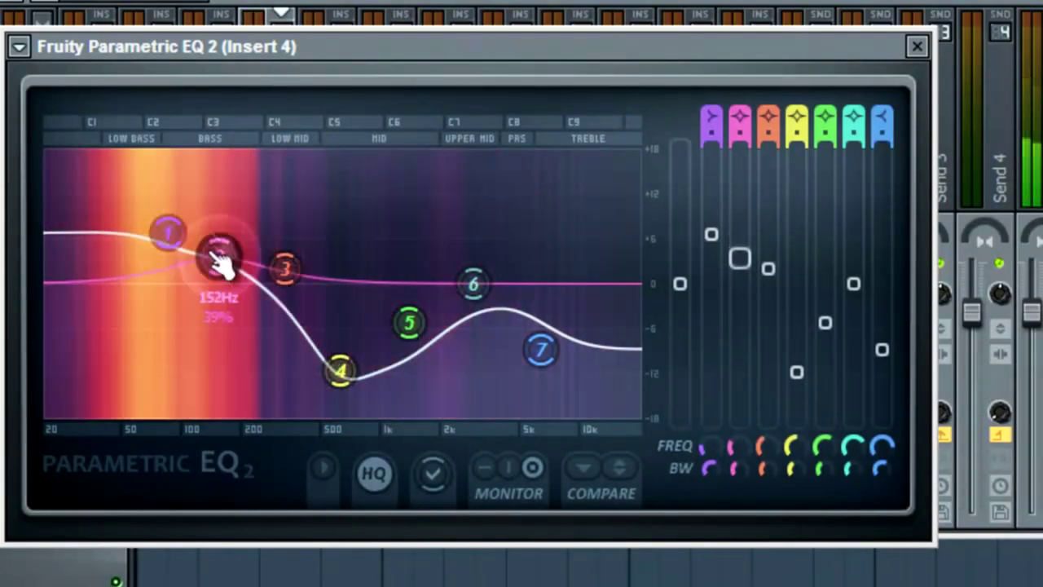
left_click_drag(374, 210, 351, 234)
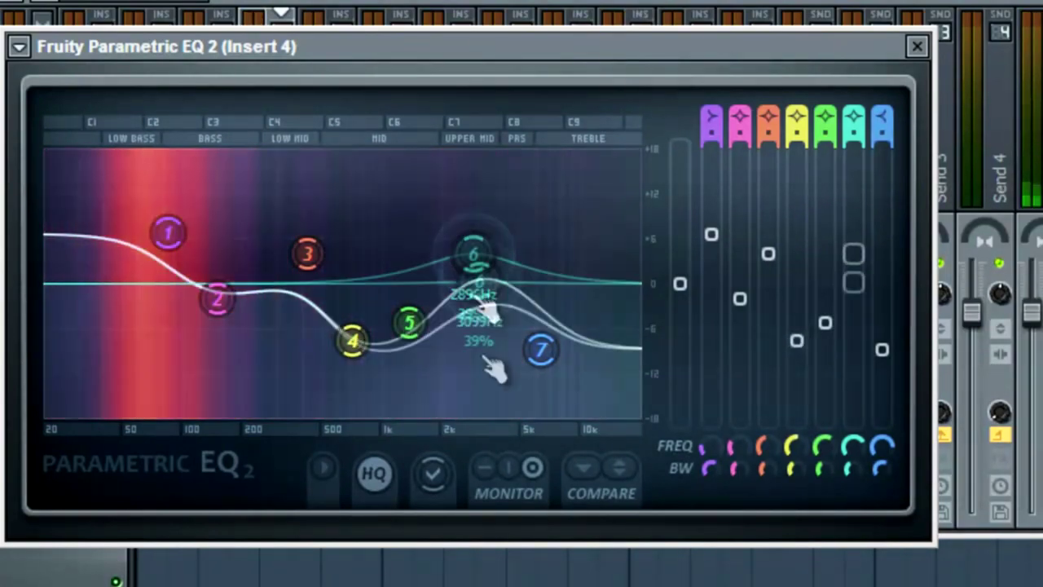
left_click_drag(542, 354, 551, 341)
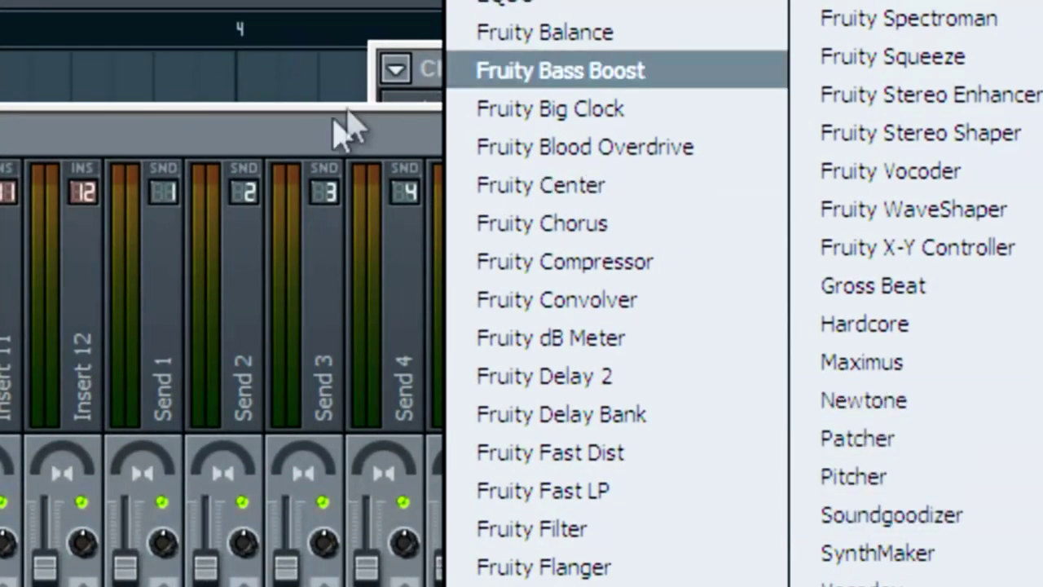
Step: During playback, slightly boost the mid band and cut the high band of mixer Insert 4's built-in equalizer
left_click(332, 120)
key("space")
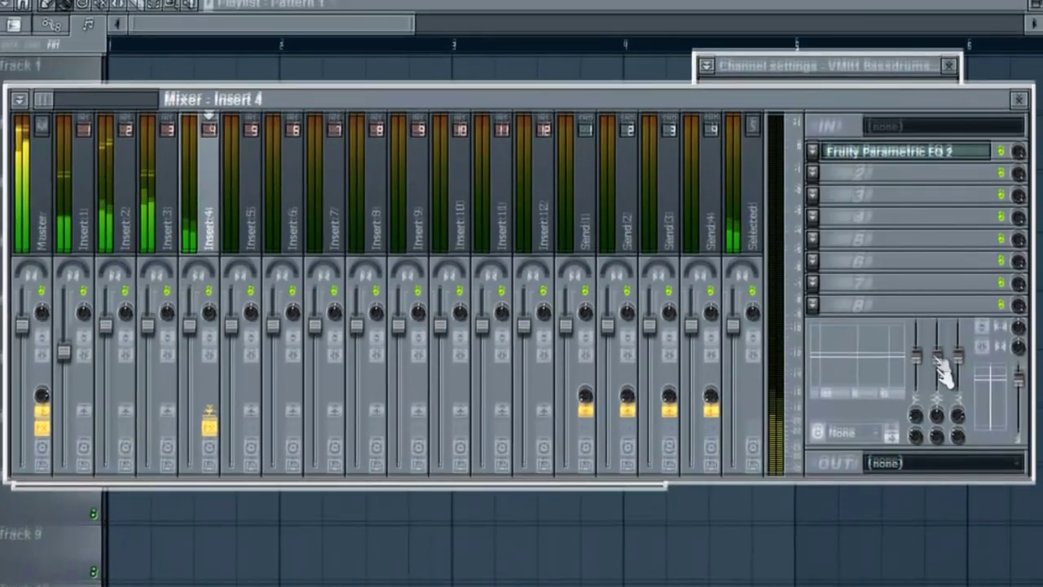
left_click_drag(937, 327, 944, 359)
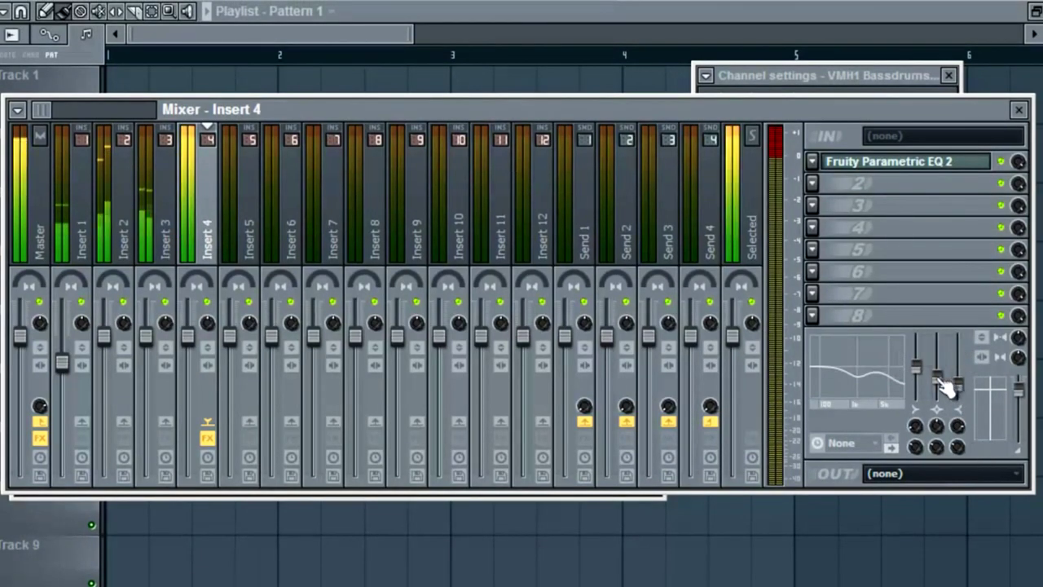
mouse_move(958, 384)
left_mouse_down()
mouse_move(966, 366)
mouse_move(950, 356)
mouse_move(966, 392)
left_mouse_up()
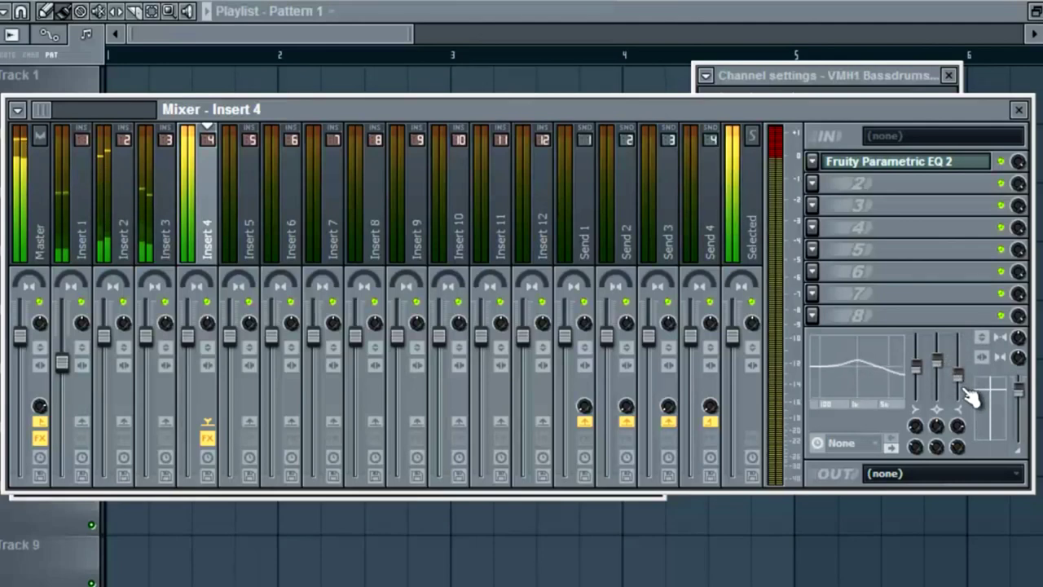
Step: Select the reFX Nexus #2 channel and load Gross Beat into the first effect slot of its mixer track, Insert 3
key("F6")
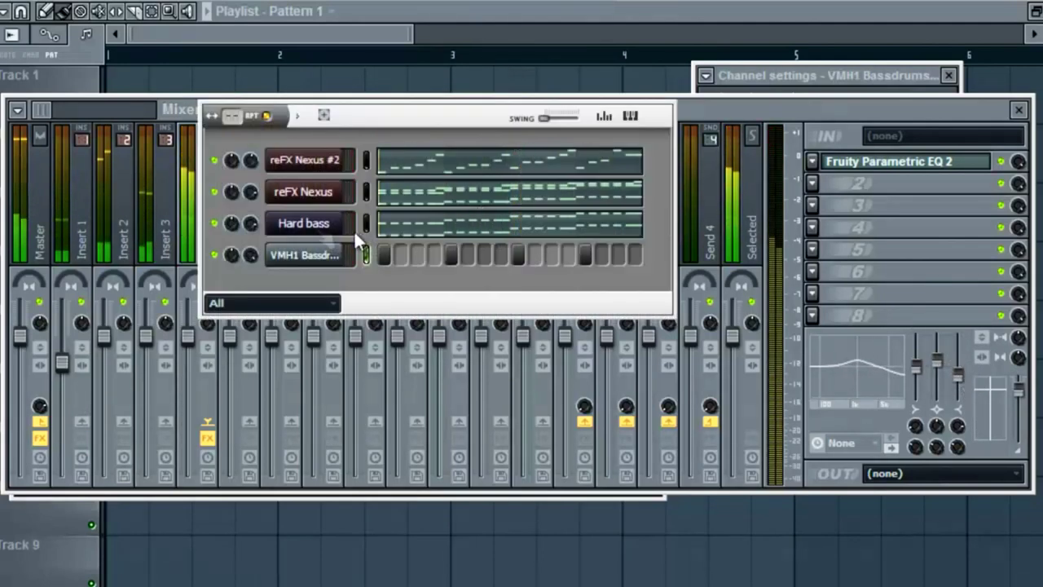
left_click(324, 198)
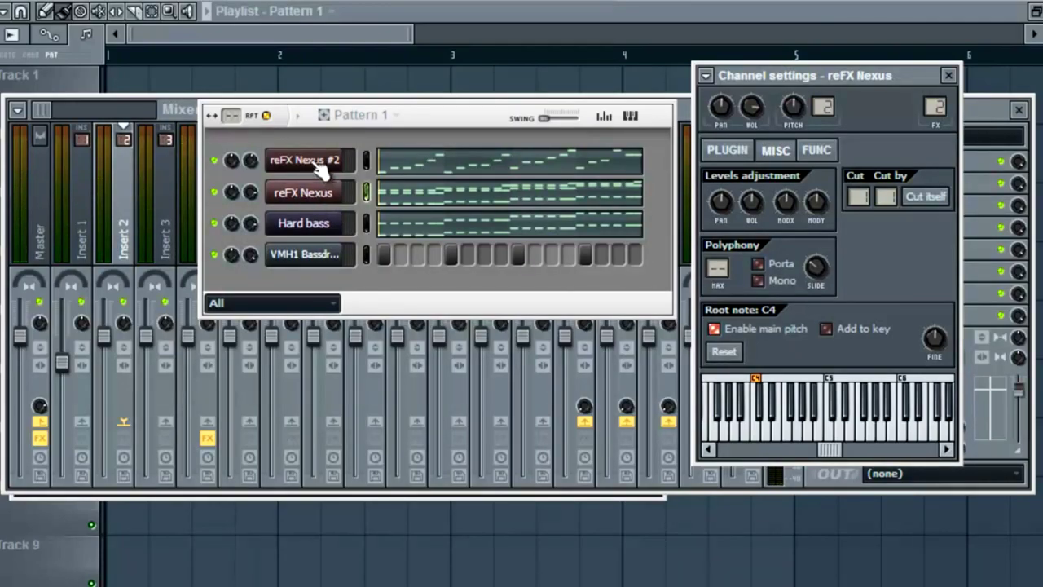
left_click(316, 167)
left_click(988, 114)
left_click(814, 163)
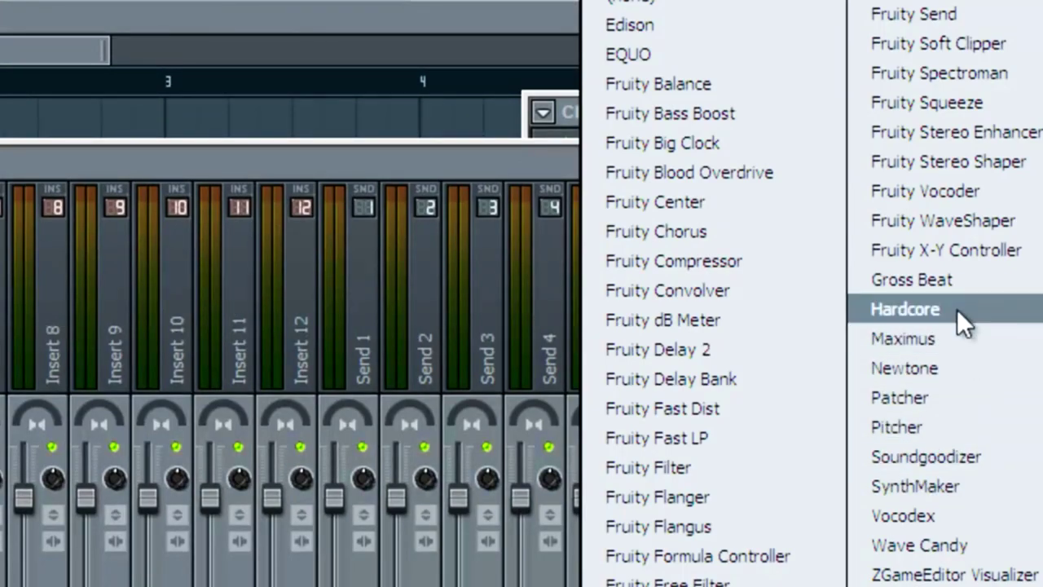
left_click(963, 282)
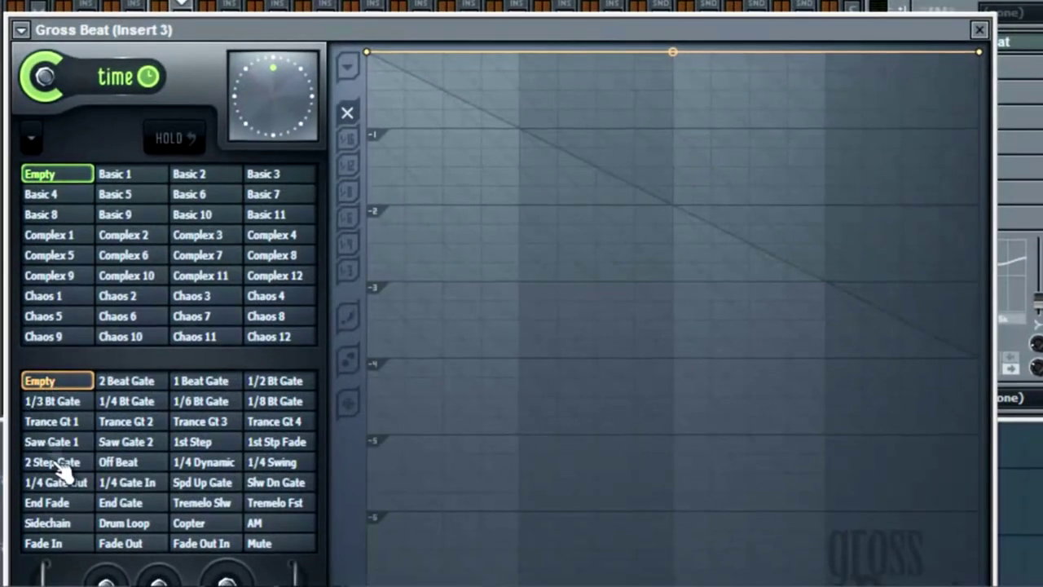
Step: Choose Gross Beat's Sidechain volume preset and add a hold point about a quarter of the way into the first beat
left_click(44, 543)
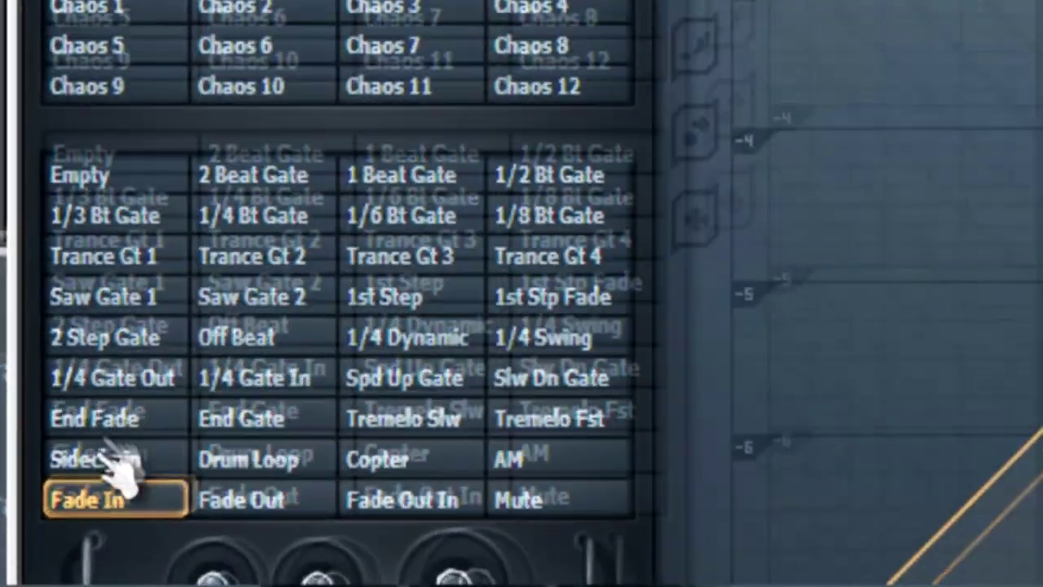
left_click(42, 522)
right_click(449, 21)
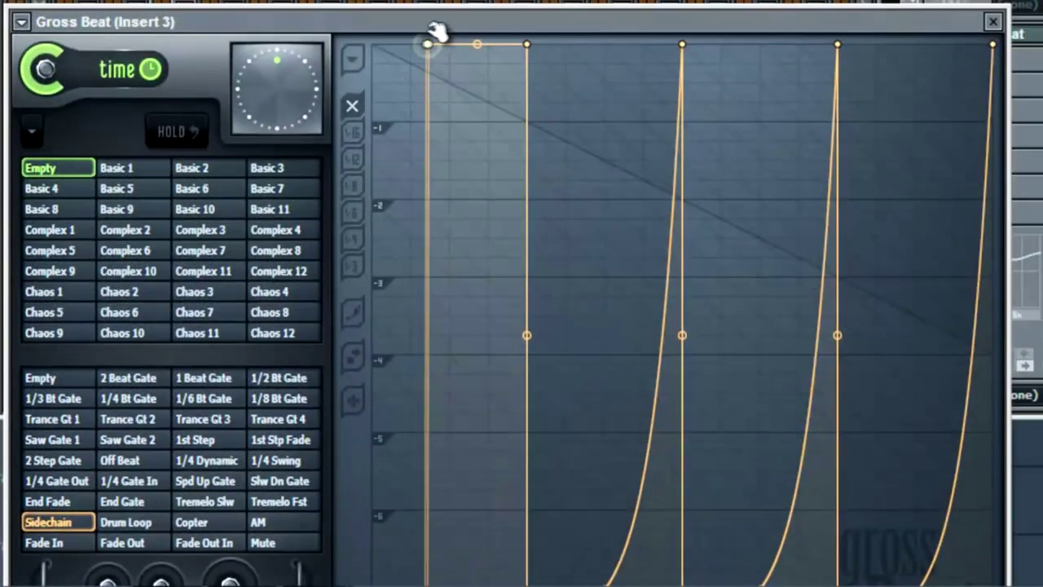
left_click_drag(438, 31, 425, 30)
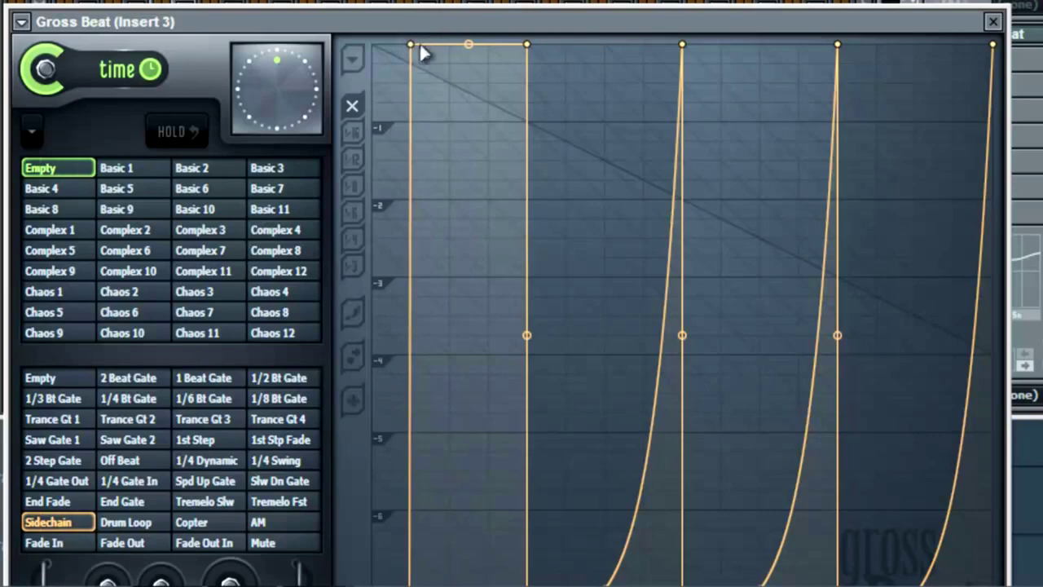
right_click(410, 46)
left_click(489, 12)
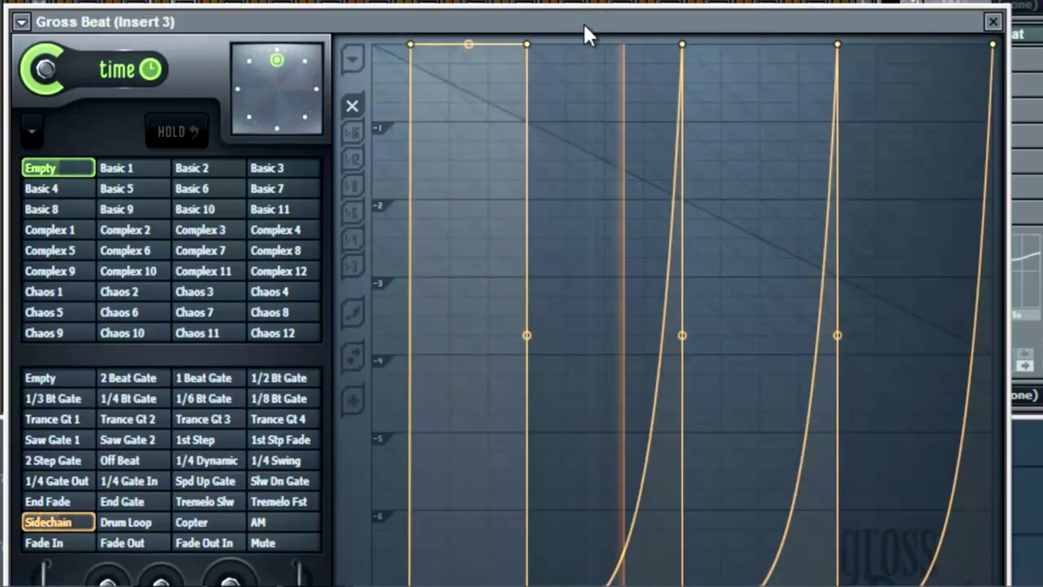
Step: Play the pattern, re-enable the reFX Nexus #2, reFX Nexus and VMH1 Bassdrums channels, and return to the Gross Beat envelope
left_click_drag(583, 21, 635, 0)
key("F6")
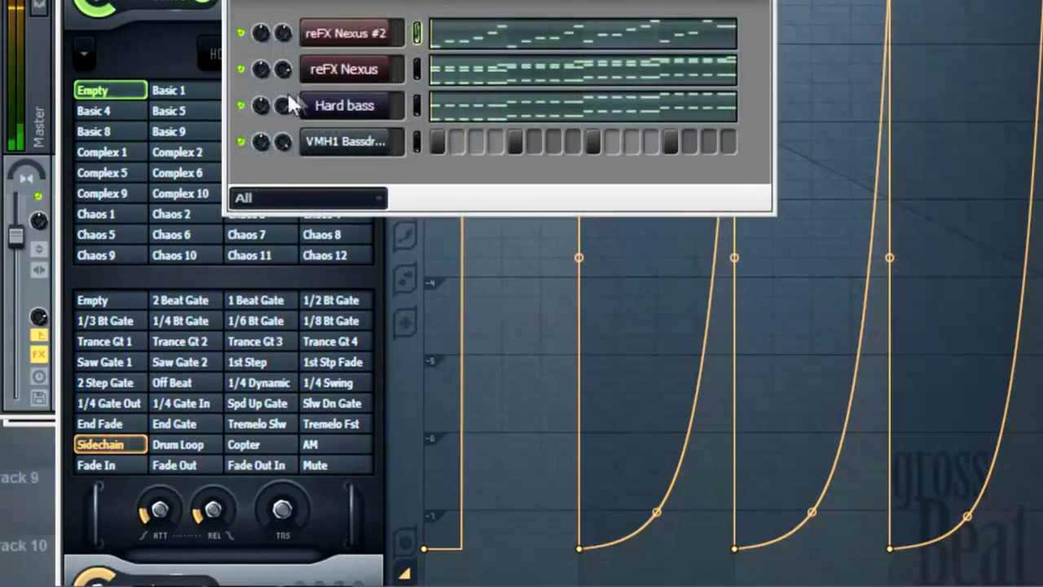
key("space")
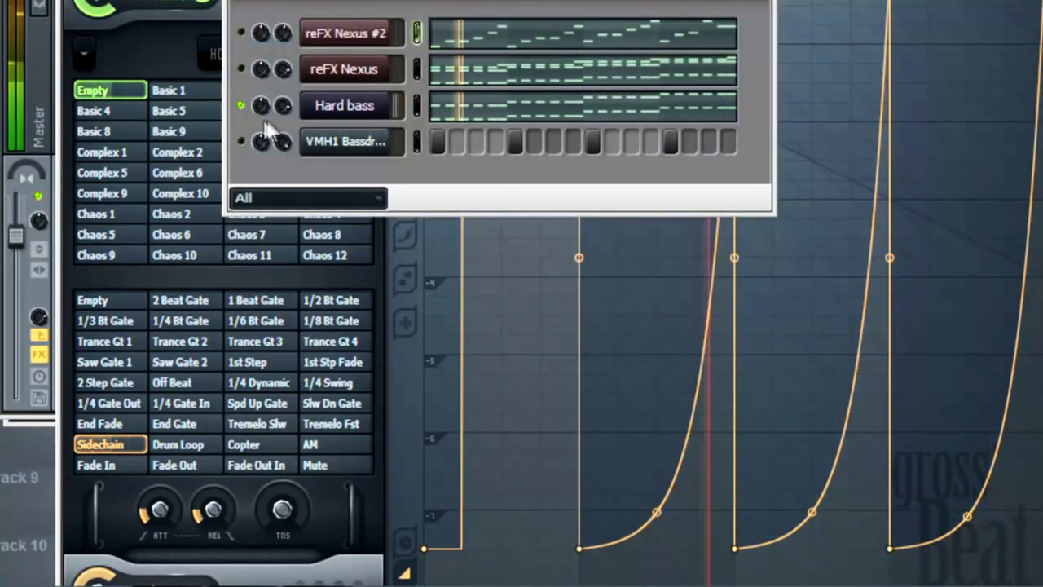
left_click(242, 34)
left_click(242, 70)
left_click(243, 143)
key("F6")
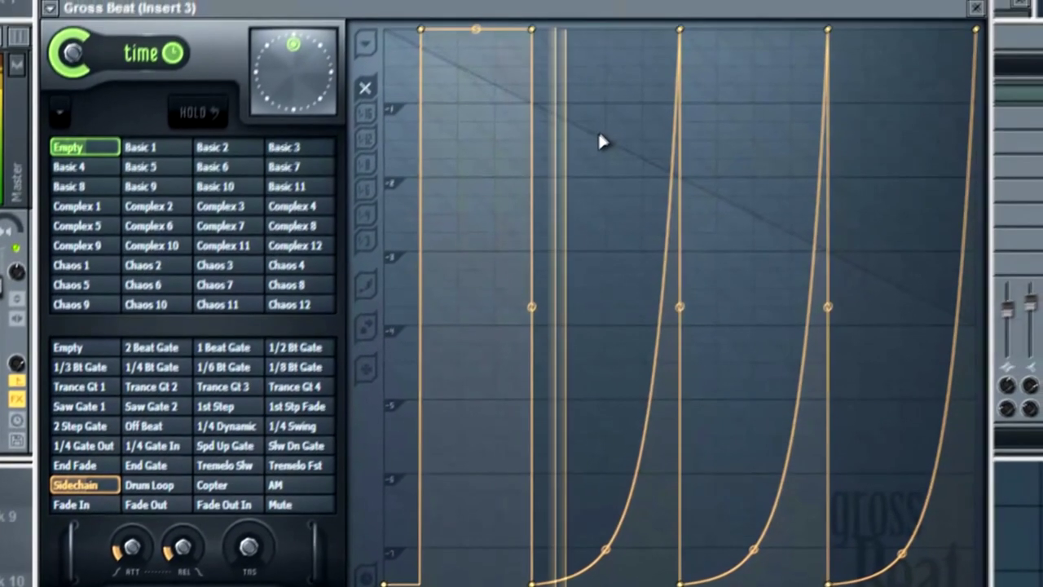
Step: Add matching full-level hold points about a quarter of the way into beats two, three and four of the Sidechain envelope
right_click(573, 33)
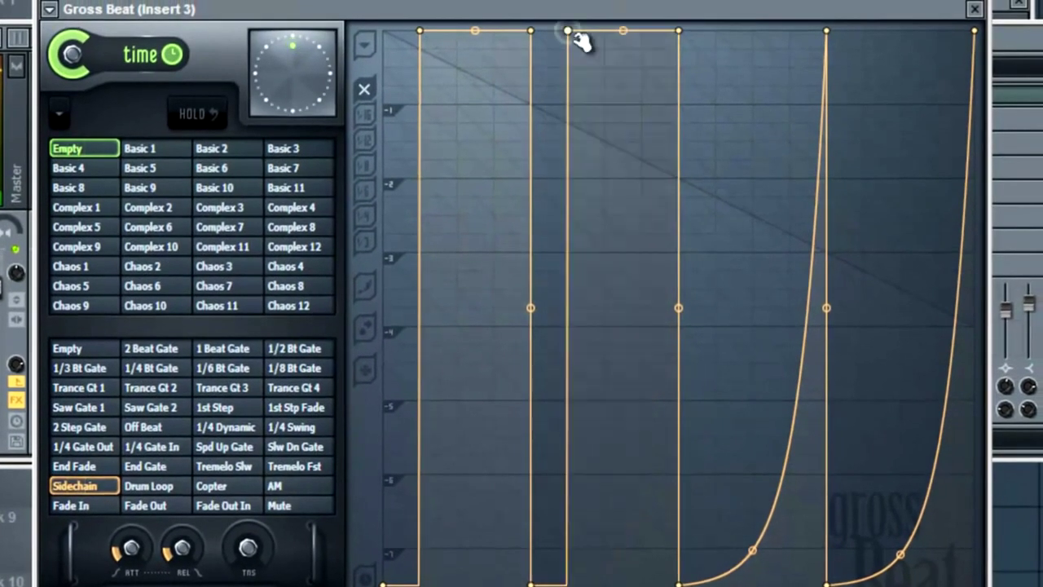
right_click(722, 66)
right_click(864, 52)
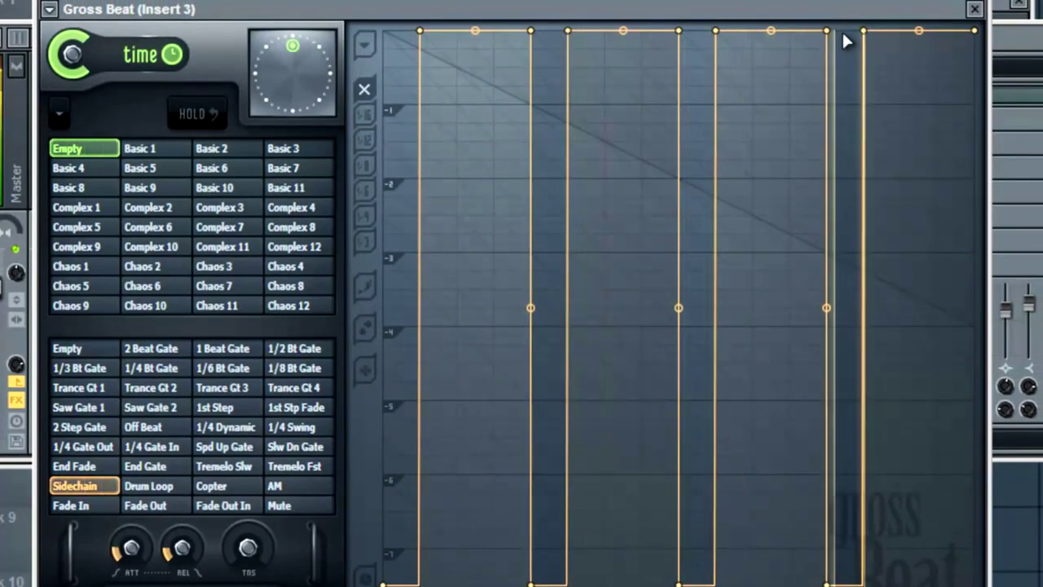
Step: Change the rising points of the first two beats to Single curve and bend both curves fully downward
right_click(422, 33)
left_click(458, 96)
left_click_drag(400, 303, 400, 584)
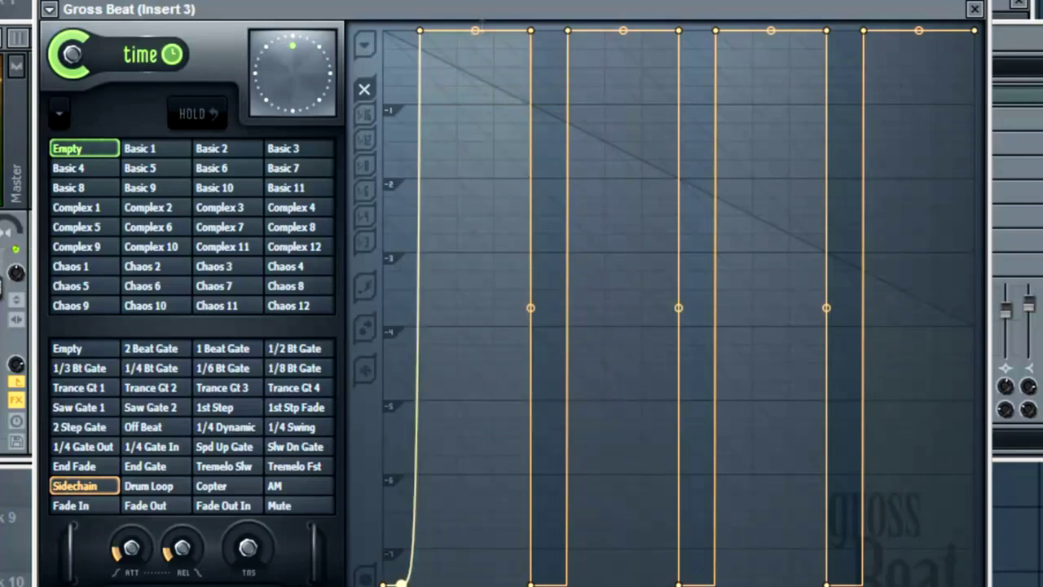
right_click(569, 32)
left_click(606, 95)
left_click_drag(550, 306, 550, 584)
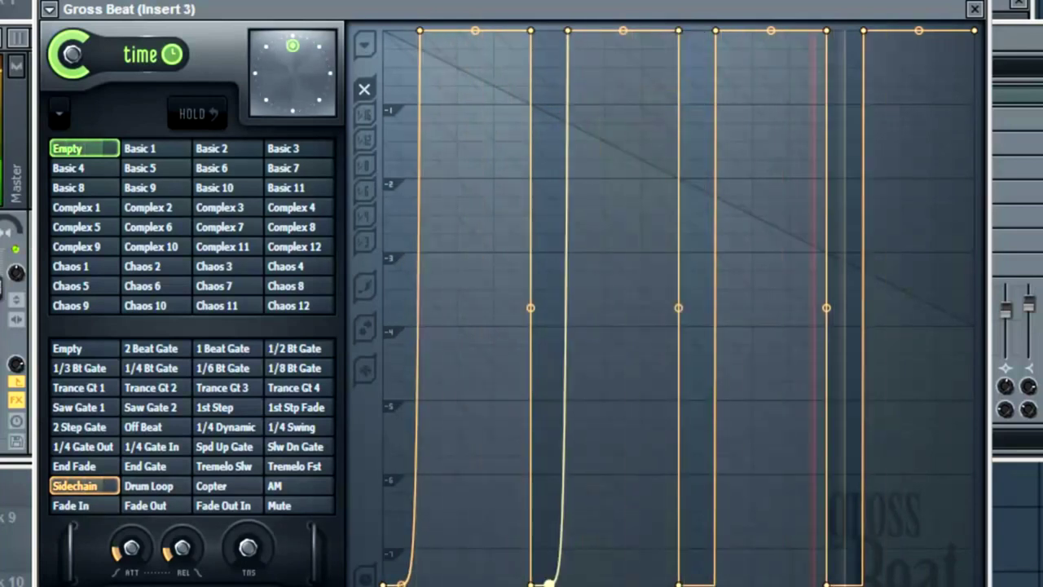
Step: Give the fourth beat's rise a downward-bent Single curve, shift its point slightly right, and move the third beat's hold point slightly left
right_click(864, 31)
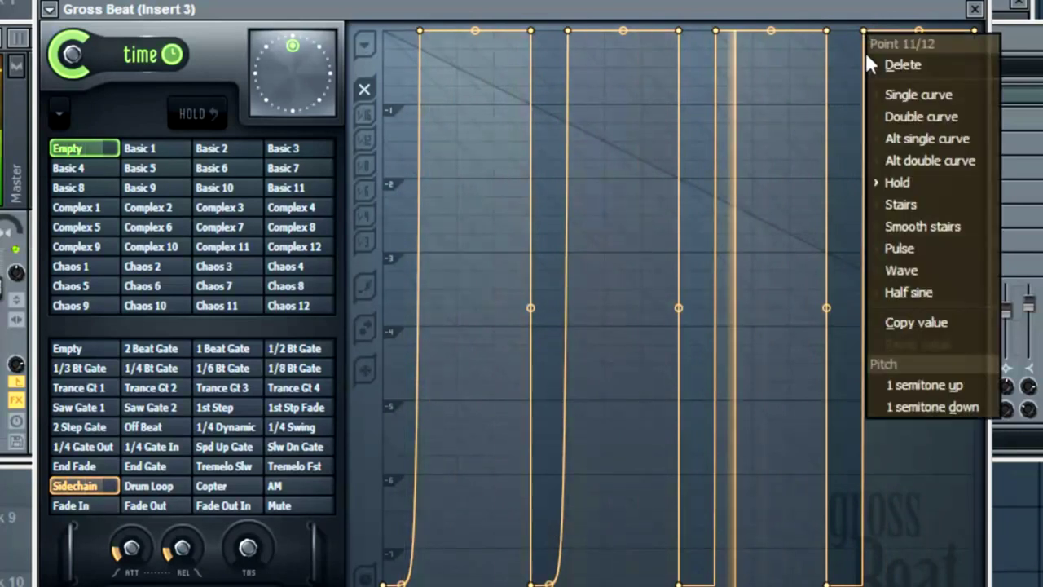
left_click(896, 96)
left_click_drag(846, 305, 894, 415)
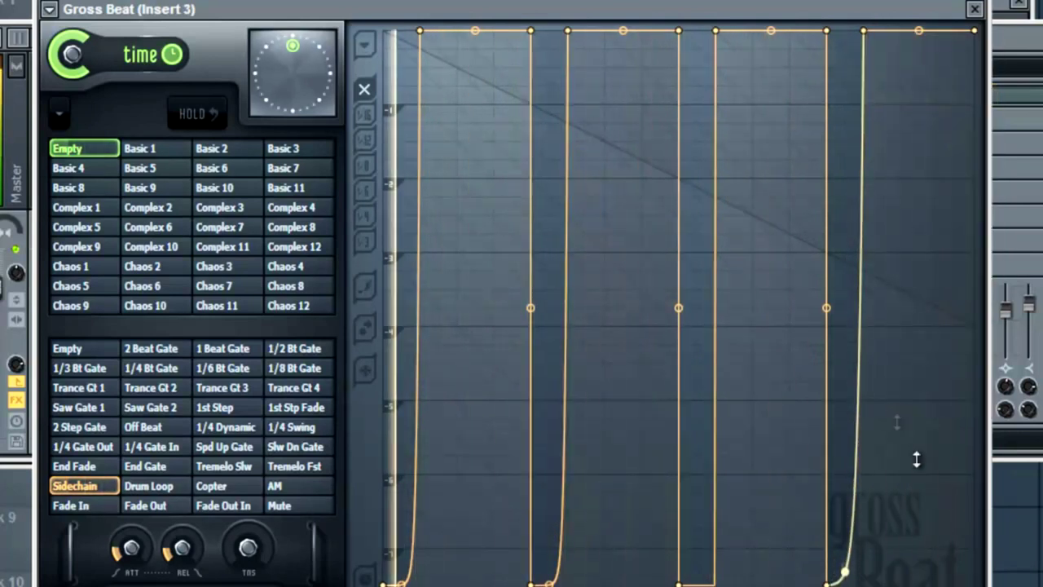
mouse_move(864, 31)
left_mouse_down()
mouse_move(908, 32)
mouse_move(882, 31)
left_mouse_up()
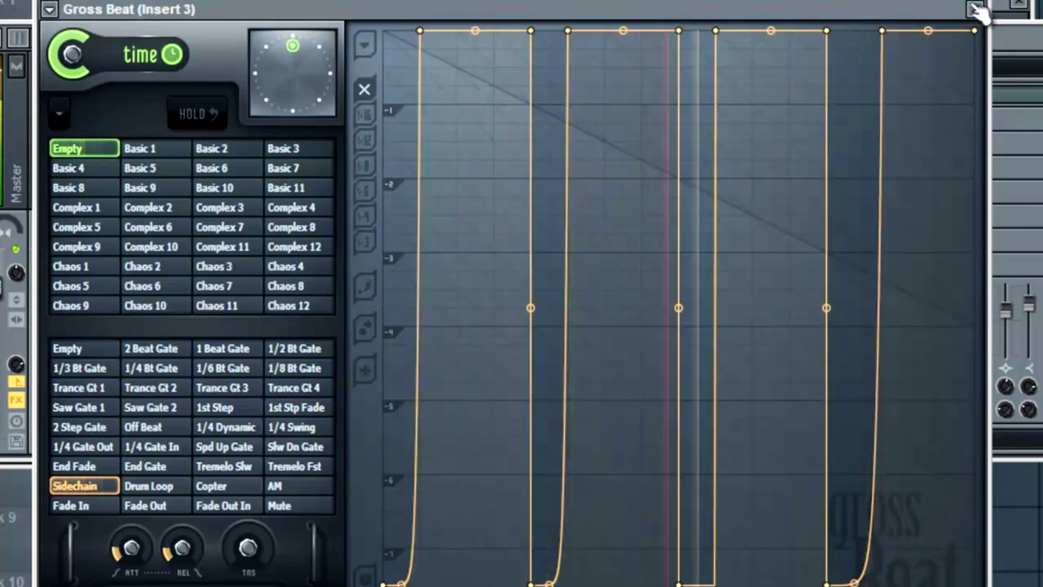
left_click_drag(713, 30, 703, 30)
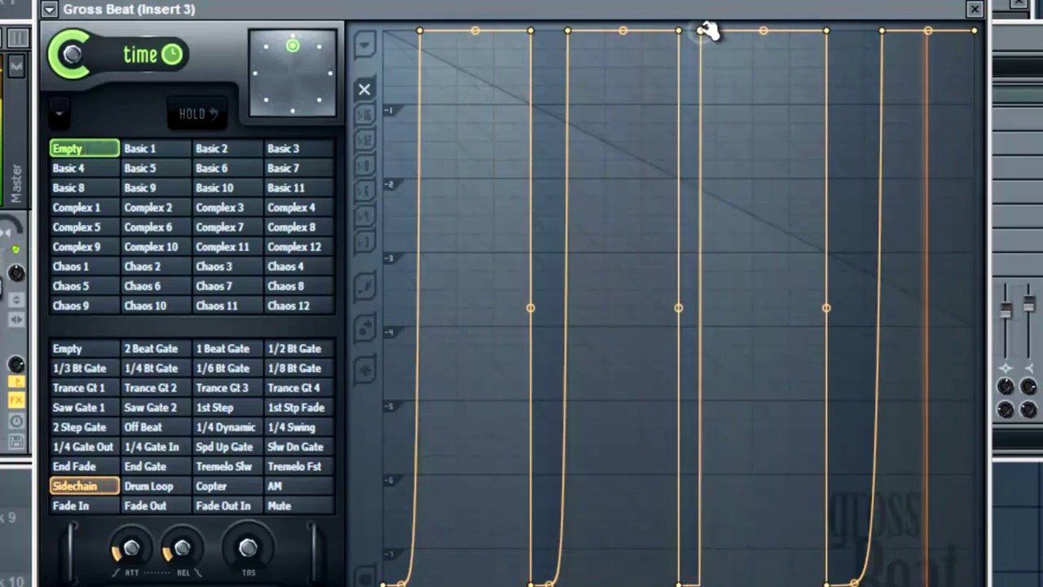
Step: Close the Gross Beat and channel settings windows and re-enable the reFX Nexus and Hard bass channels
left_click(976, 11)
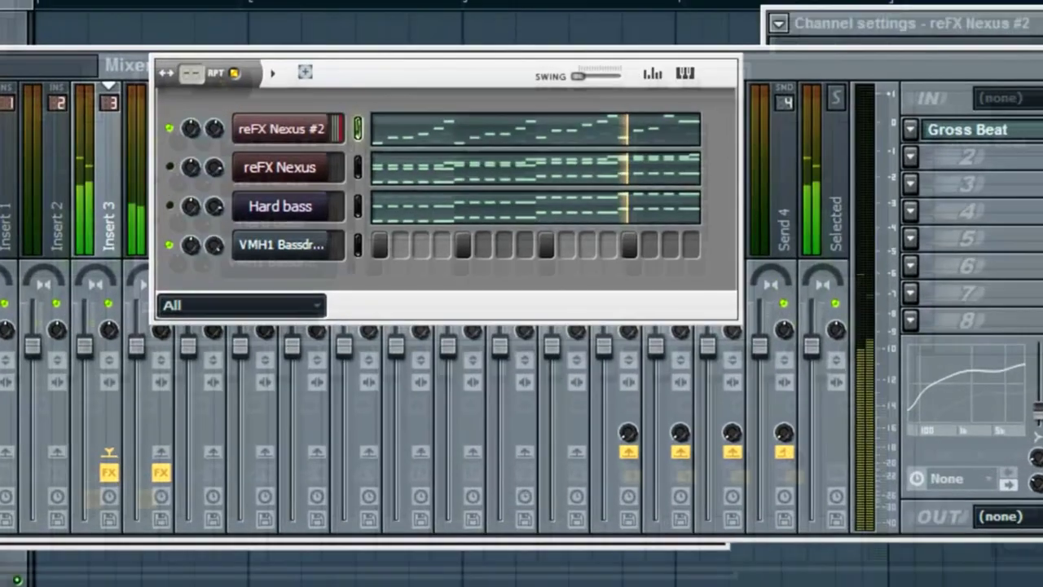
left_click(935, 95)
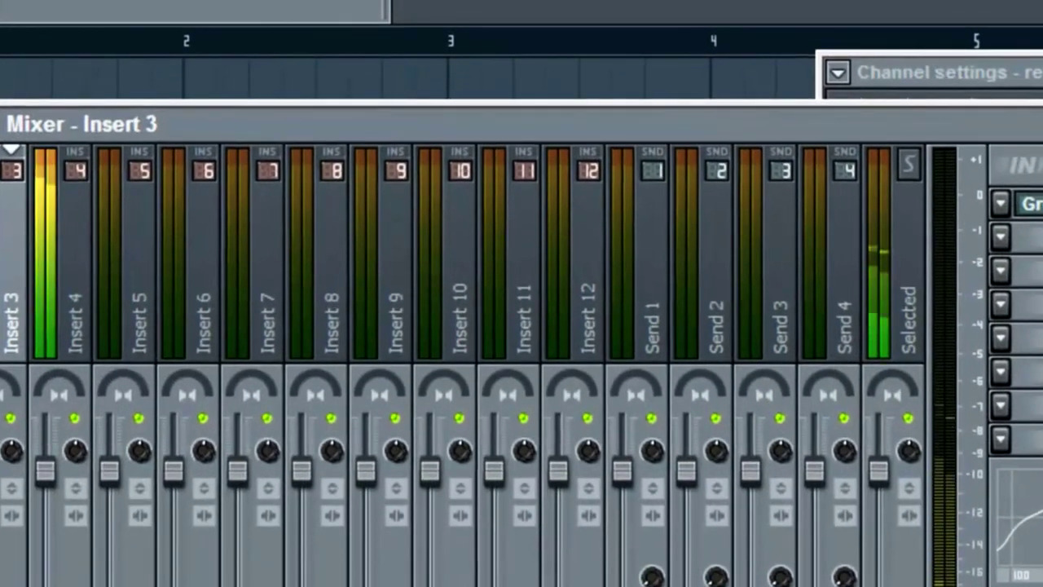
key("F6")
left_click(86, 250)
left_click(86, 298)
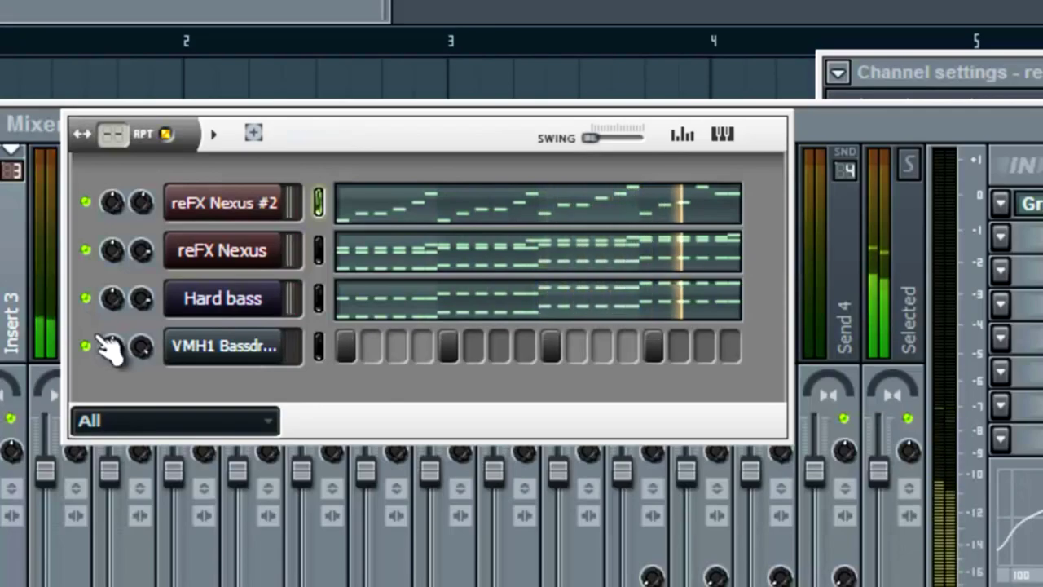
Step: Load Gross Beat into the first effect slot of the reFX Nexus channel's mixer track, Insert 2, and apply the Sidechain volume preset
left_click(244, 269)
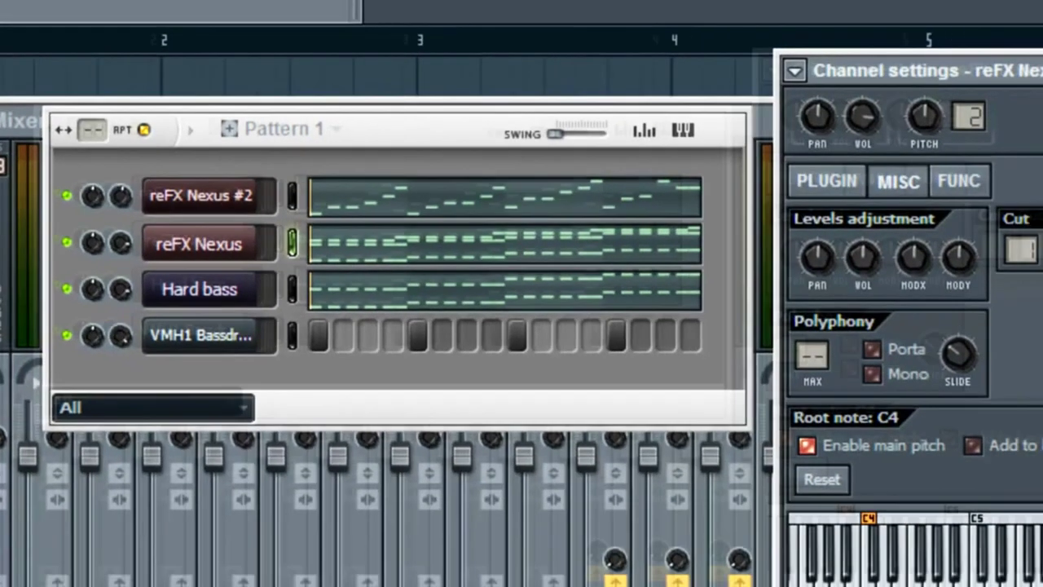
left_click(976, 106)
left_click(742, 164)
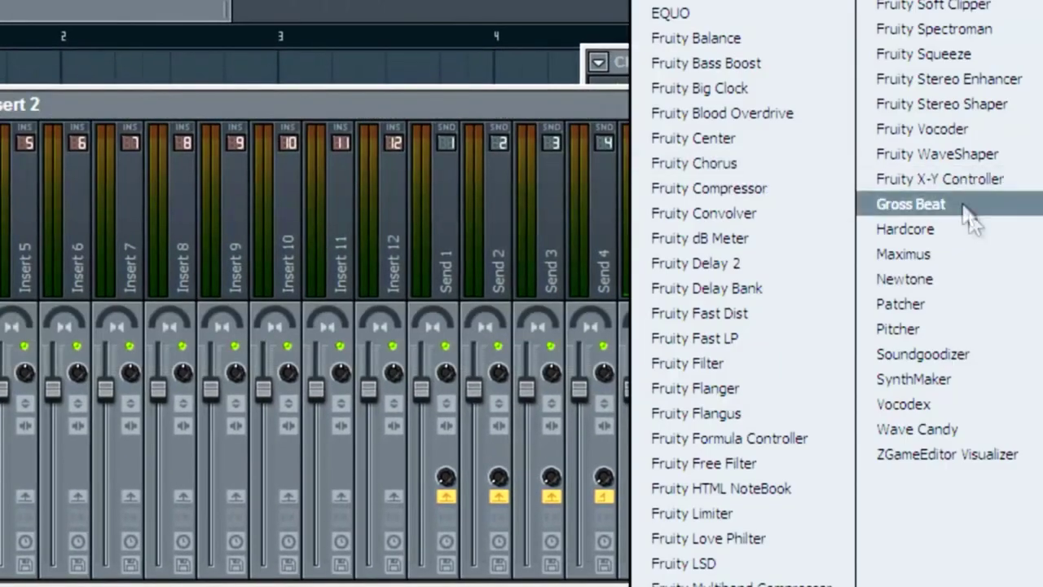
left_click(969, 207)
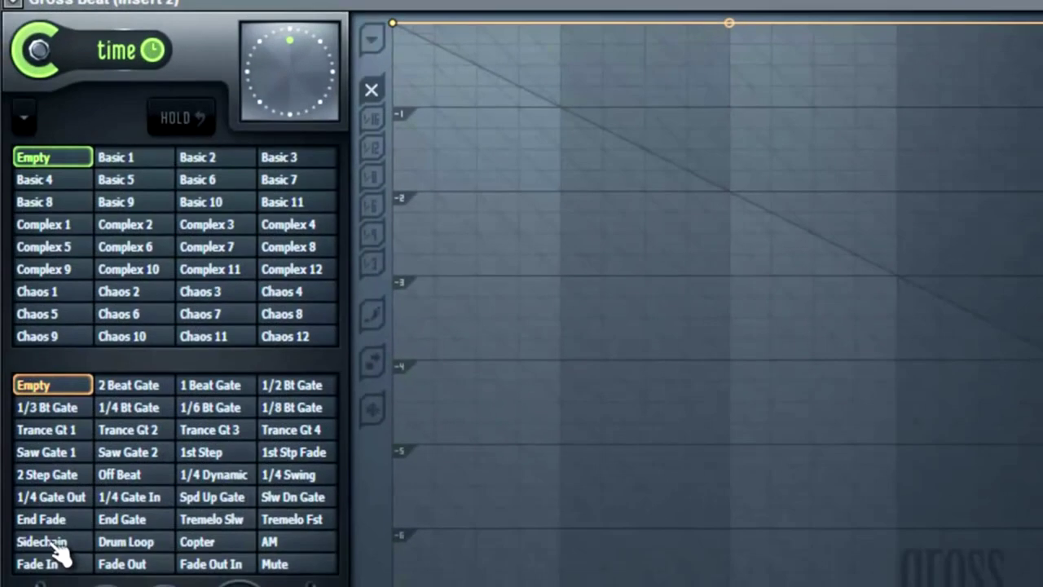
left_click(39, 541)
Step: Add full-level points about a quarter of the way into all four beats of Insert 2's Sidechain envelope, using a Single curve rise
left_click(438, 21)
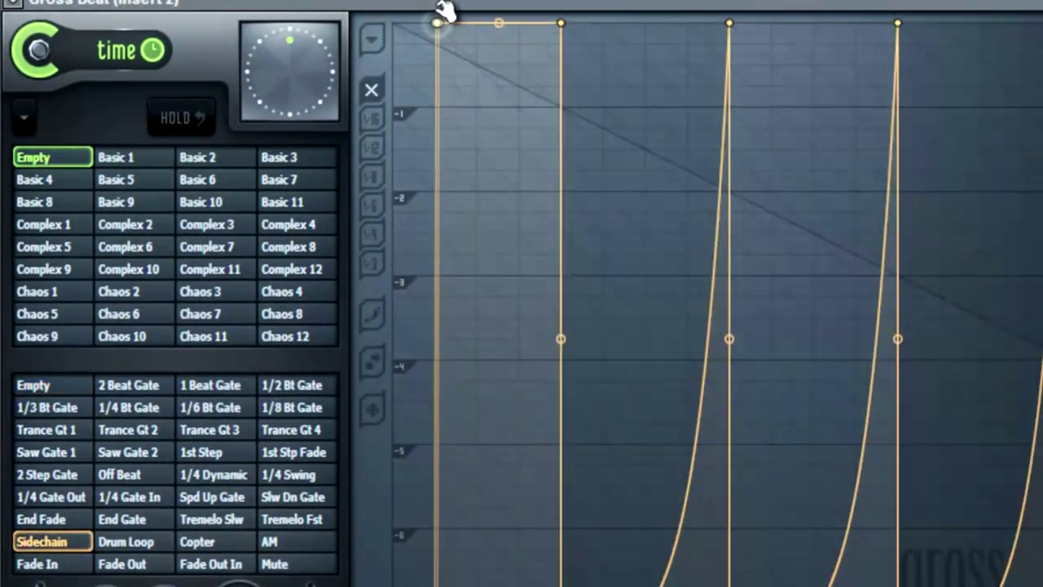
right_click(434, 23)
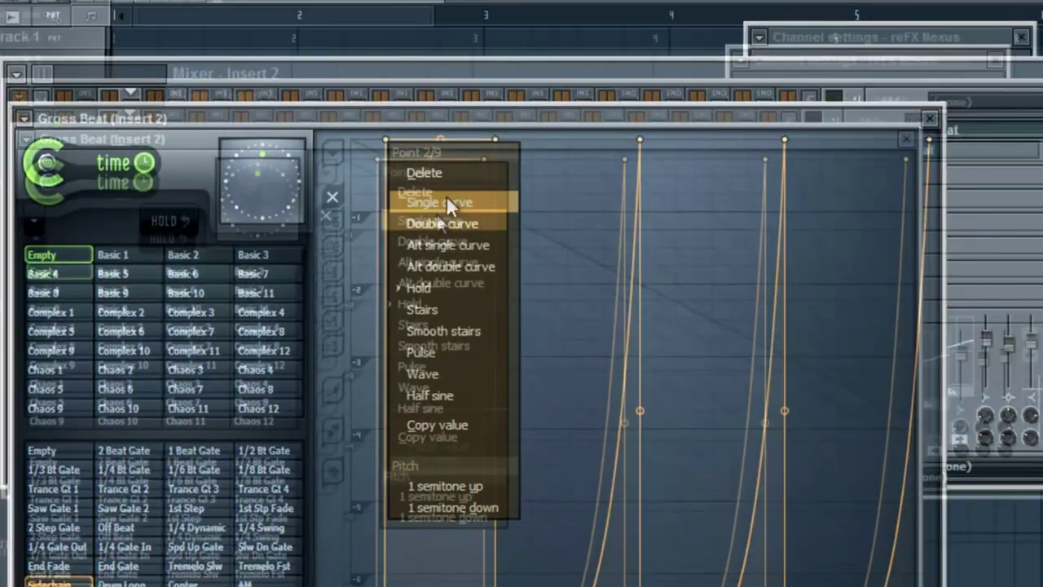
left_click(501, 100)
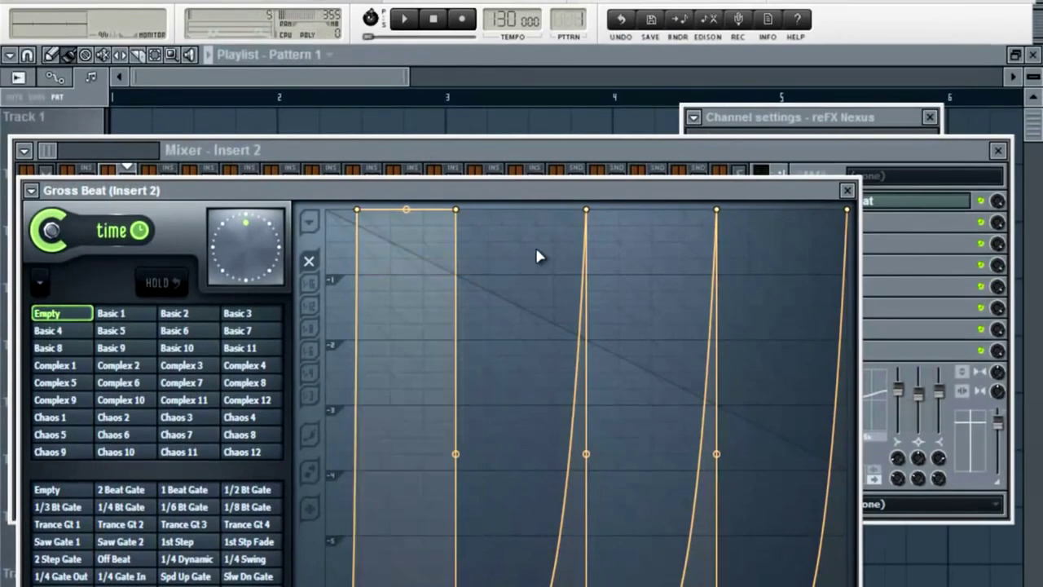
left_click(496, 212)
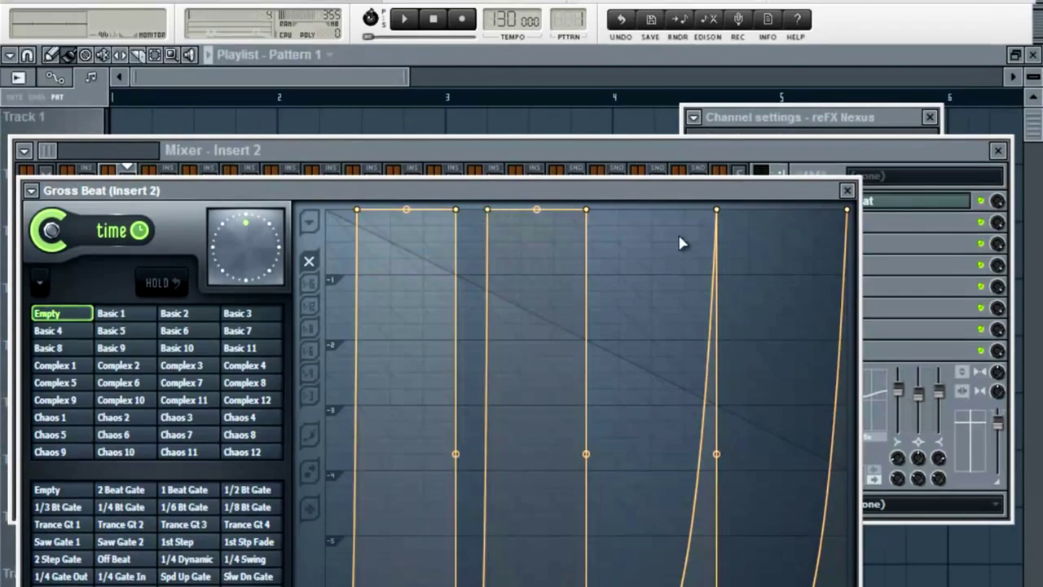
left_click(624, 208)
left_click(746, 209)
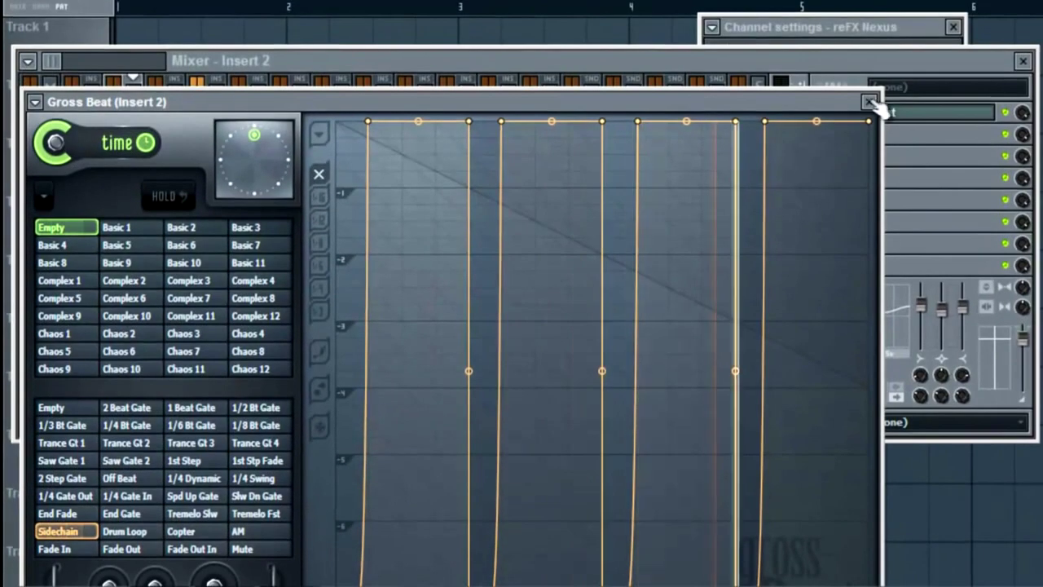
left_click(18, 210)
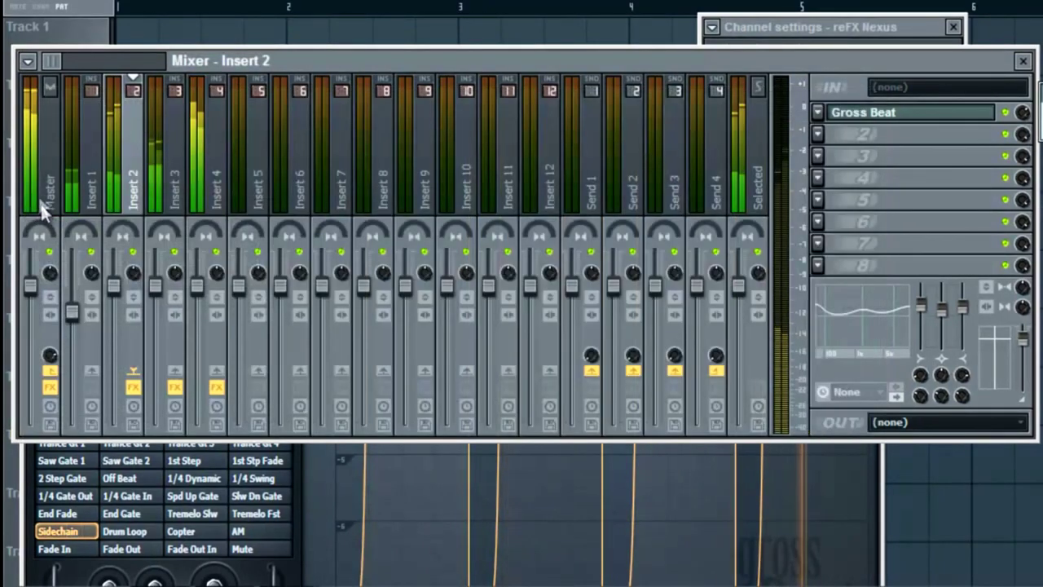
left_click(876, 444)
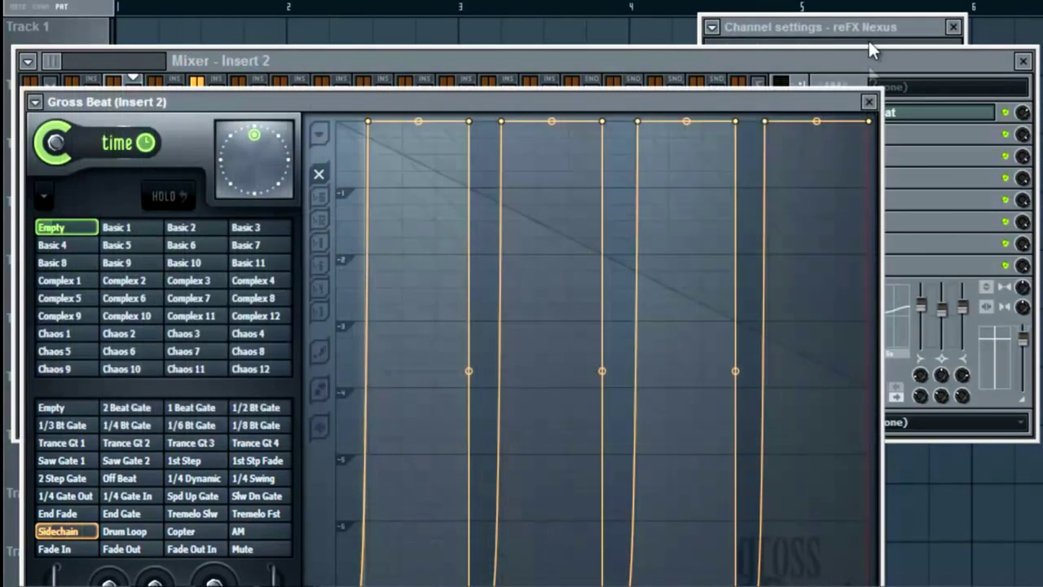
left_click(814, 75)
Step: Load Gross Beat into the first effect slot of the Hard bass channel's mixer track, Insert 1, and apply the Sidechain volume preset
key("F6")
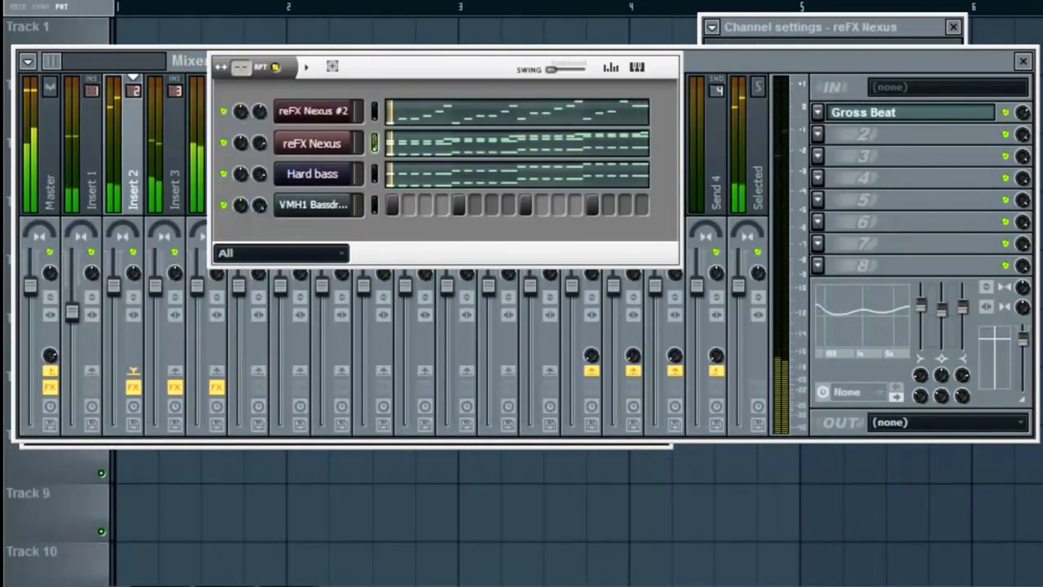
left_click(321, 181)
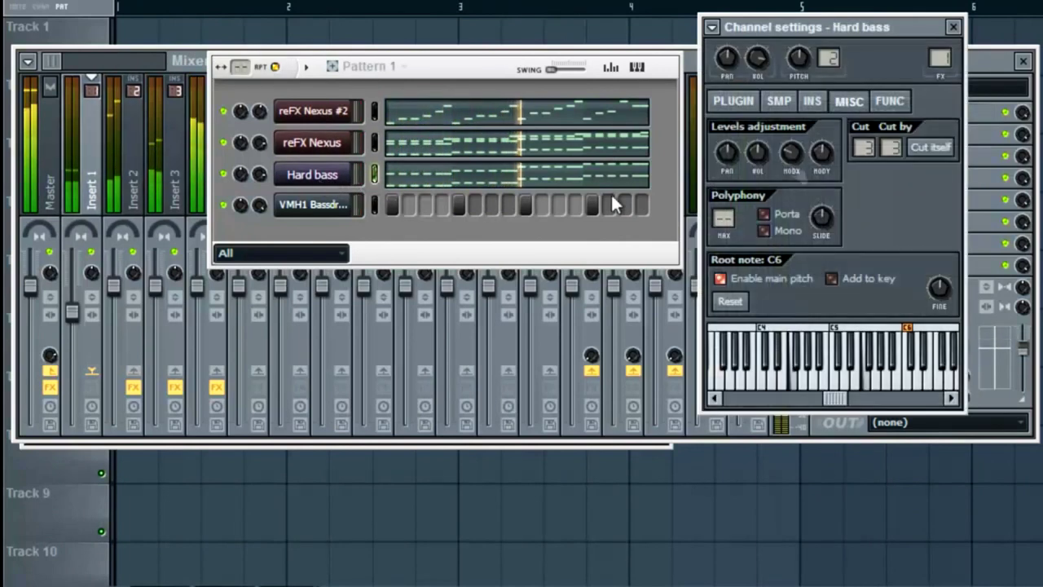
left_click(978, 64)
left_click(814, 112)
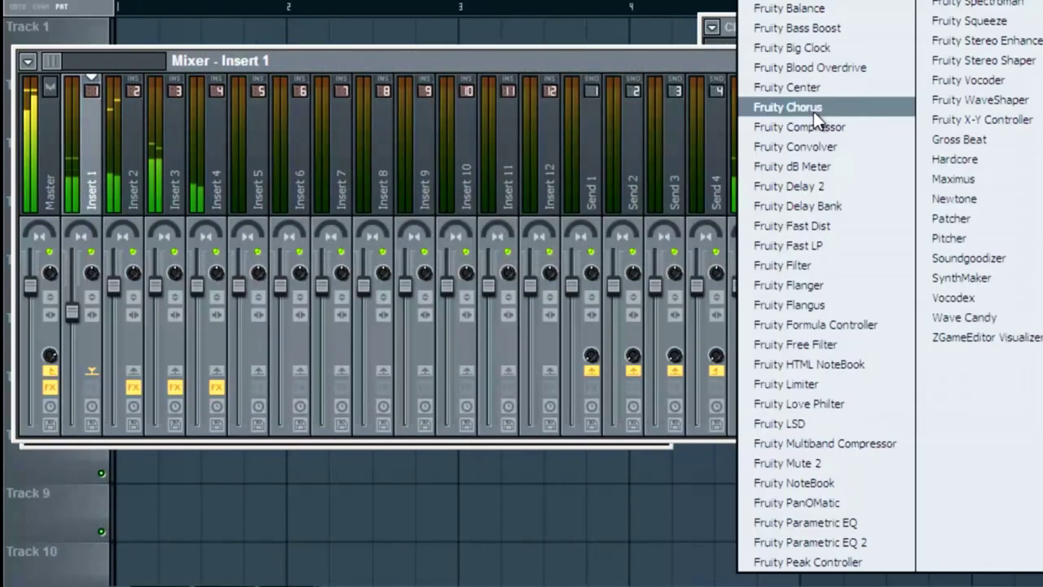
left_click(1009, 145)
left_click(61, 531)
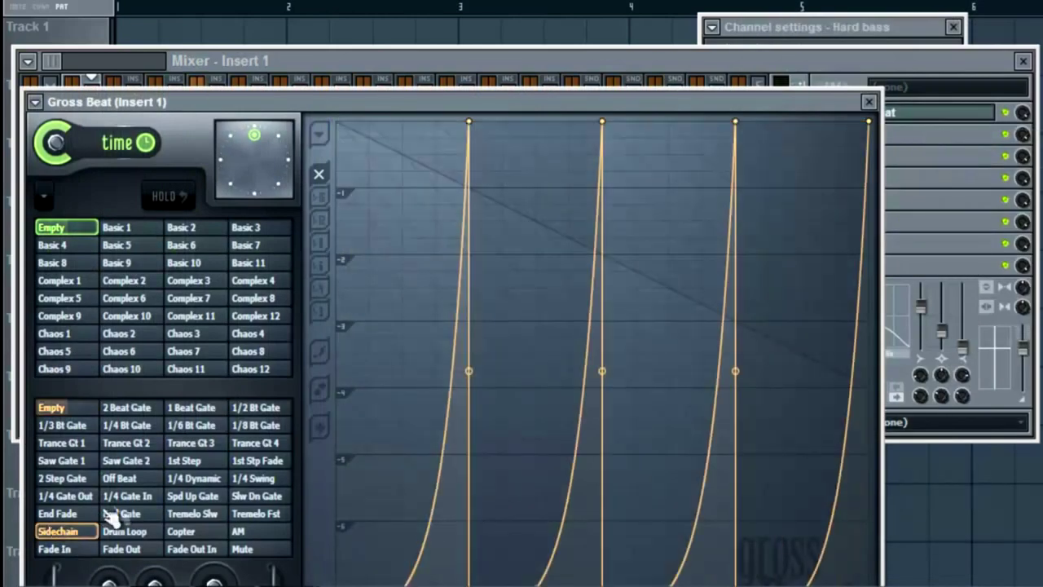
Step: Add a full-level point about halfway into the first beat of Insert 1's envelope, with a Single curve rise bent strongly downward
right_click(411, 121)
left_click_drag(412, 121, 403, 122)
right_click(403, 123)
left_click(437, 179)
left_click_drag(368, 370, 377, 559)
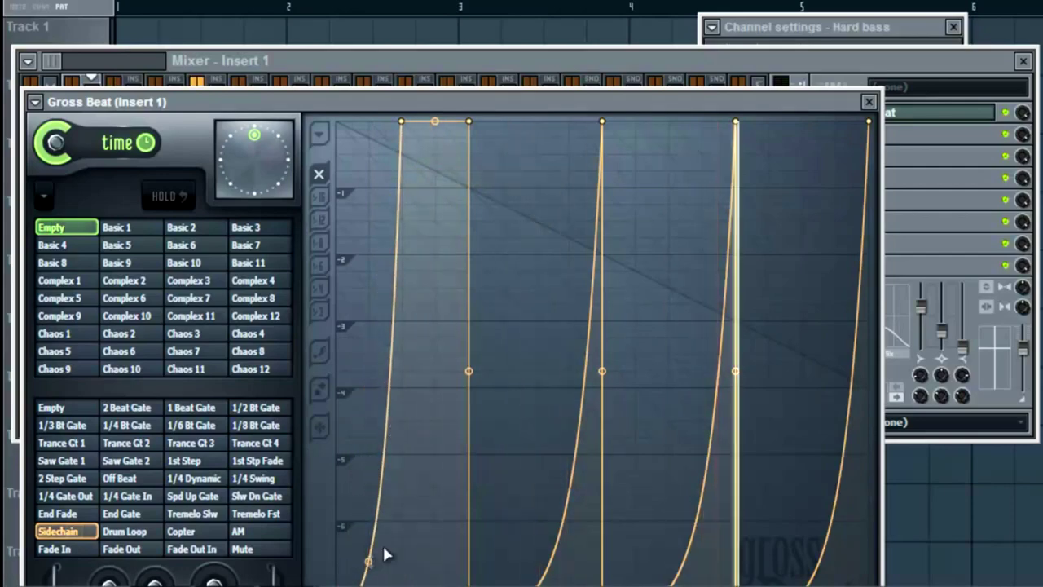
Step: Add matching full-level points about halfway into beats two, three and four of the bass envelope, and close Gross Beat
right_click(534, 121)
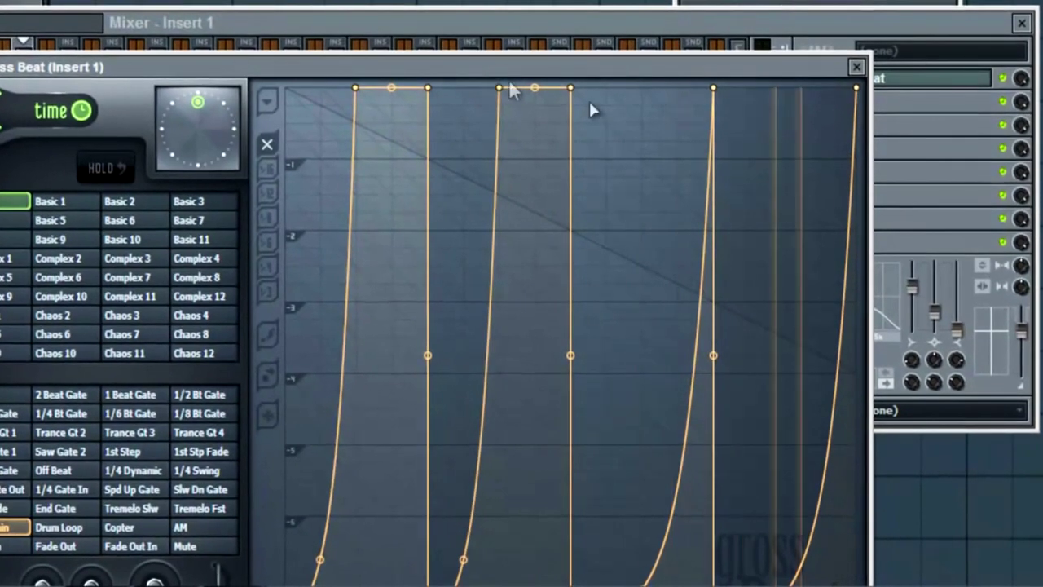
right_click(639, 88)
right_click(784, 87)
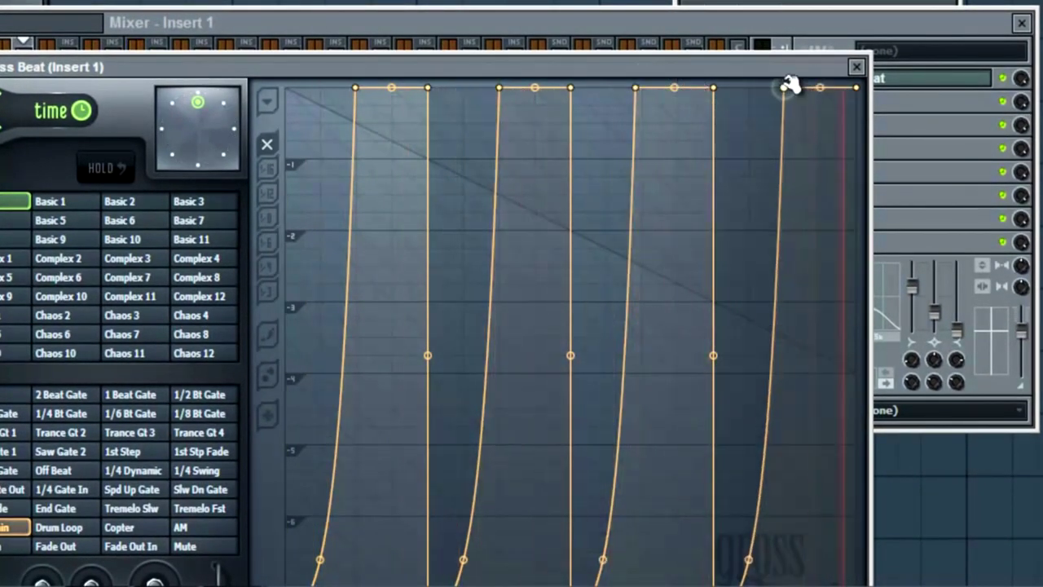
left_click(872, 74)
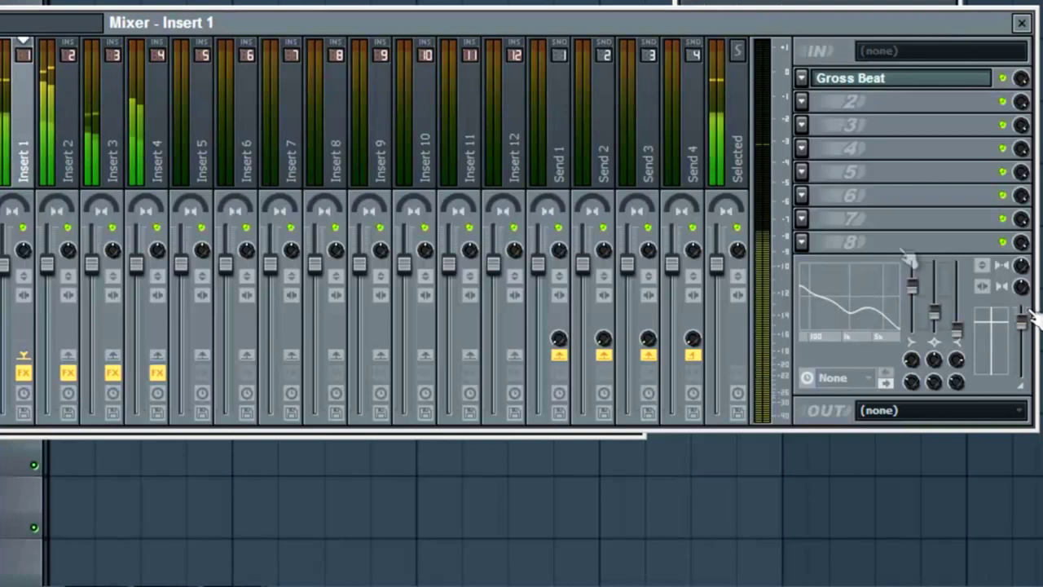
Step: Bring up the list of instruments for inserting a new channel at the reFX Nexus channel in the step sequencer
key("F6")
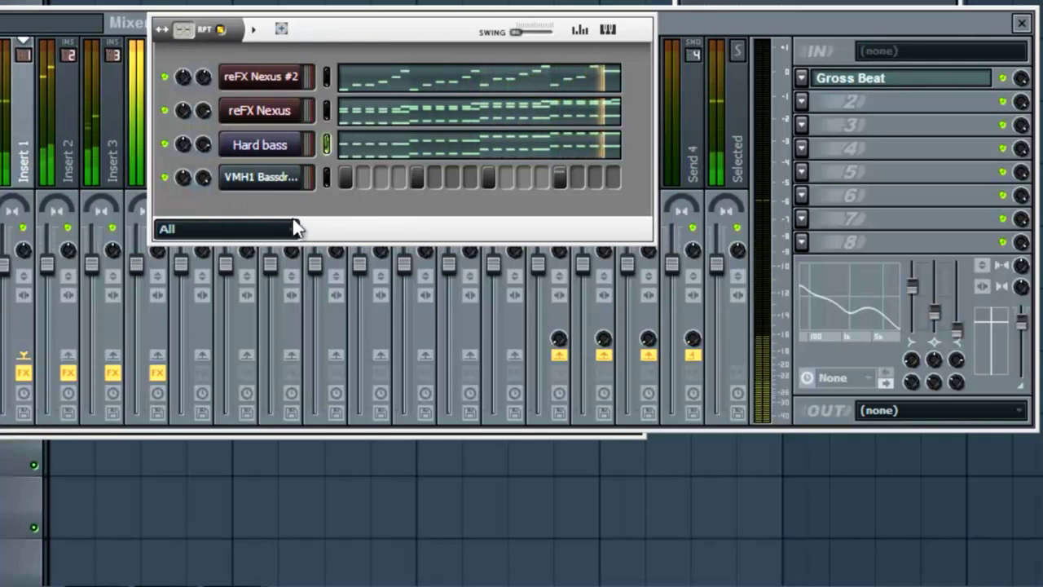
right_click(252, 118)
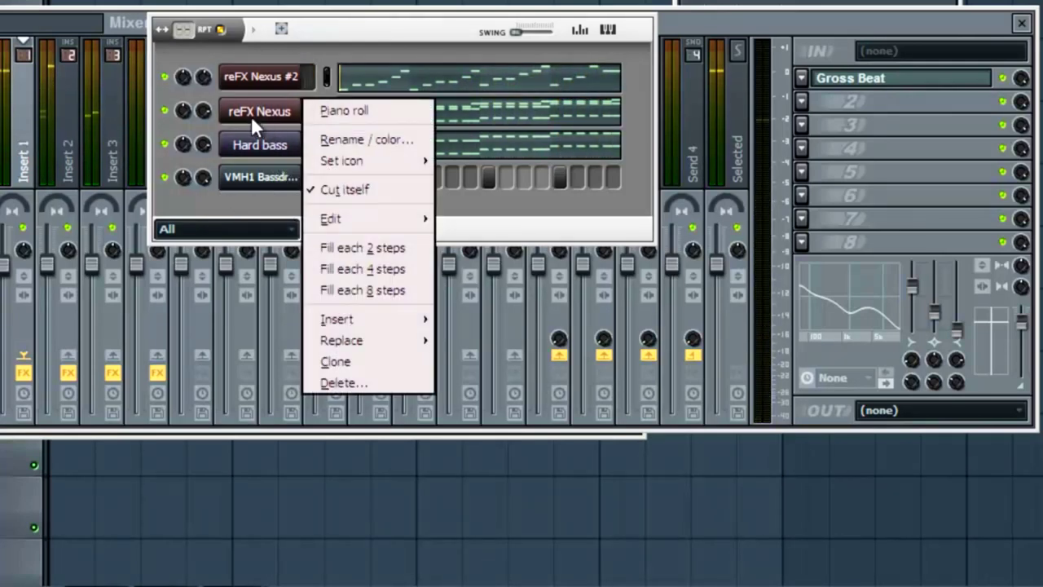
mouse_move(405, 322)
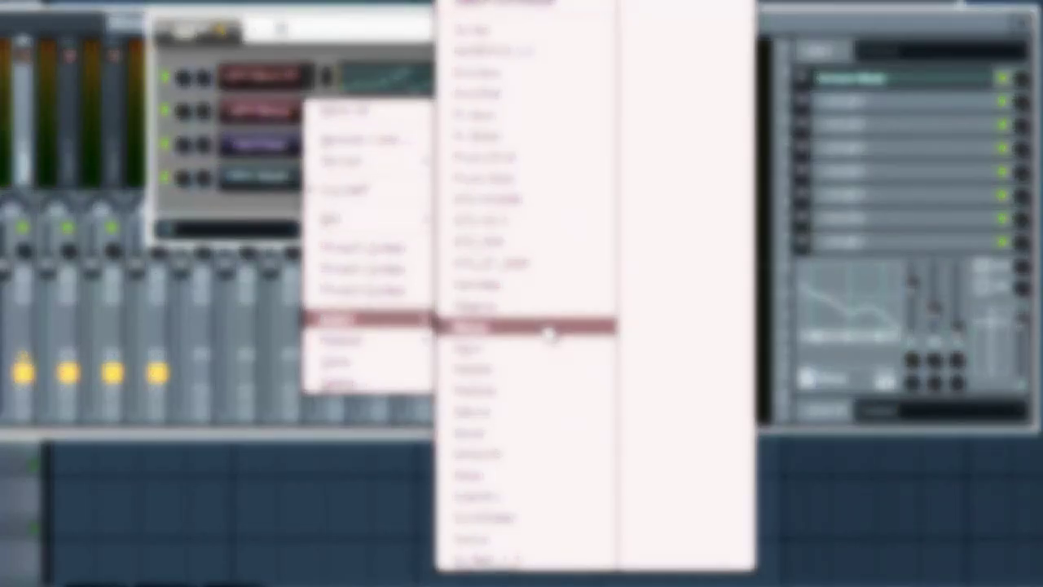